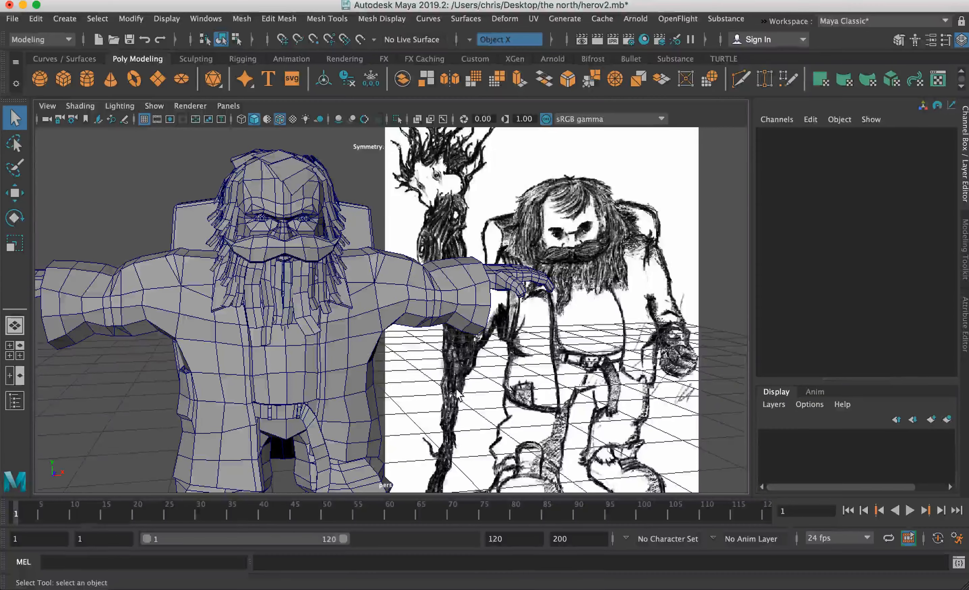
- Open the recently used scene hero_stage_1.mb
left_click_drag(421, 302, 369, 353, "alt")
scroll(325, 346, "up", 3)
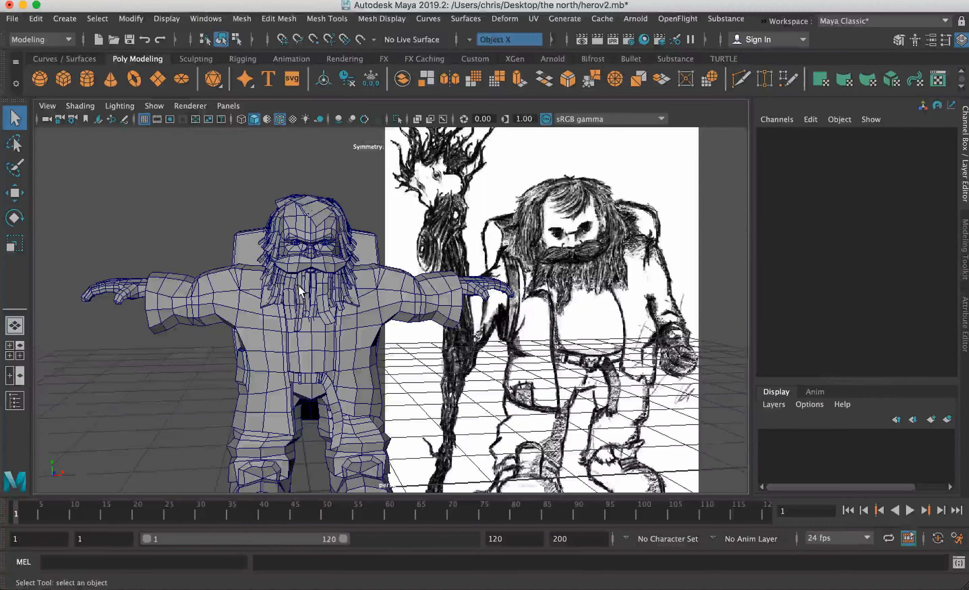
left_click(13, 18)
mouse_move(95, 457)
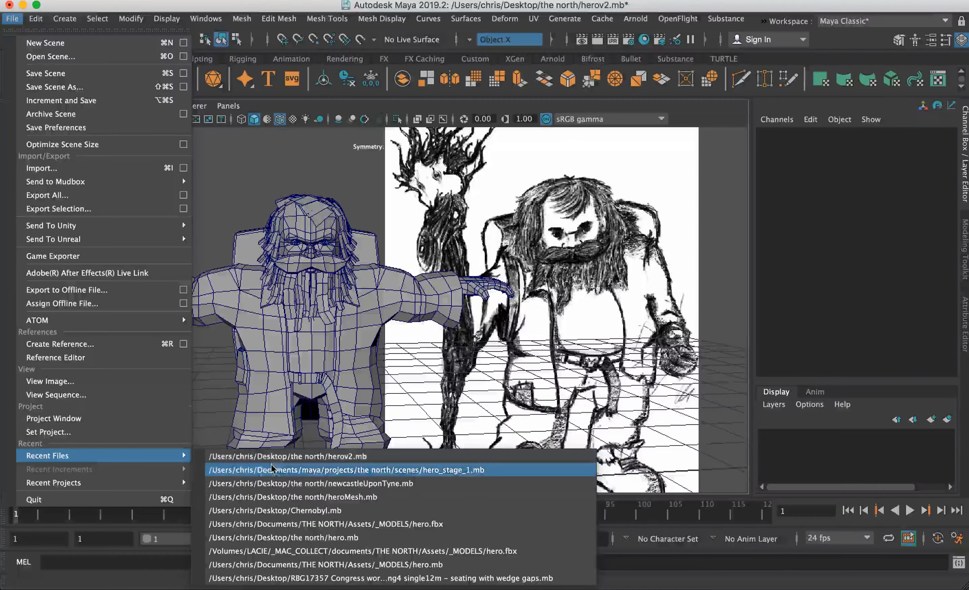
left_click(281, 470)
left_click(482, 299)
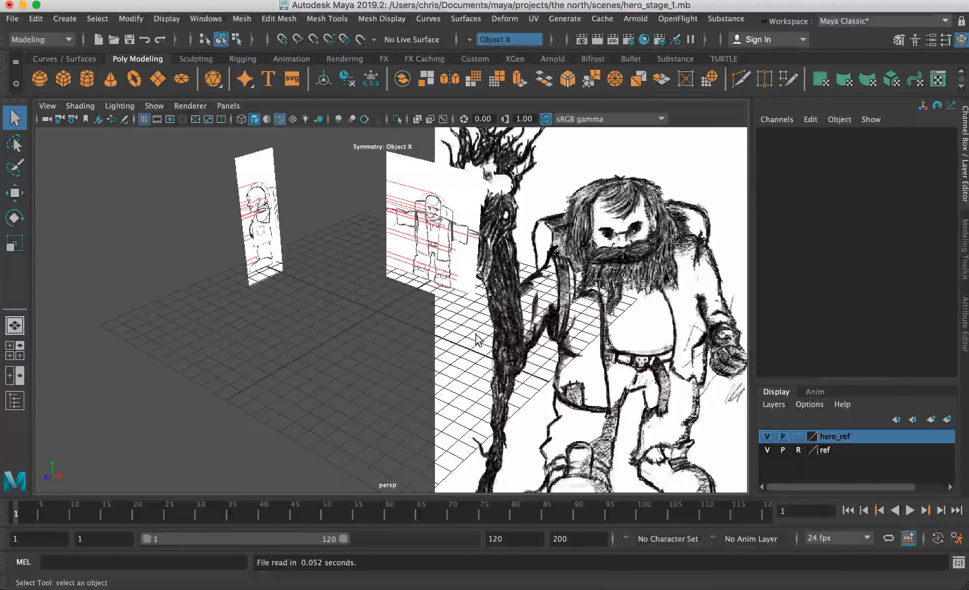
- Hide the hero_ref layer, then create a polygon cylinder over the front sketch's torso at Translate Y 3.641
left_click(767, 436)
left_click_drag(353, 251, 368, 280, "alt")
right_click_drag(368, 280, 393, 248, "alt")
key("space")
key("space")
key("space")
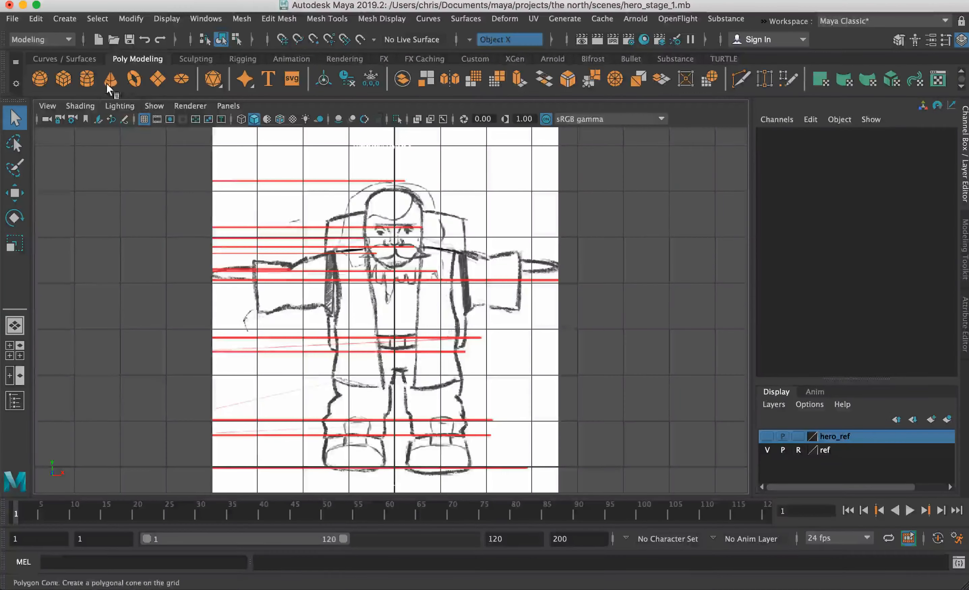
left_click(86, 79)
key("w")
left_click_drag(399, 402, 400, 235)
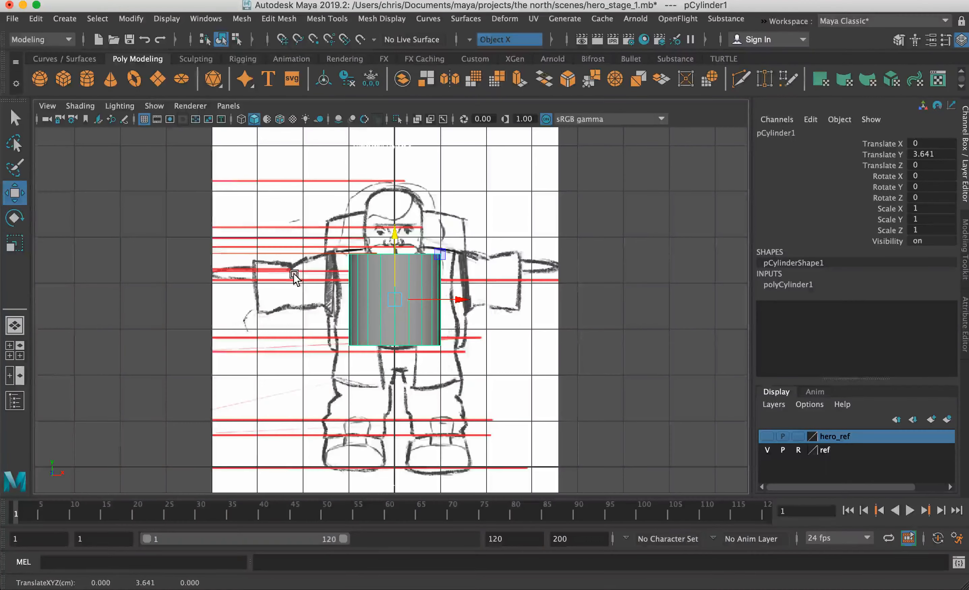
- Turn on X-Ray shading in the front and side views so the sketches show through the cylinder
left_click(80, 106)
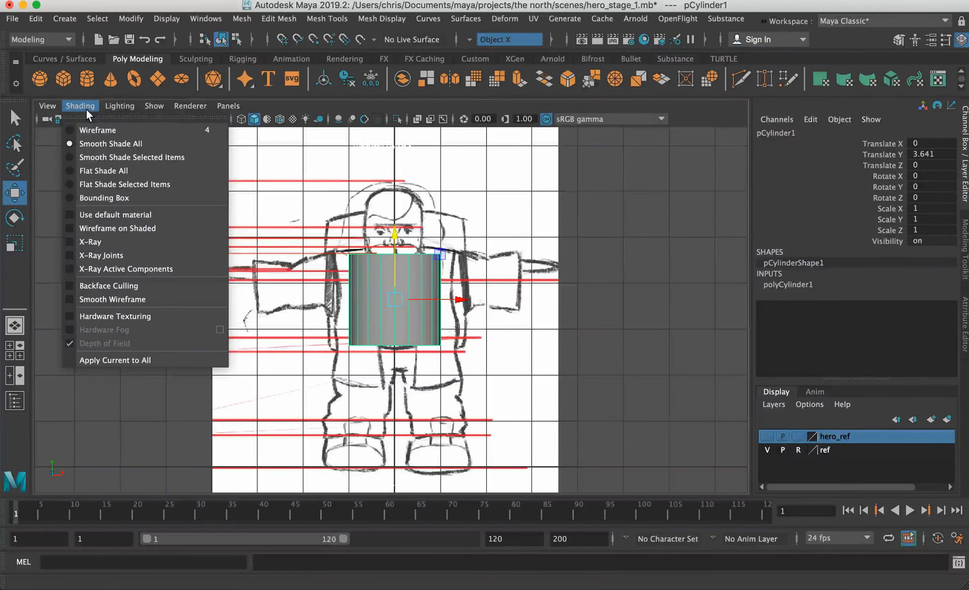
left_click(95, 242)
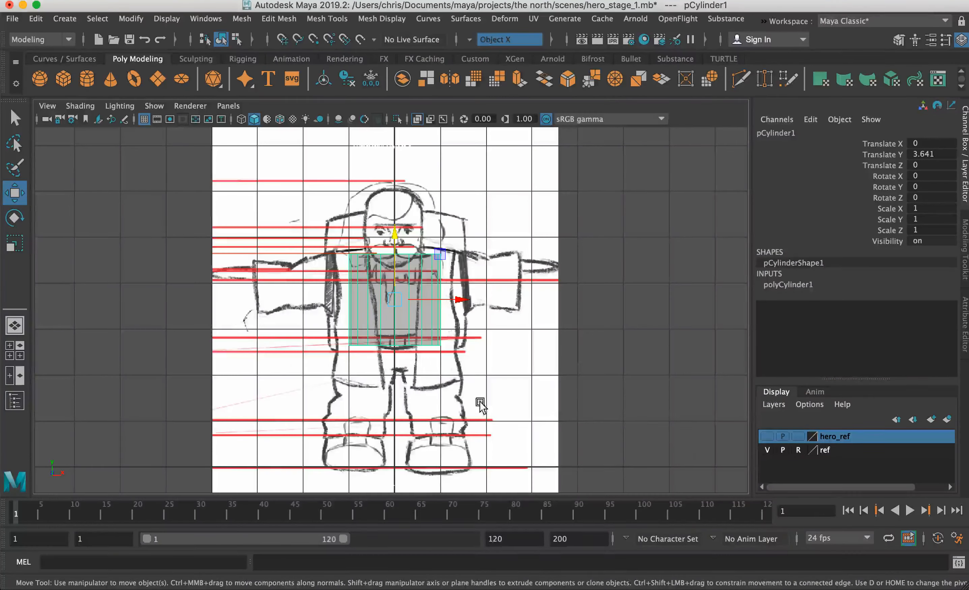
key("space")
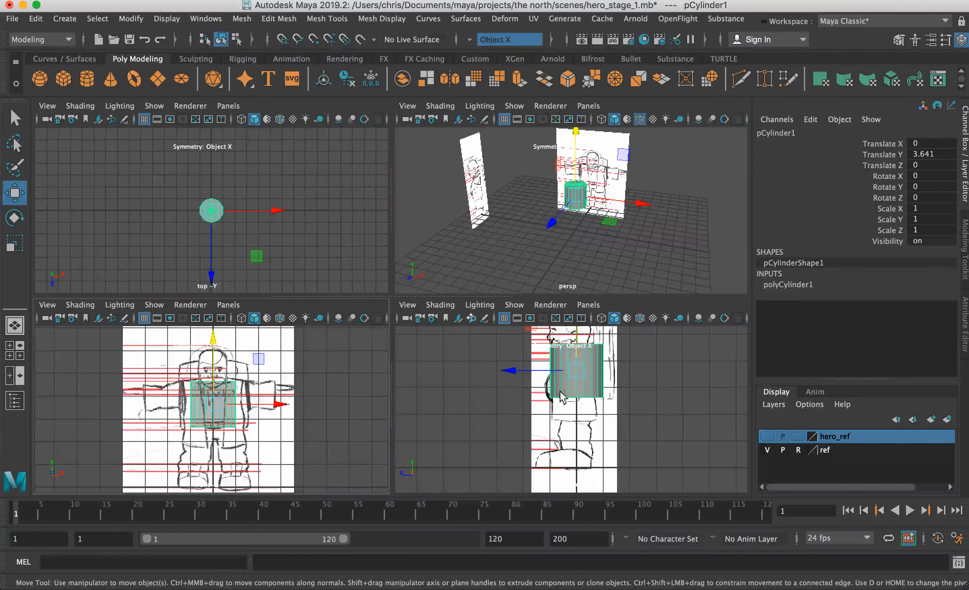
left_click(435, 307)
left_click(457, 441)
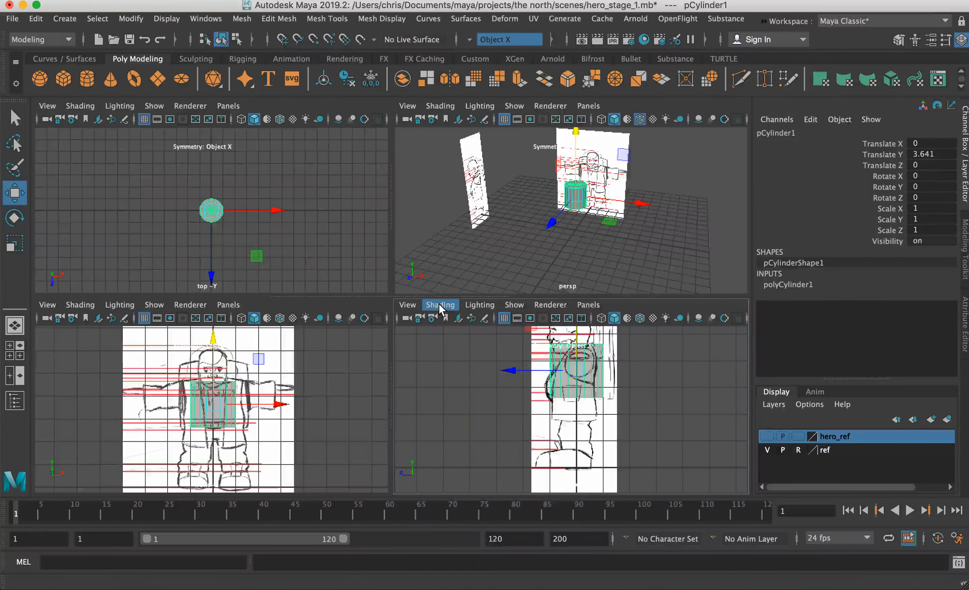
- Enable Wireframe on Shaded in the side and front views, and deselect the cylinder
left_click(440, 306)
left_click(454, 424)
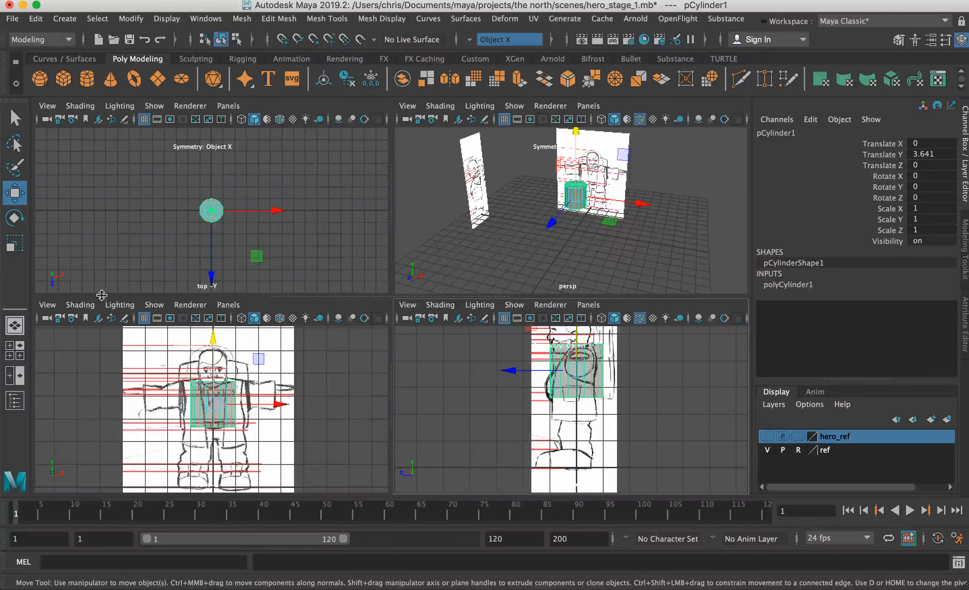
left_click(80, 304)
left_click(123, 428)
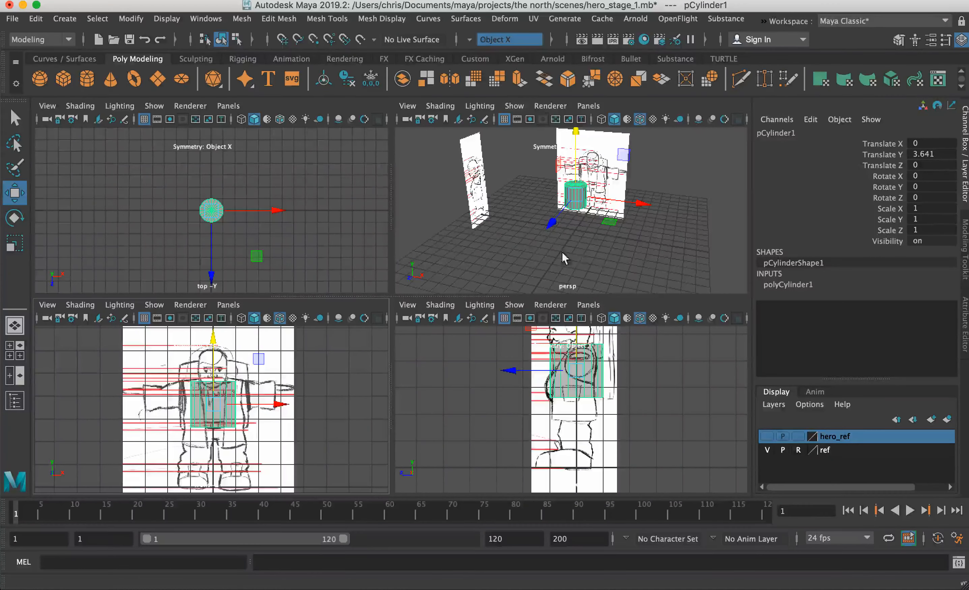
left_click(509, 287)
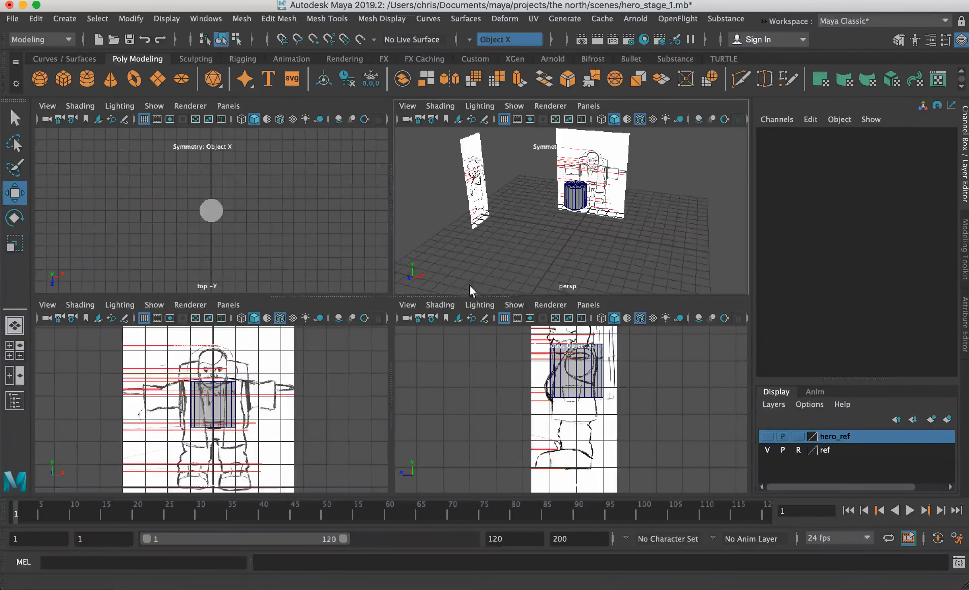
- Select the cylinder and flatten its depth to a Scale Z of 0.578 against the side reference
key("space")
left_click(401, 278)
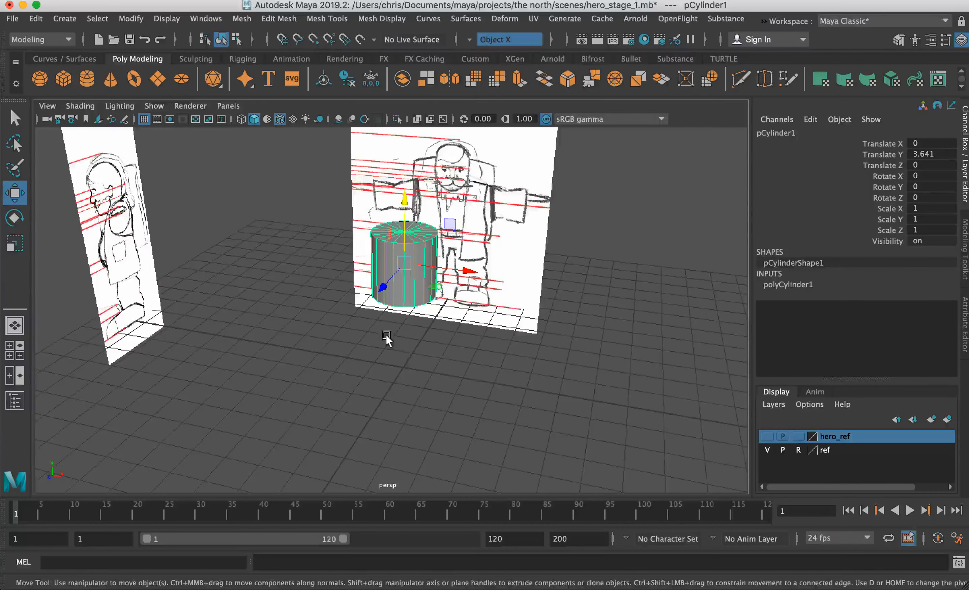
key("space")
key("space")
scroll(367, 360, "up", 5)
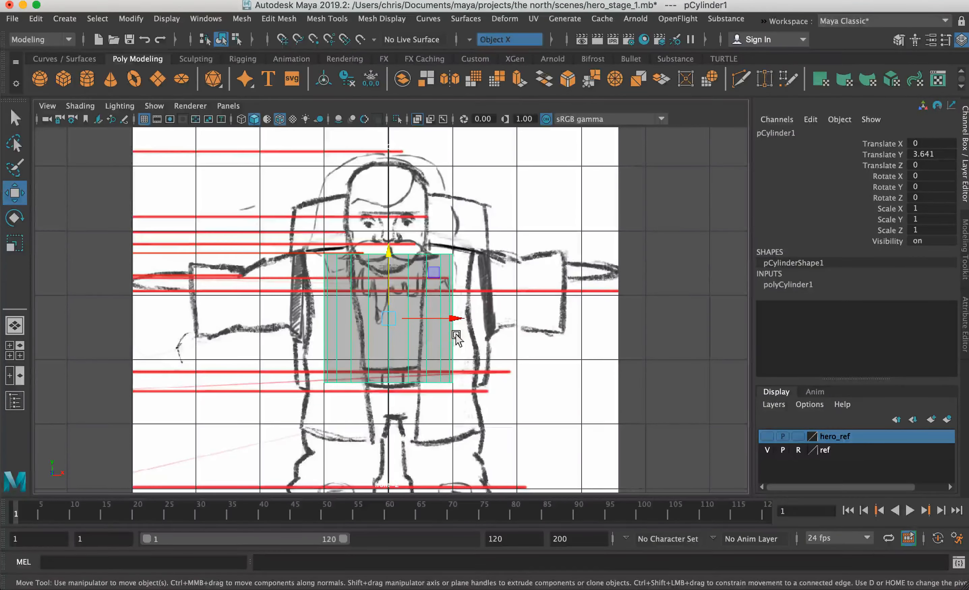
key("space")
key("space")
left_click_drag(475, 314, 414, 360, "alt")
key("space")
key("space")
middle_click_drag(480, 294, 483, 339, "alt")
scroll(483, 339, "up", 2)
key("r")
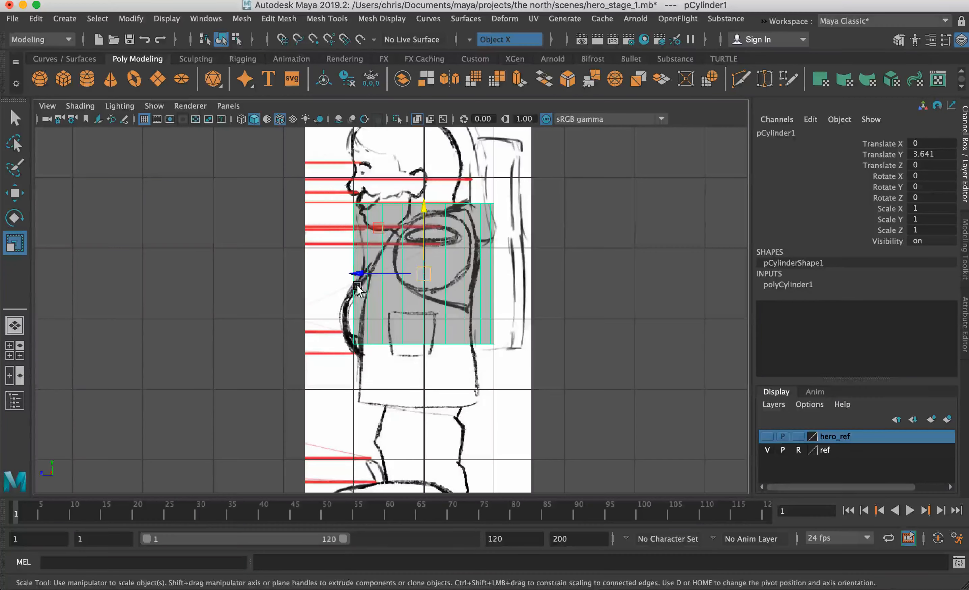
left_click_drag(370, 273, 397, 273)
- Set the cylinder's Subdivisions Axis to 12
key("space")
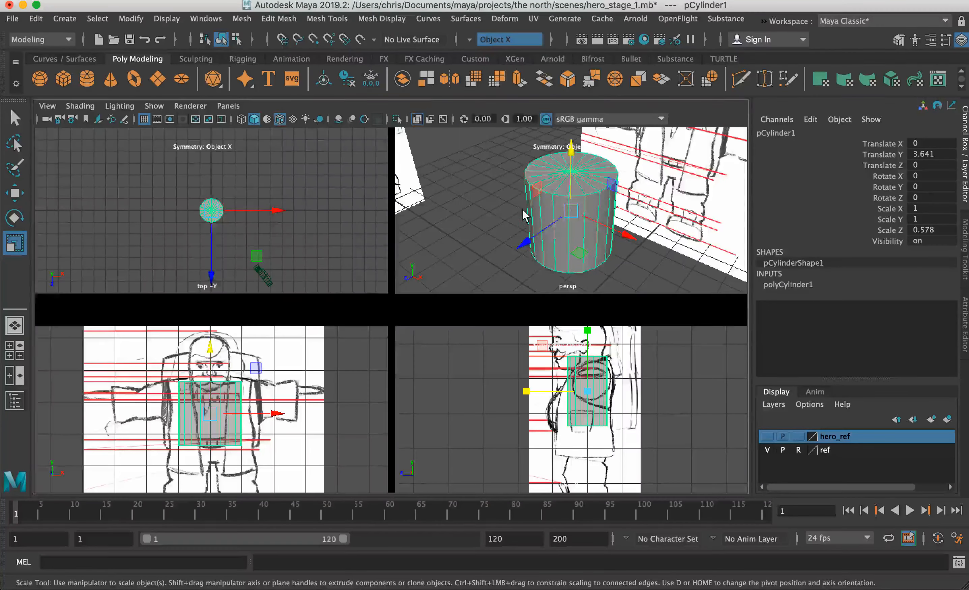
key("space")
left_click_drag(541, 246, 402, 287, "alt")
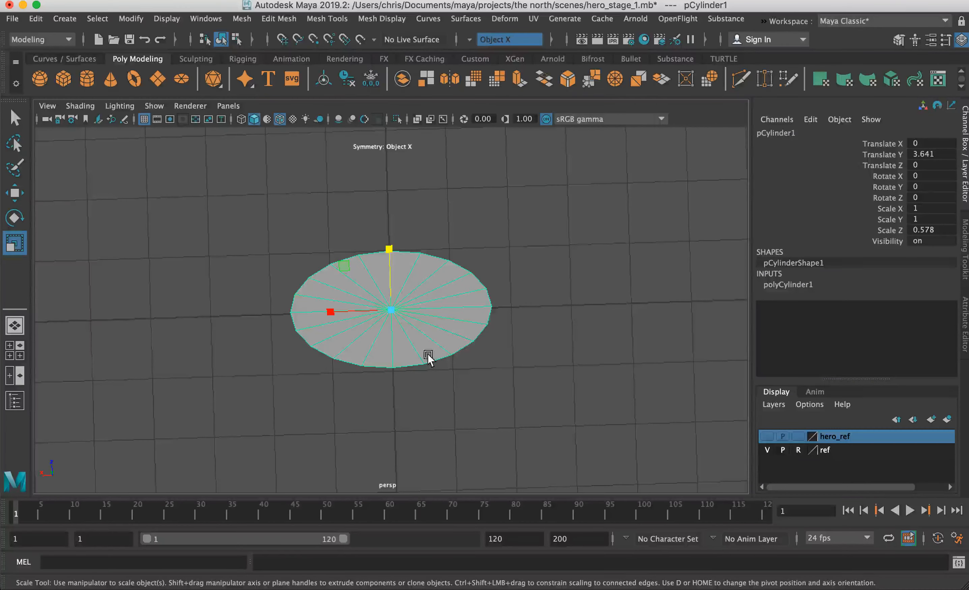
left_click(791, 286)
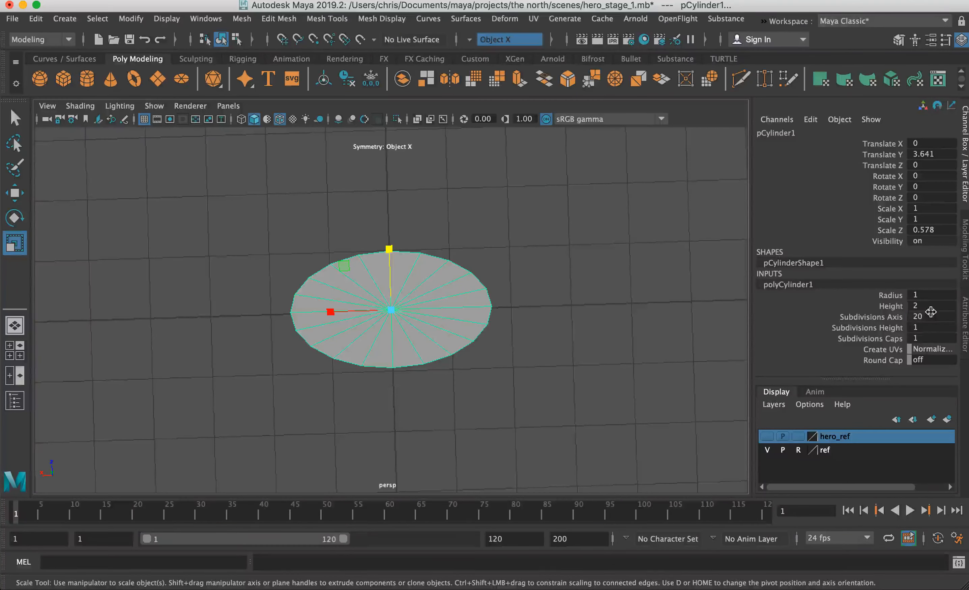
key("Return")
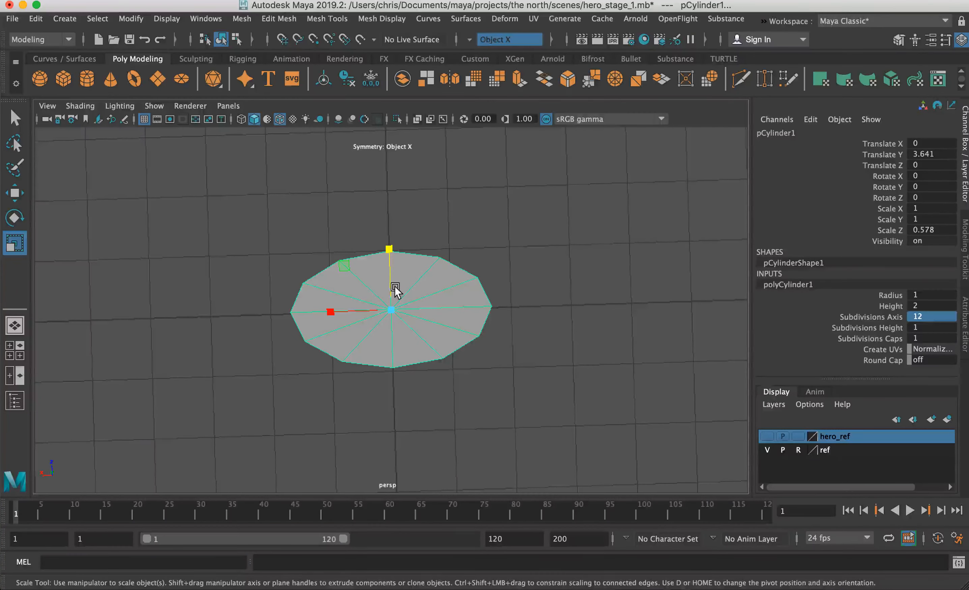
- Select only the cylinder's top and bottom cap faces and delete them
left_click_drag(452, 345, 363, 328, "alt")
key("space")
key("space")
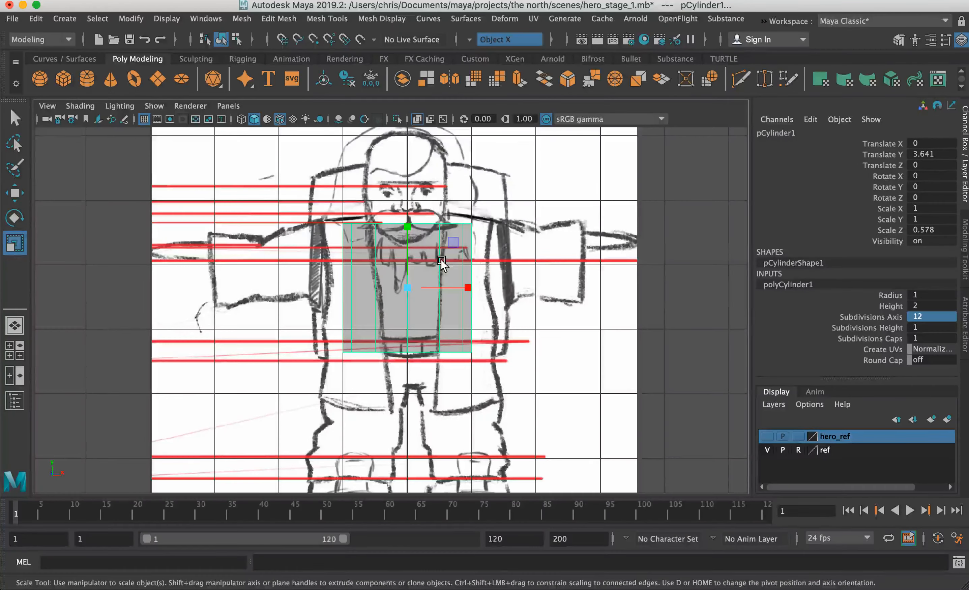
right_click(442, 263)
right_click_drag(417, 249, 416, 252)
left_click_drag(282, 175, 547, 402)
left_click_drag(378, 287, 257, 296, "ctrl")
left_click_drag(276, 191, 547, 438)
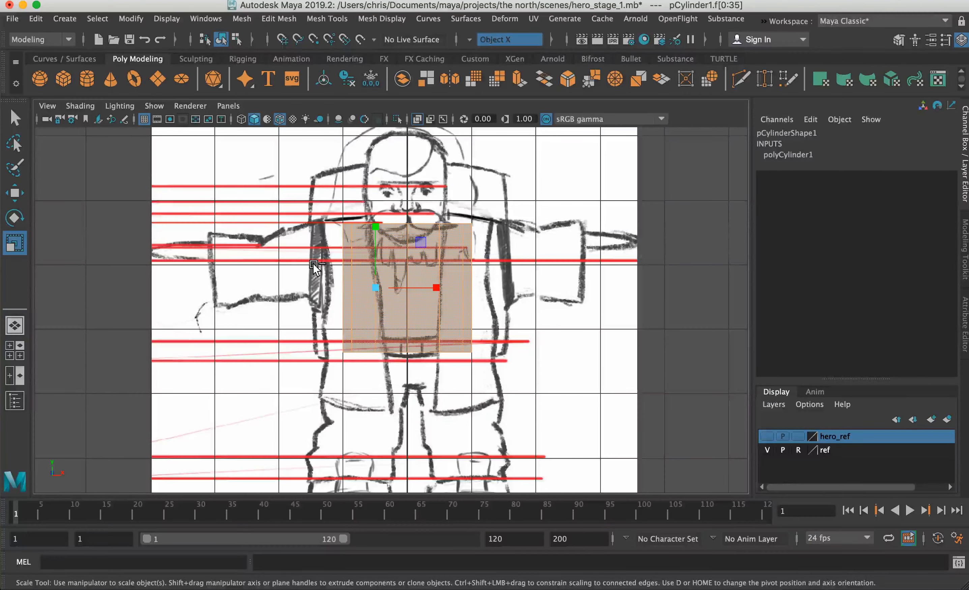
key("z")
key("space")
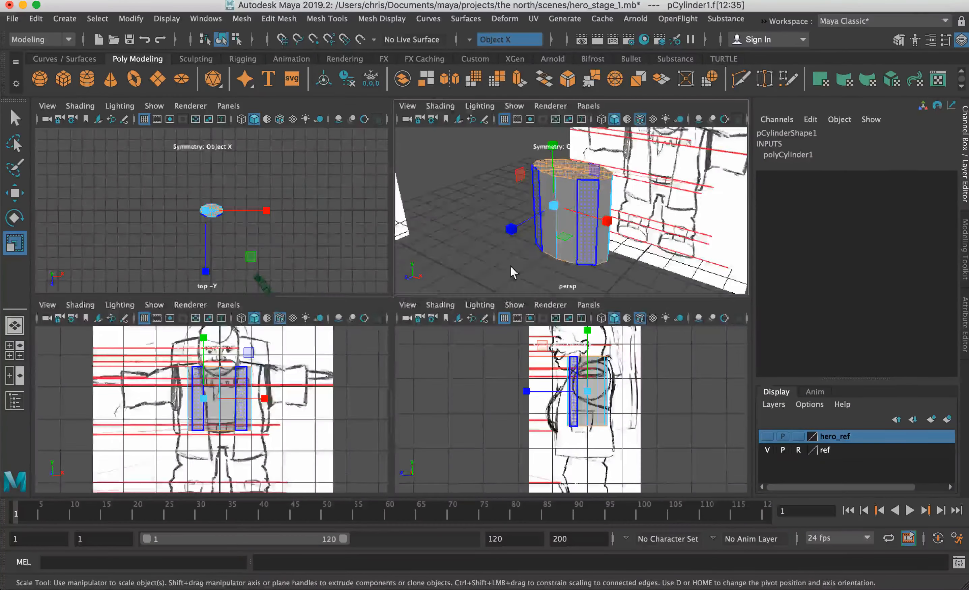
key("space")
left_click_drag(468, 296, 418, 308, "alt")
key("Delete")
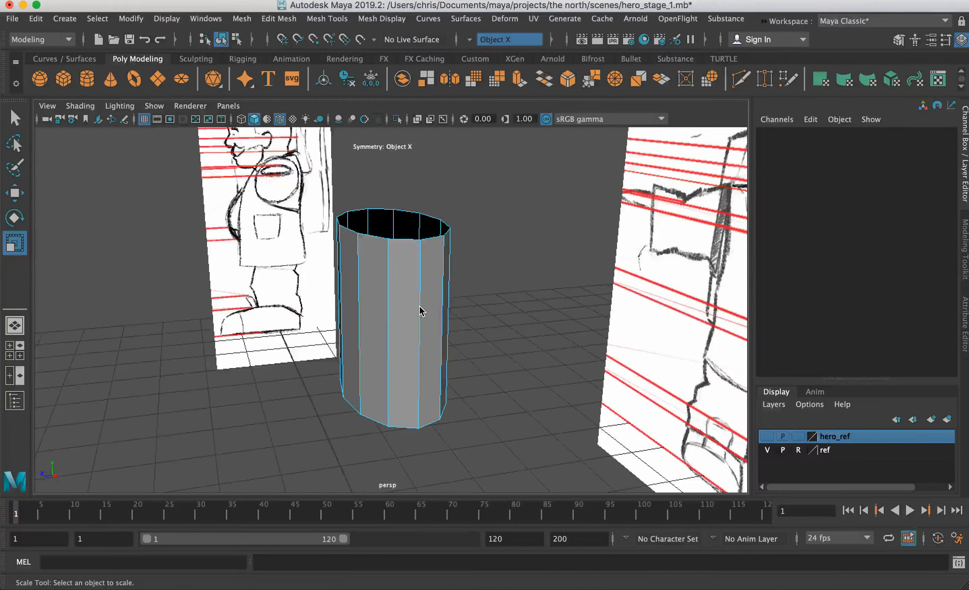
- Turn on Two Sided Lighting in the perspective view and inspect the open cylinder's inner faces
left_click(118, 106)
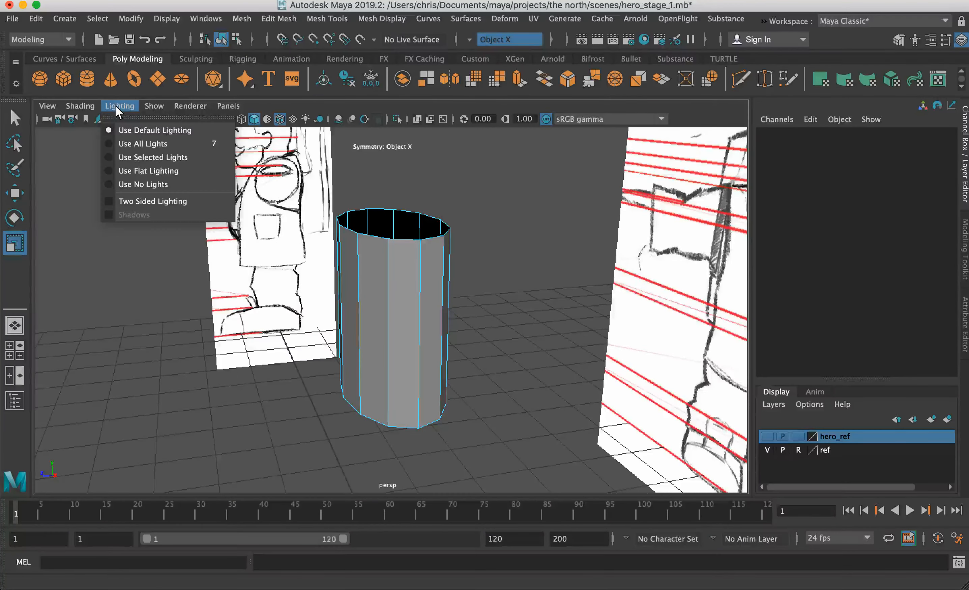
left_click(135, 201)
left_click(367, 295)
left_click_drag(367, 294, 441, 320, "alt")
left_click(345, 298)
left_click_drag(365, 249, 430, 290, "alt")
left_click(393, 204)
left_click_drag(392, 204, 339, 255, "alt")
right_click_drag(340, 255, 428, 249, "alt")
mouse_move(428, 249)
left_mouse_down("alt")
mouse_move(389, 250)
mouse_move(401, 239)
mouse_move(420, 242)
left_mouse_up("alt")
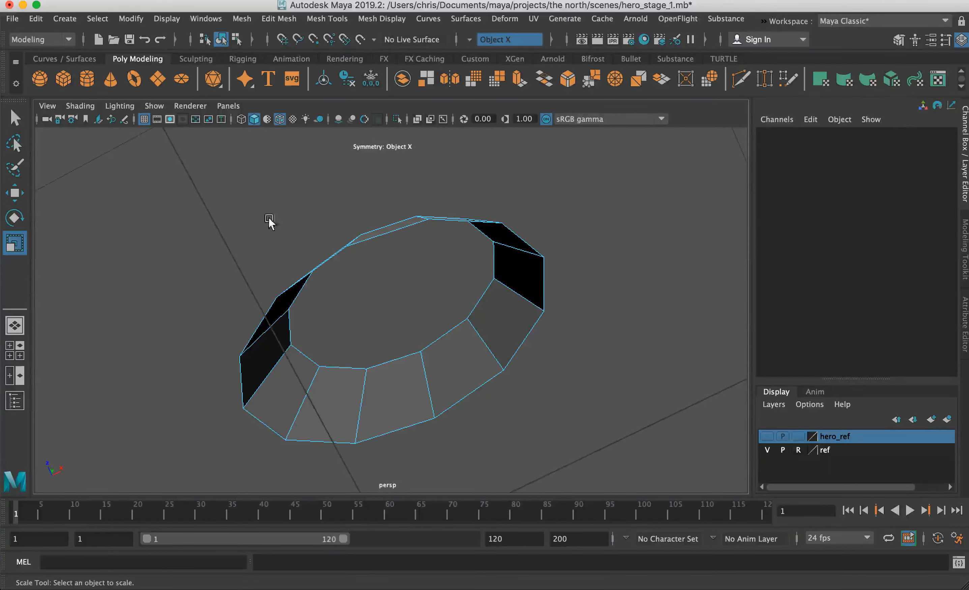
left_click_drag(381, 290, 378, 426, "alt")
right_click_drag(385, 281, 425, 273, "alt")
left_click_drag(426, 273, 335, 335, "alt")
left_click_drag(405, 246, 370, 279, "alt")
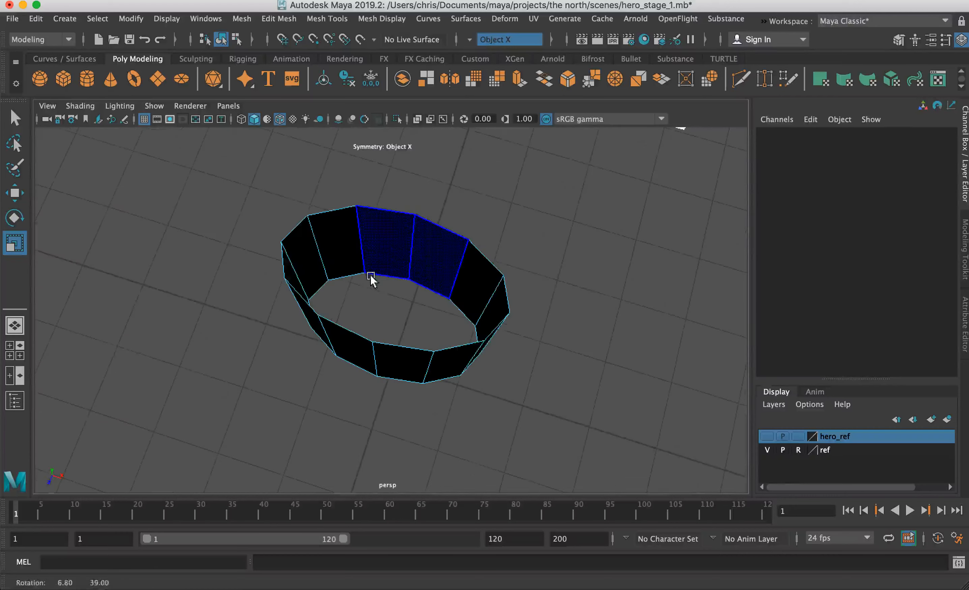
- Toggle Two Sided Lighting twice to compare how the cylinder's inner faces are shaded
left_click(123, 106)
left_click(153, 202)
left_click_drag(304, 252, 413, 204, "alt")
right_click_drag(413, 205, 660, 356, "alt")
middle_click_drag(464, 368, 405, 195, "alt")
left_click(118, 107)
left_click(167, 201)
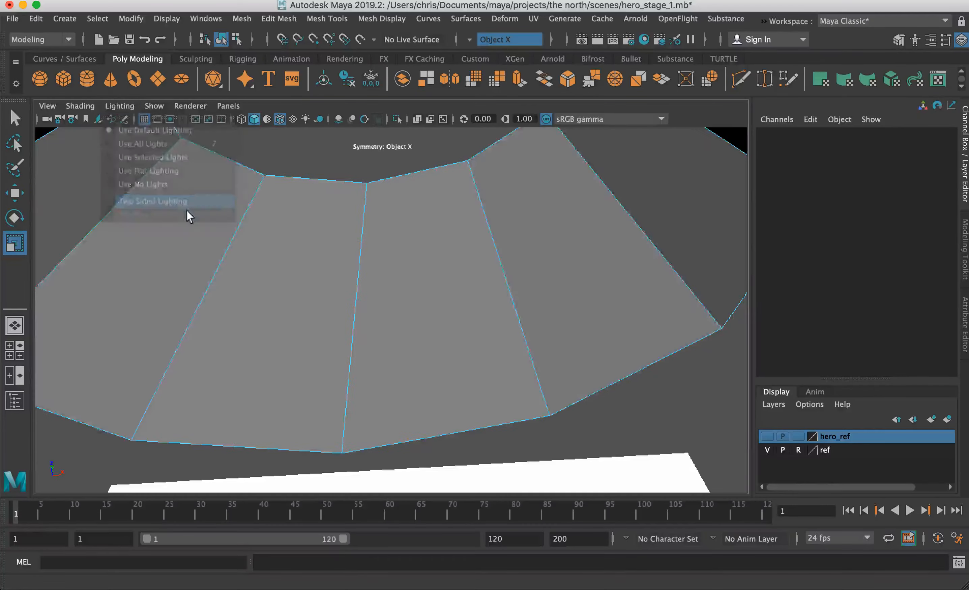
right_click_drag(578, 280, 349, 258, "alt")
left_click_drag(346, 256, 338, 335, "alt")
- Select the cylinder's top ring of vertices in the side view and move their pivot to the back edge
key("space")
key("space")
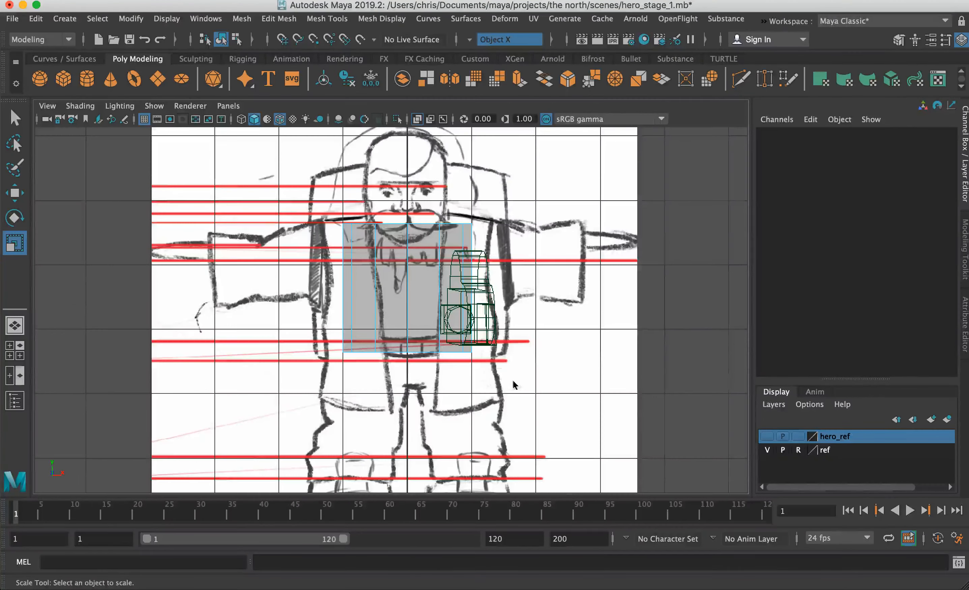
key("space")
key("space")
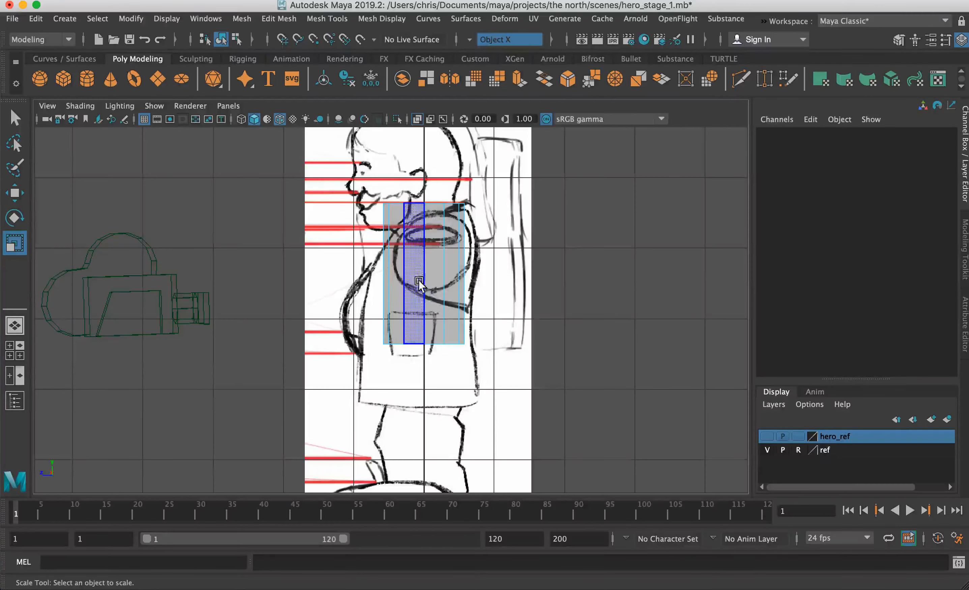
right_click_drag(431, 291, 528, 305, "alt")
middle_click_drag(457, 252, 436, 272, "alt")
right_click_drag(425, 238, 361, 195)
left_click_drag(398, 201, 513, 236)
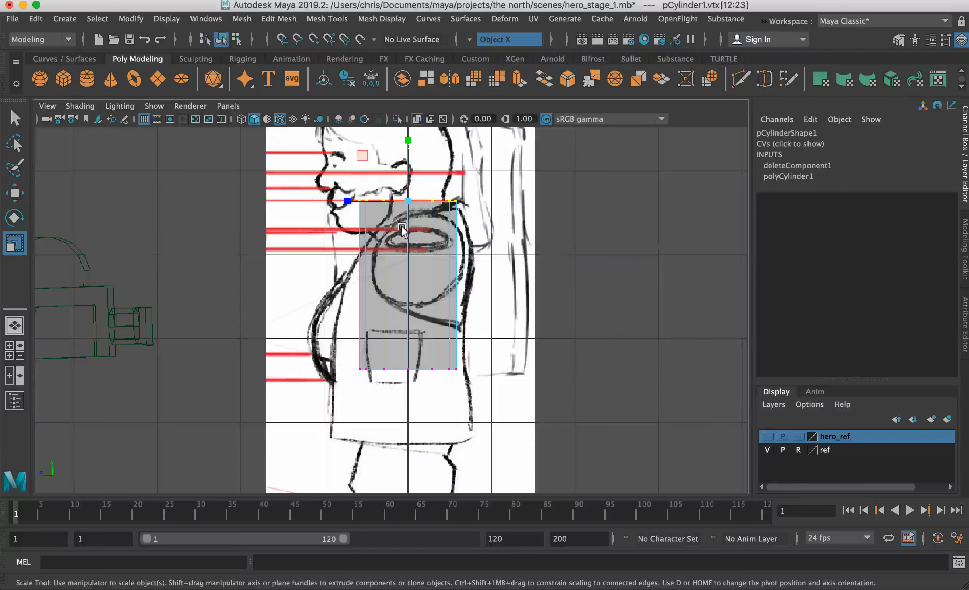
right_click_drag(375, 222, 482, 241, "alt")
key("d")
middle_click_drag(449, 193, 436, 233, "alt")
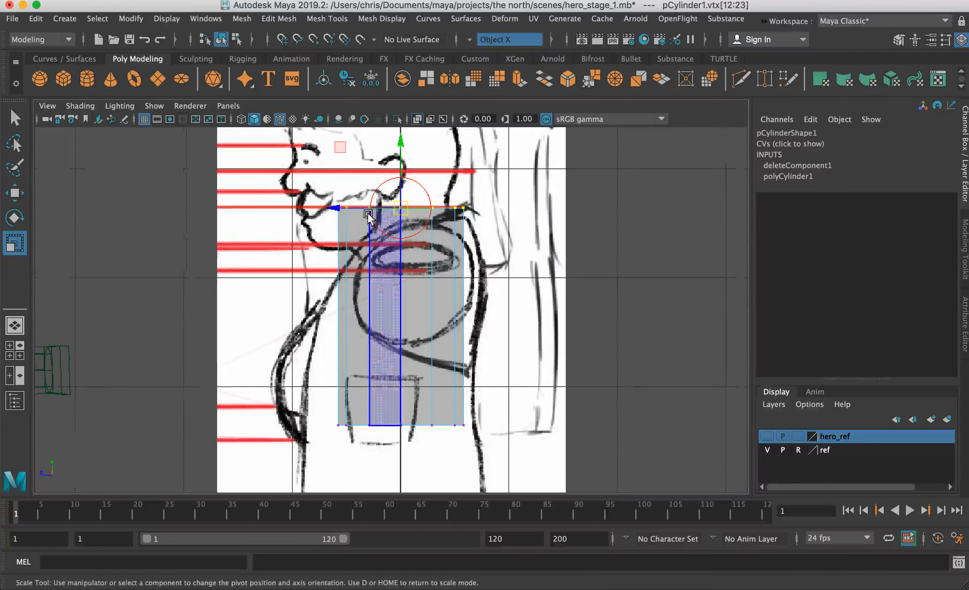
left_click(338, 208)
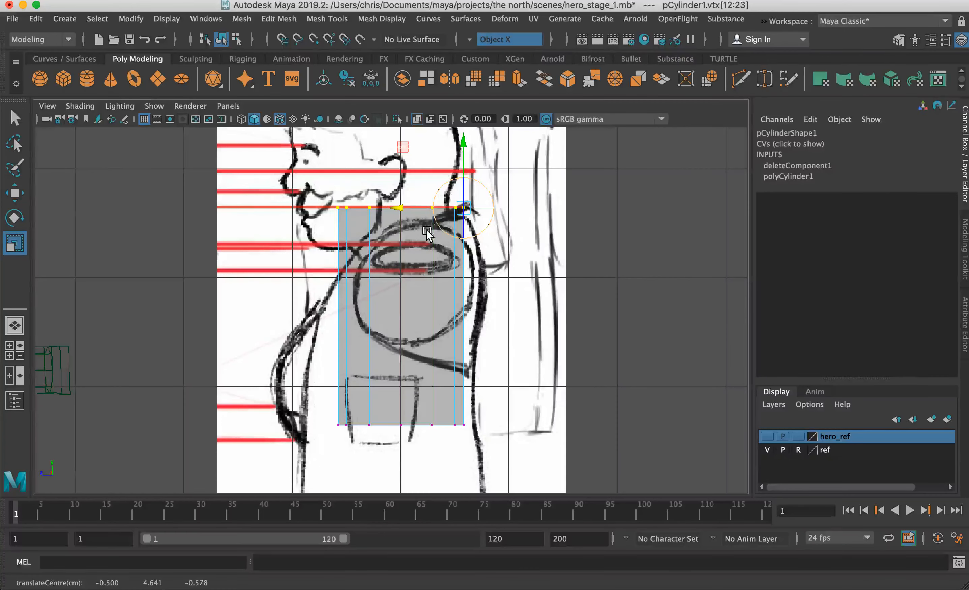
- Rotate the top vertices down toward the chest and scale them narrower in depth to follow the sketched neckline
key("e")
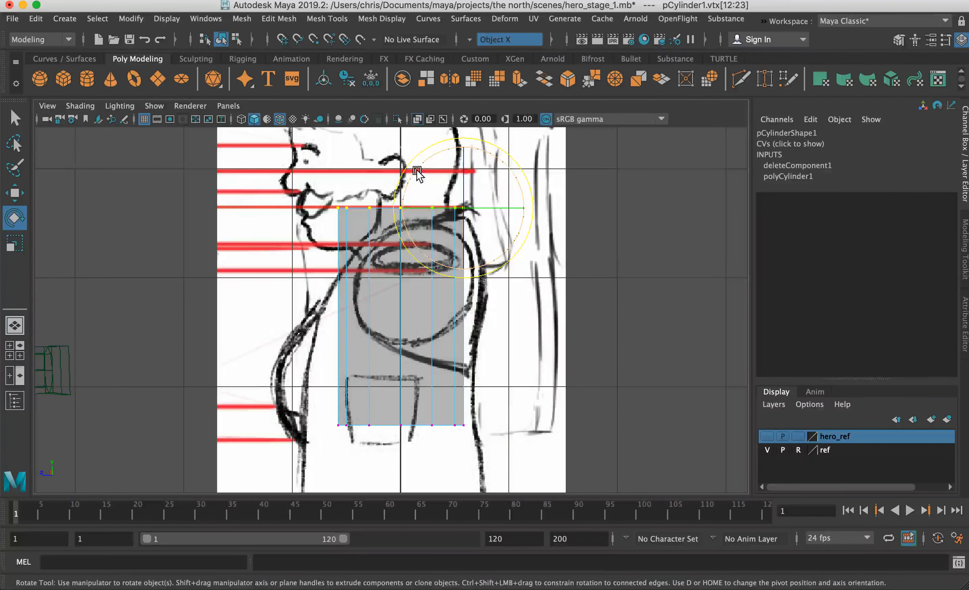
left_click_drag(415, 171, 411, 180)
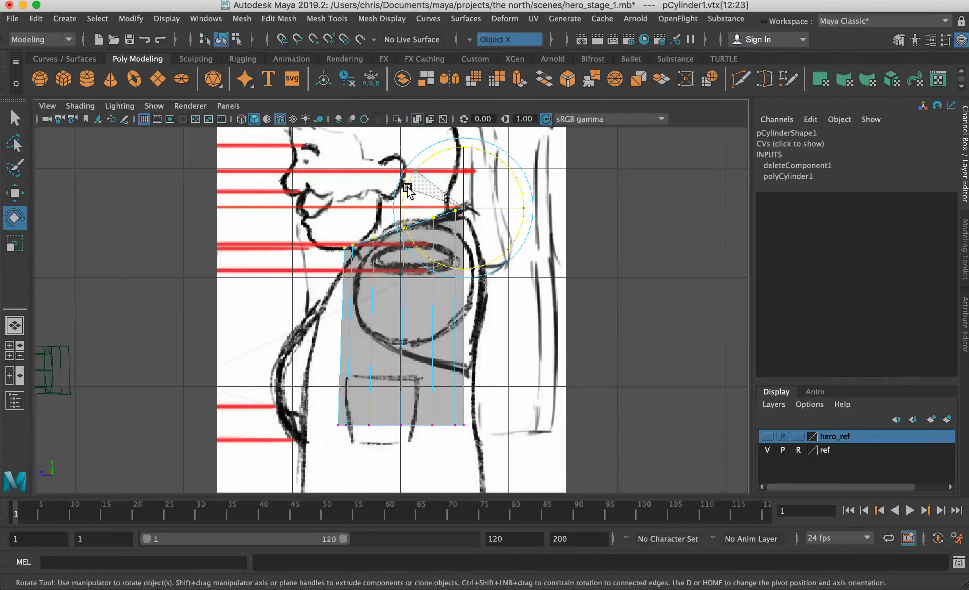
key("r")
left_click_drag(409, 209, 405, 210)
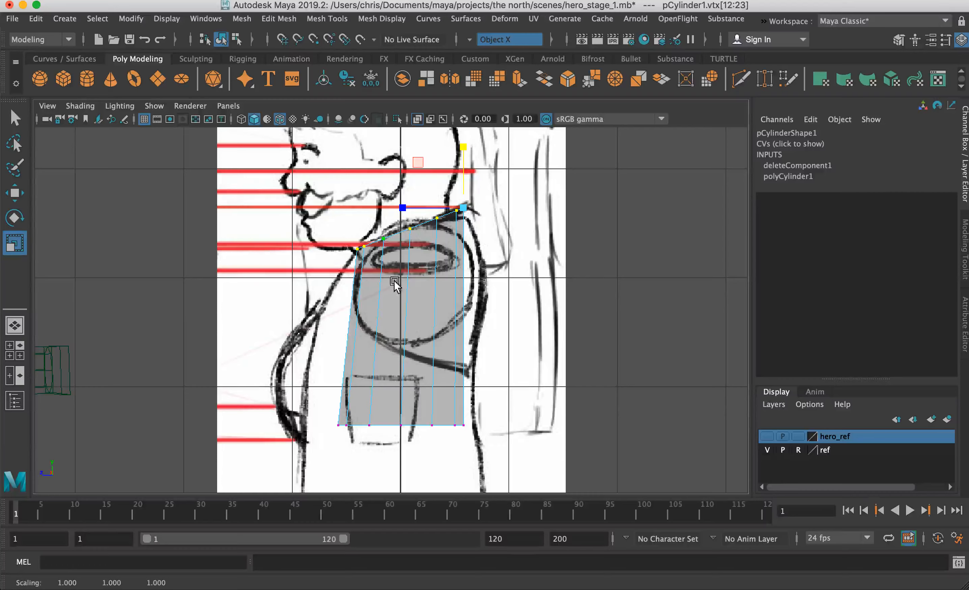
- Raise the torso's top ring of vertices in the front view and widen it symmetrically to meet the sketched shoulders
key("space")
key("space")
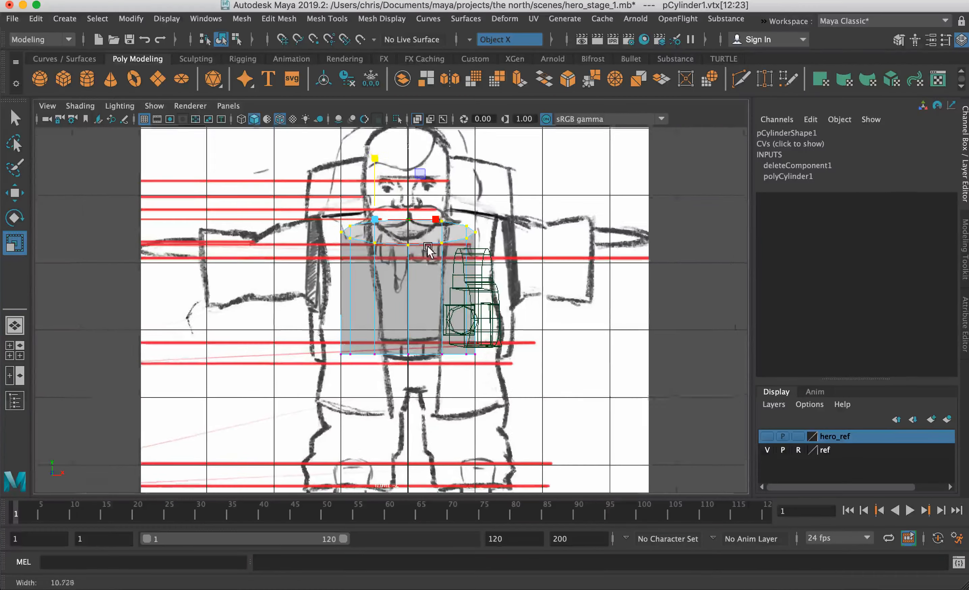
scroll(427, 250, "up", 3)
key("w")
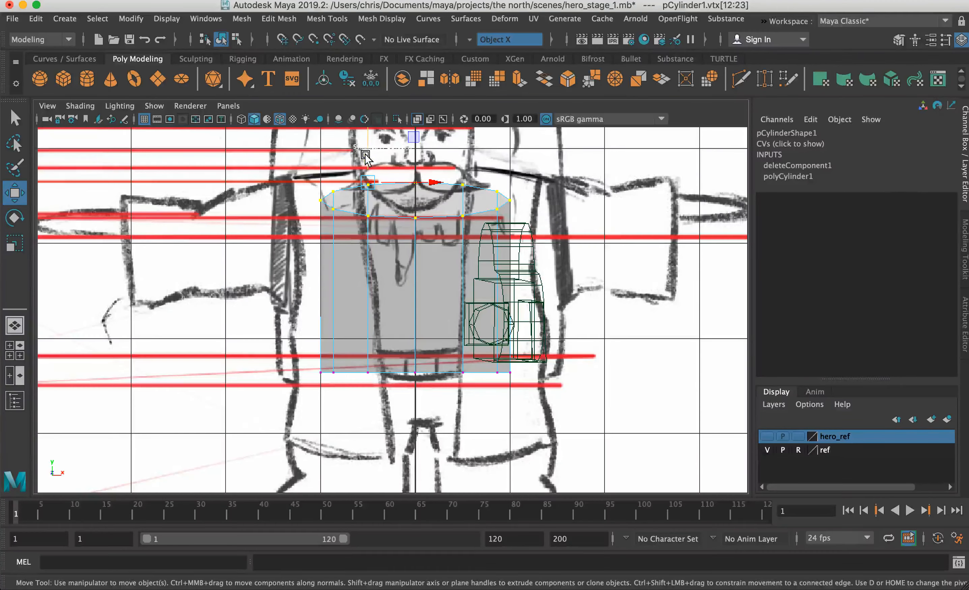
left_click_drag(365, 155, 366, 146)
key("super+z")
middle_click_drag(408, 174, 411, 203, "alt")
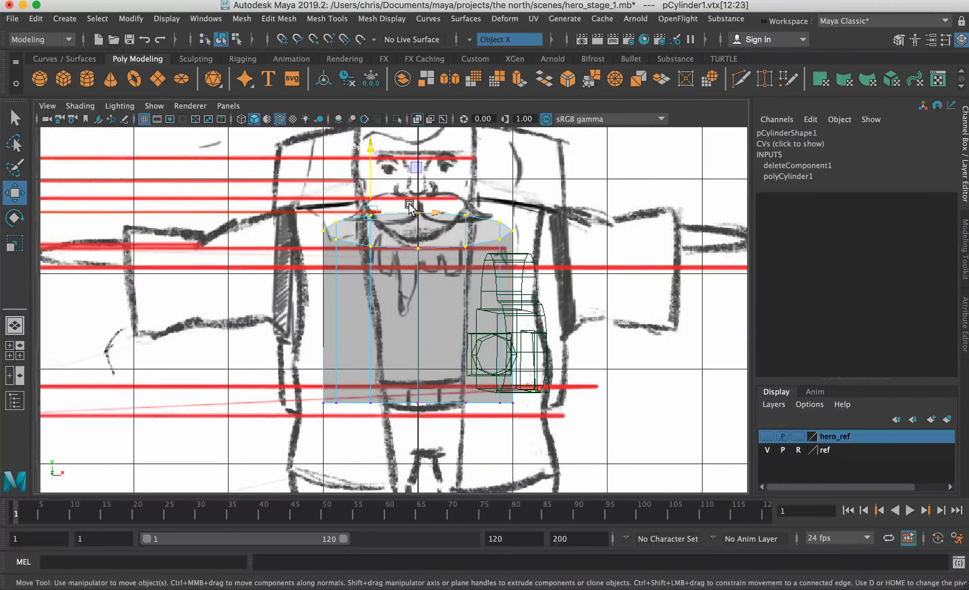
left_click_drag(370, 183, 377, 170)
left_click_drag(414, 205, 400, 204)
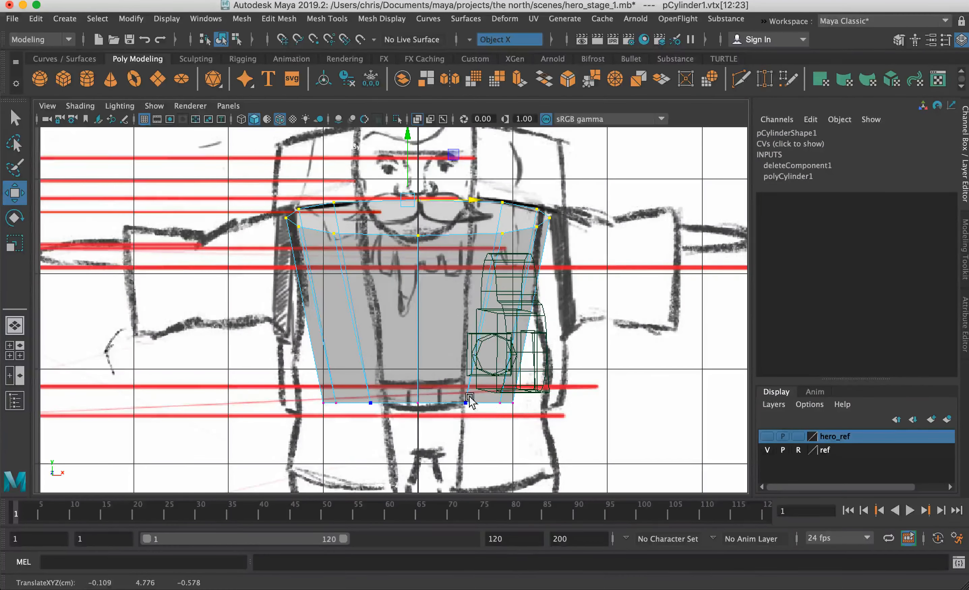
left_click(193, 263)
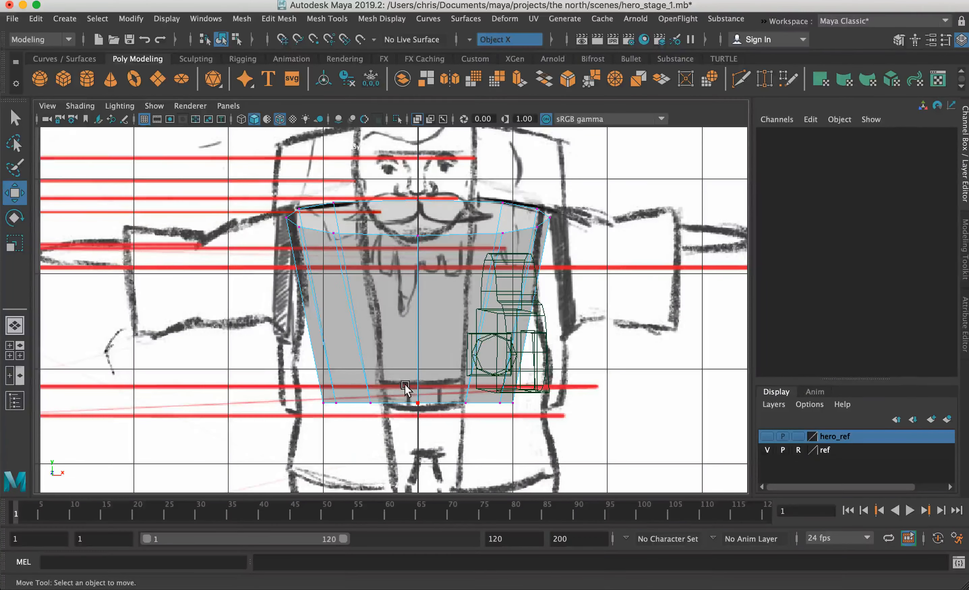
- Reposition the torso's bottom vertices symmetrically in the front view to form a wider, curved hem dipping toward the centre
middle_click_drag(392, 363, 396, 356, "alt")
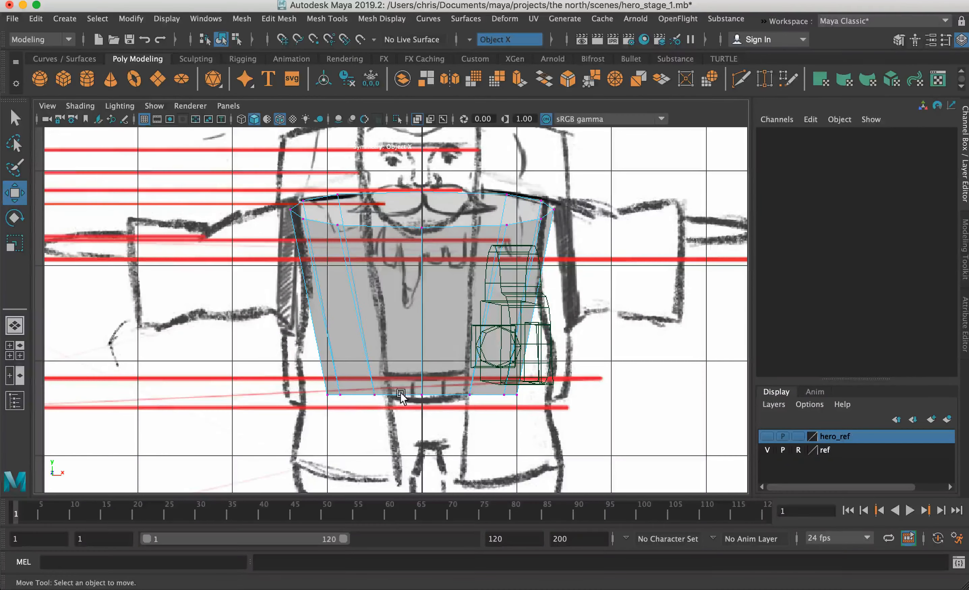
middle_click_drag(444, 395, 449, 299, "alt")
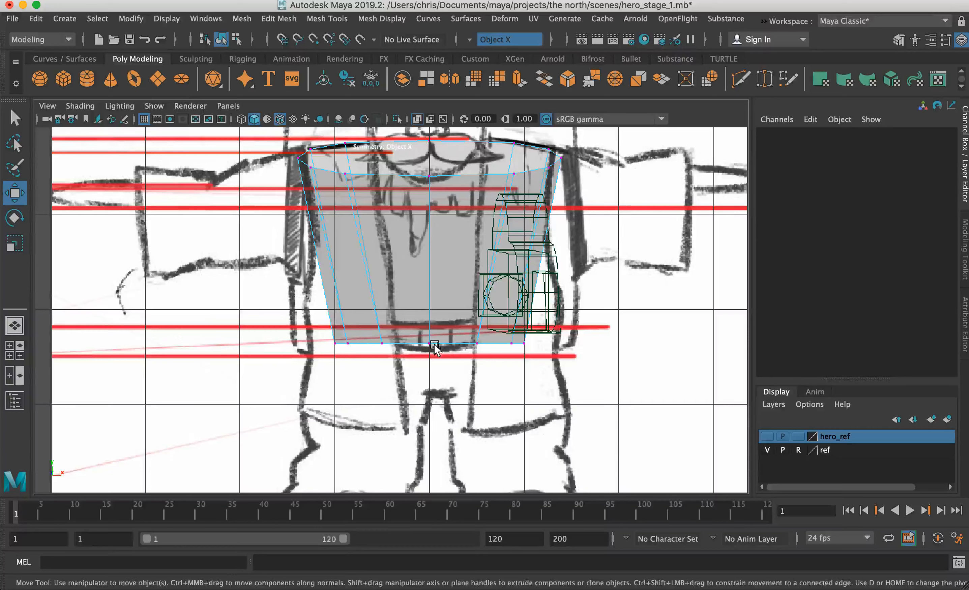
left_click_drag(320, 317, 431, 352)
left_click_drag(381, 278, 373, 322)
left_click_drag(321, 373, 340, 362)
left_click_drag(382, 401, 367, 377)
mouse_move(342, 380)
left_mouse_down()
mouse_move(324, 346)
mouse_move(334, 374)
left_mouse_up()
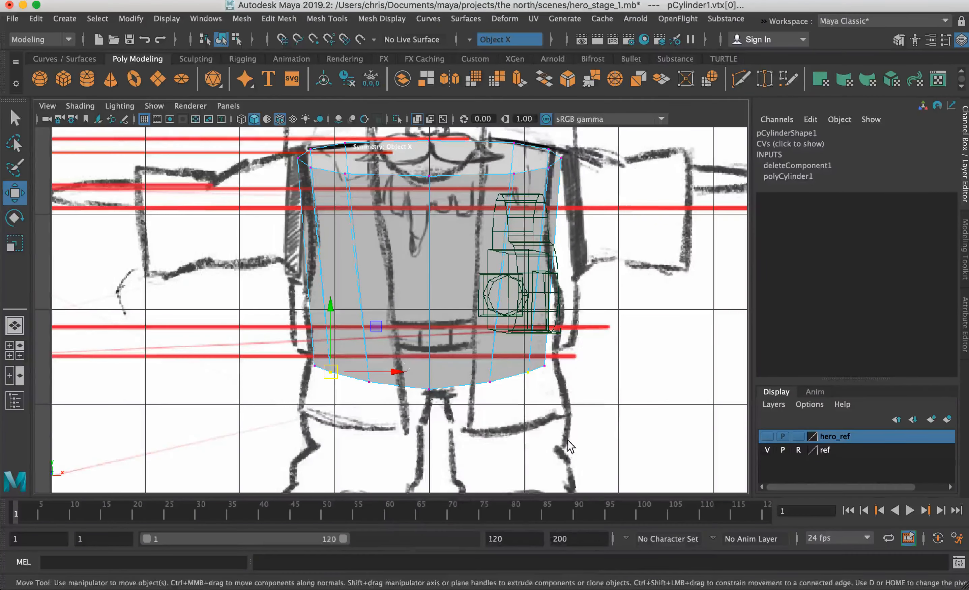
- Select the bottom ring of vertices in the side view, snap its pivot to the back vertex, and shift the ring back to the sketched back line
key("space")
key("space")
scroll(362, 267, "up", 1)
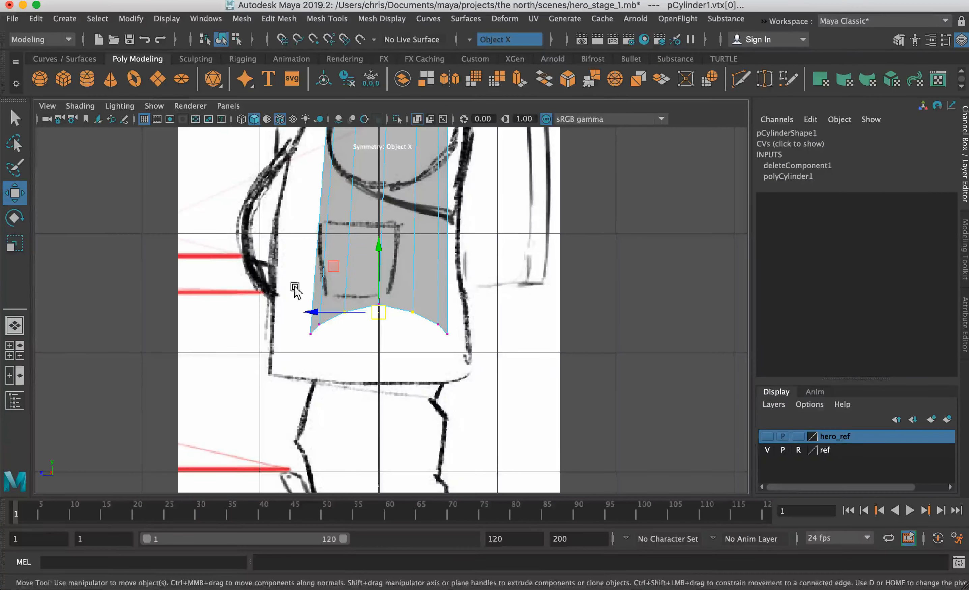
double_click(431, 304)
key("d")
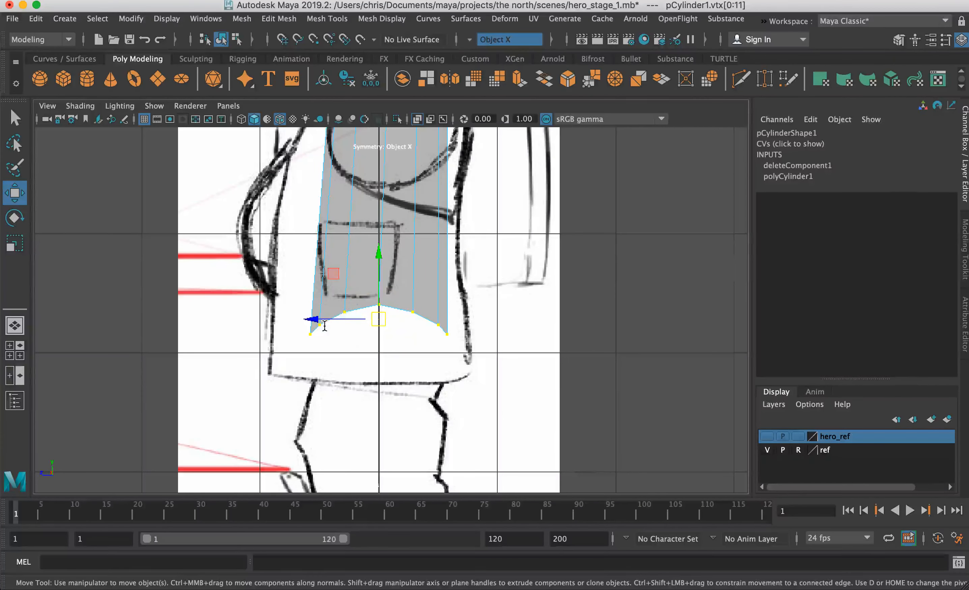
key("v")
left_click(313, 318)
left_click_drag(314, 319, 465, 310)
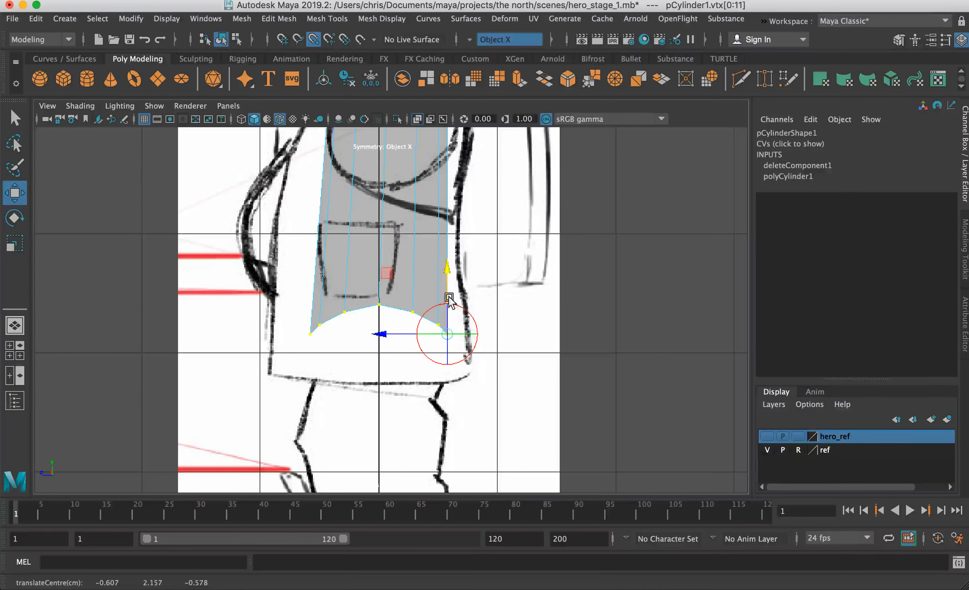
left_click_drag(384, 335, 406, 335)
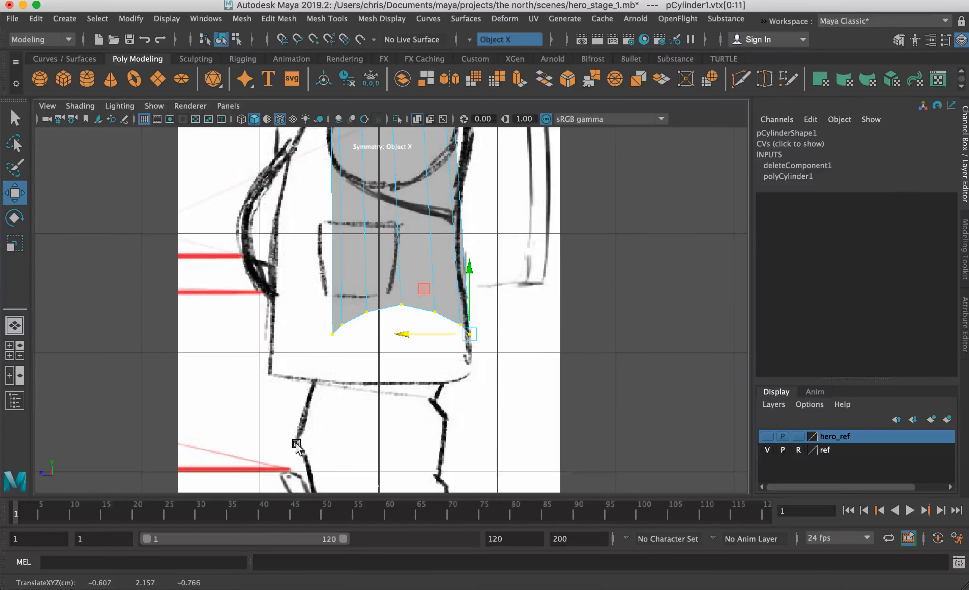
left_click(323, 372)
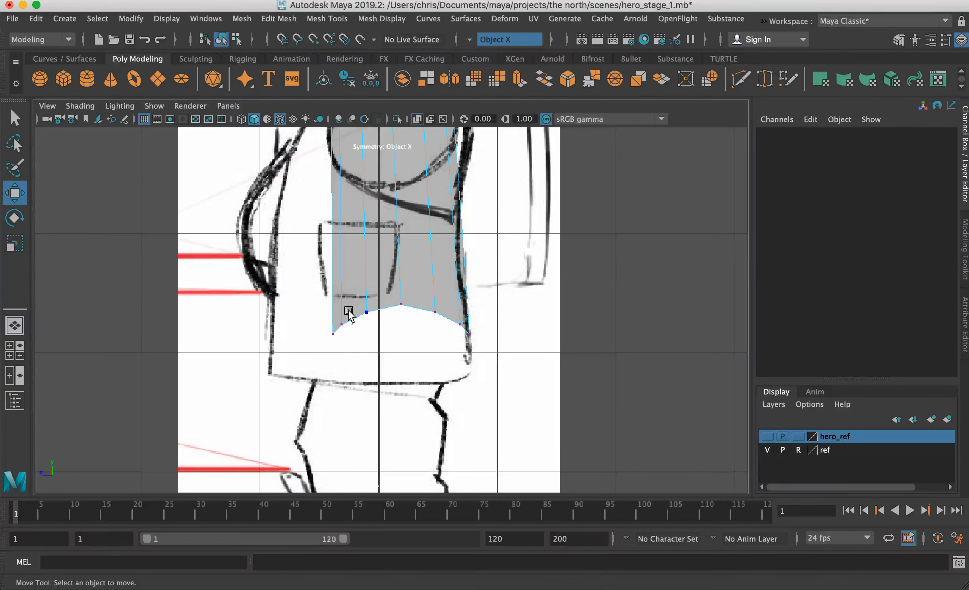
- Snap the bottom ring's pivot to its back vertex and scale the ring slightly deeper toward the front in the side view
left_click_drag(320, 299, 508, 368)
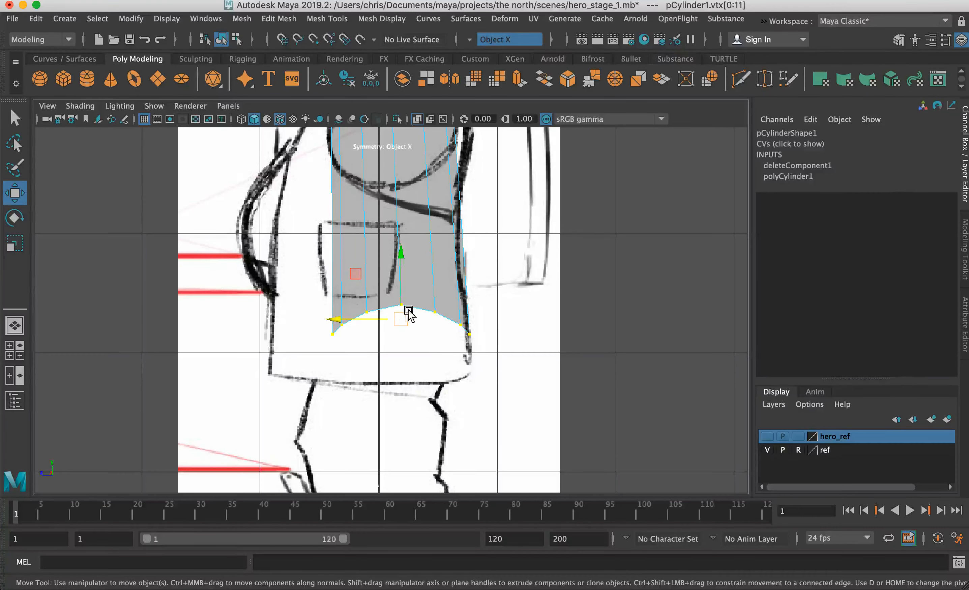
key("d")
key("v")
left_click_drag(327, 319, 450, 350)
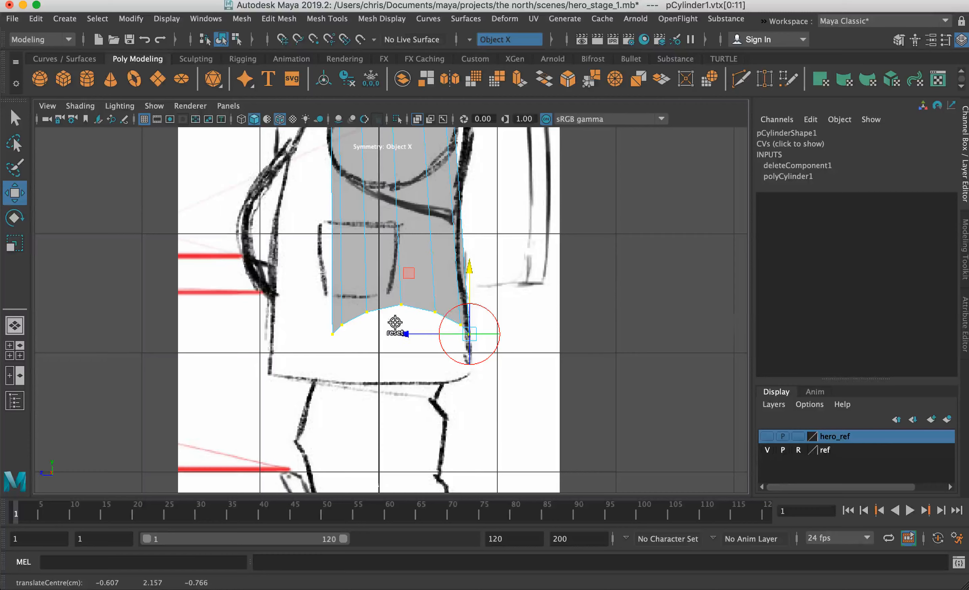
key("r")
left_click_drag(407, 334, 398, 336)
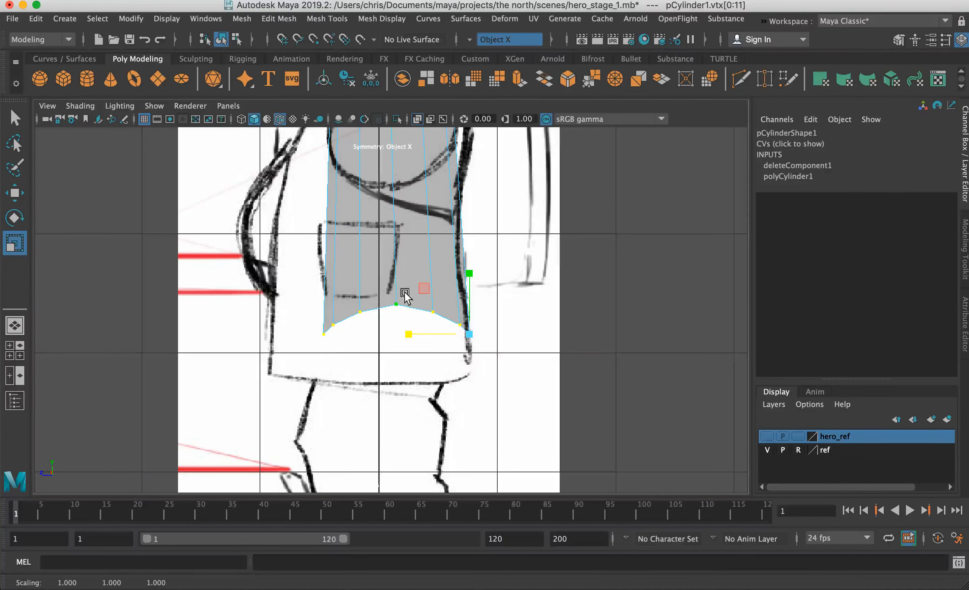
middle_click_drag(436, 248, 405, 291, "alt")
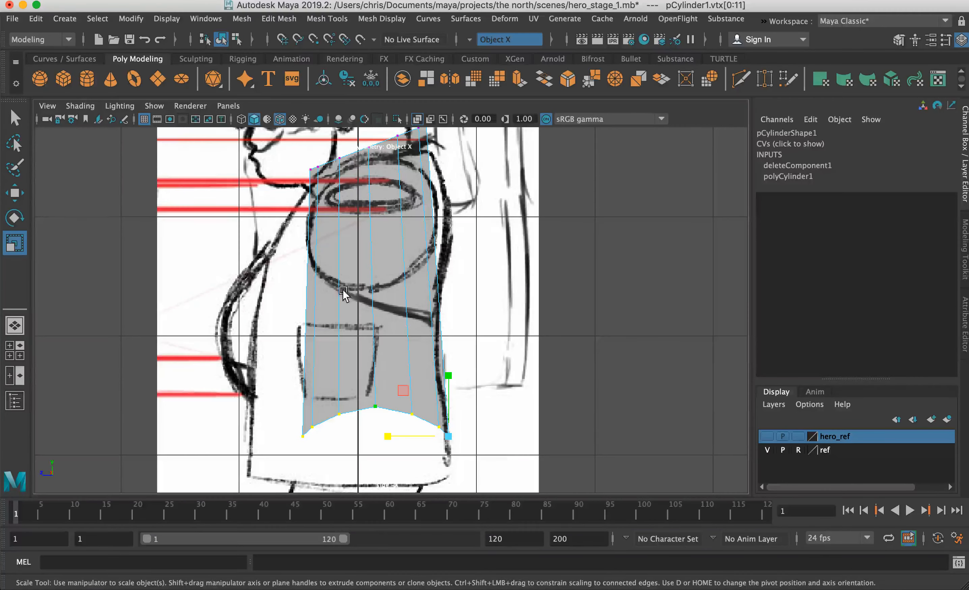
- Lower the torso's top ring of vertices to the sketched shoulder line, comparing its fit in the side and front views
key("space")
key("space")
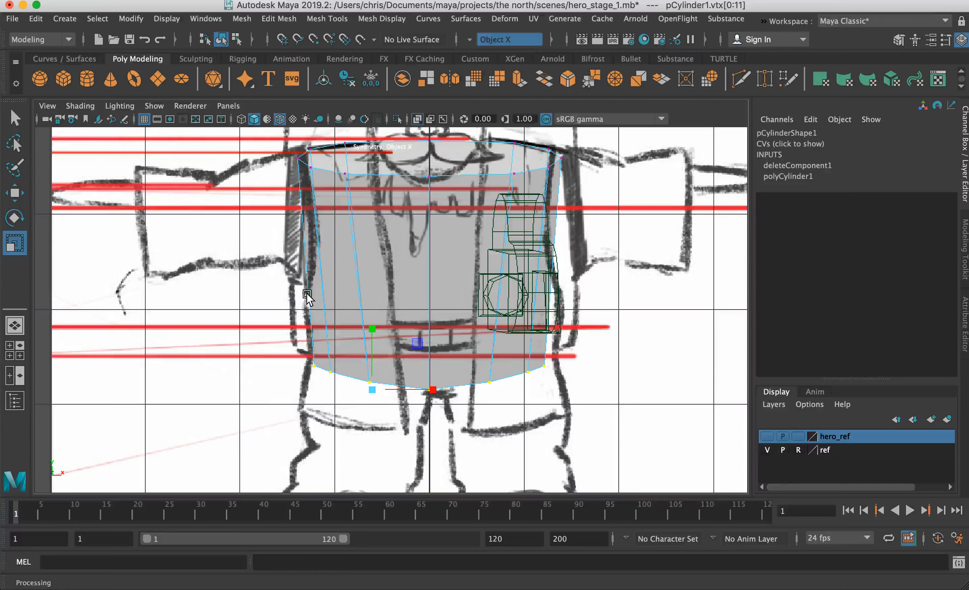
middle_click_drag(386, 337, 391, 299, "alt")
middle_click_drag(362, 256, 341, 352, "alt")
key("space")
key("space")
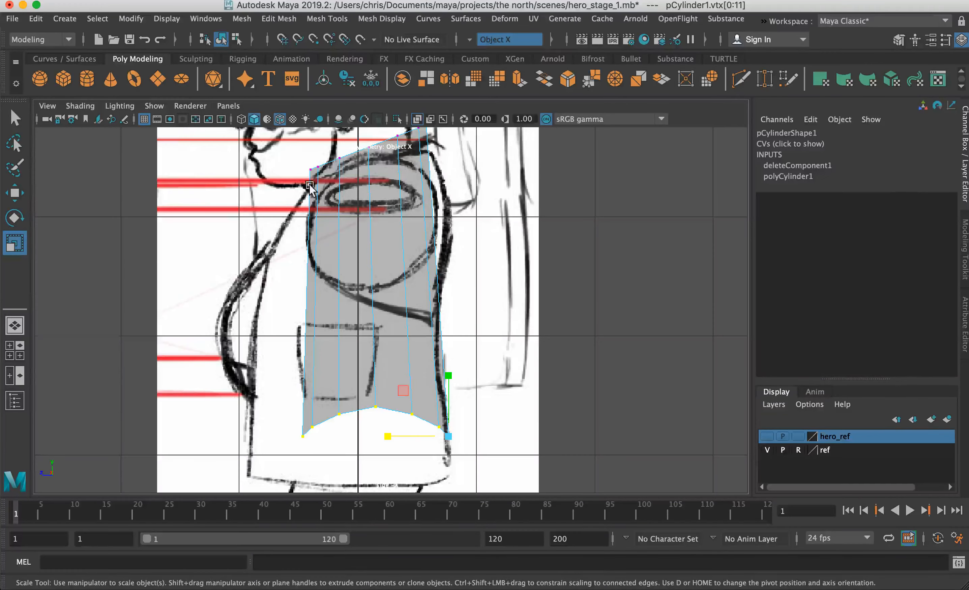
middle_click_drag(374, 211, 335, 221, "alt")
left_click_drag(450, 254, 451, 256)
key("w")
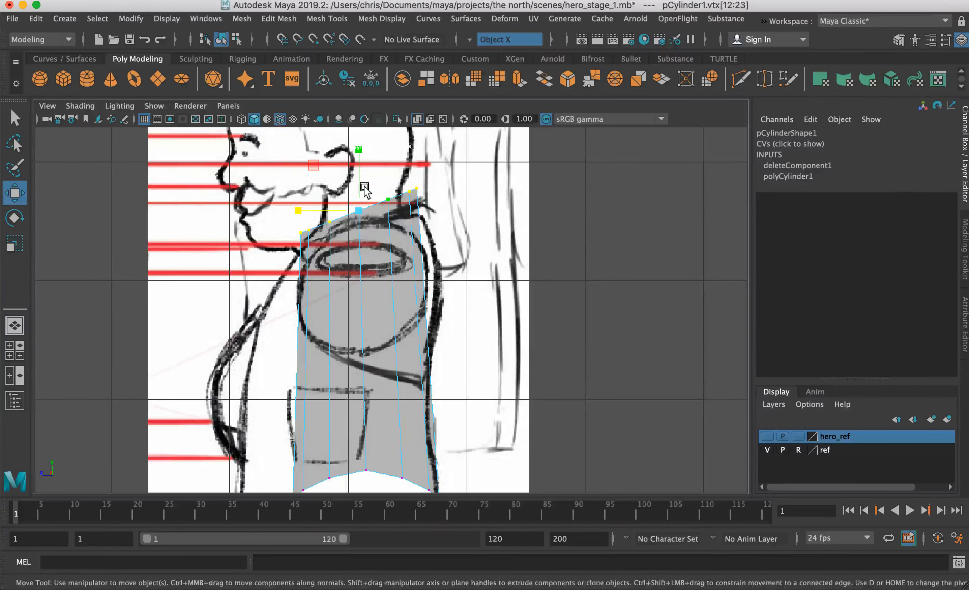
left_click_drag(359, 149, 360, 161)
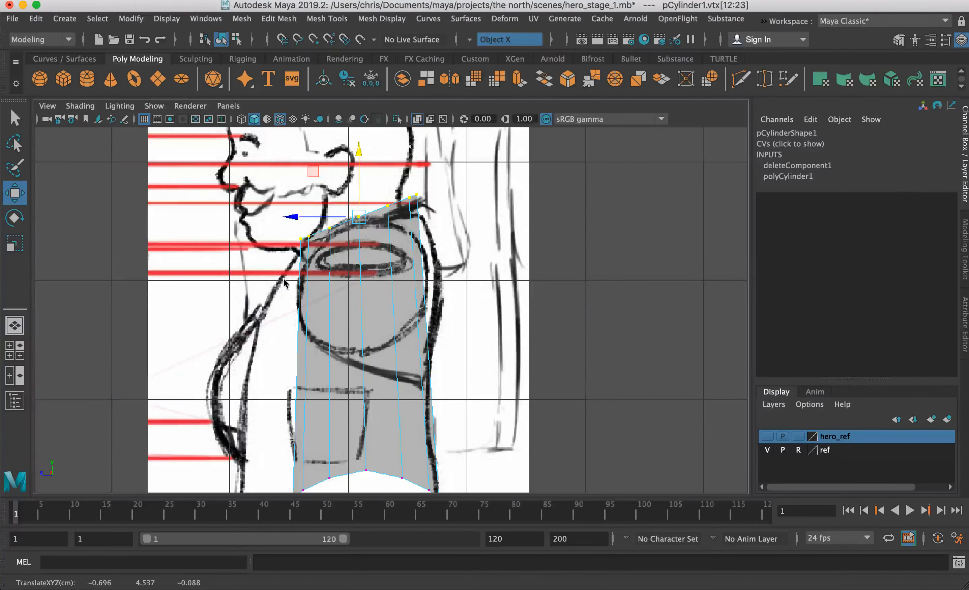
key("space")
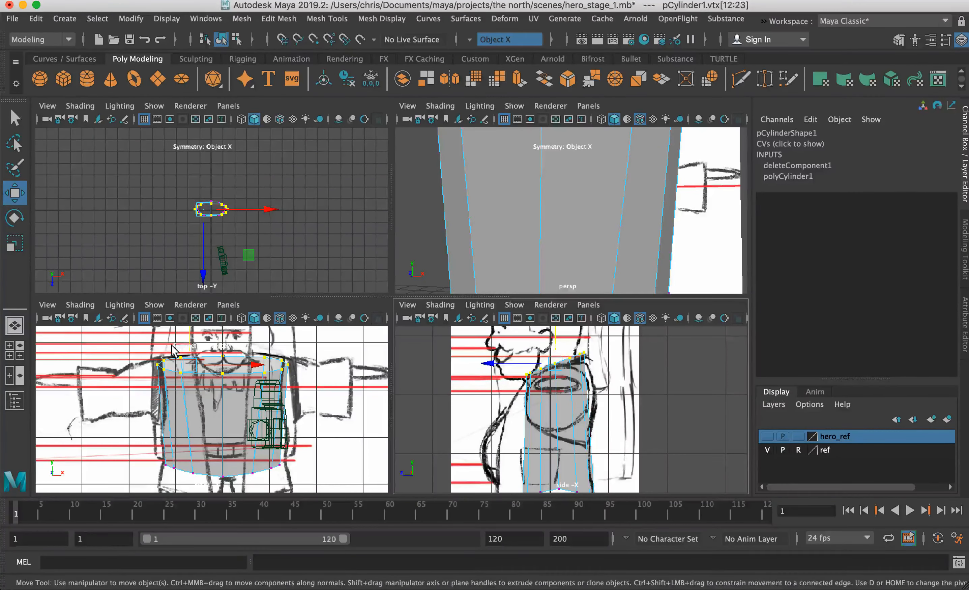
middle_click_drag(189, 342, 209, 345)
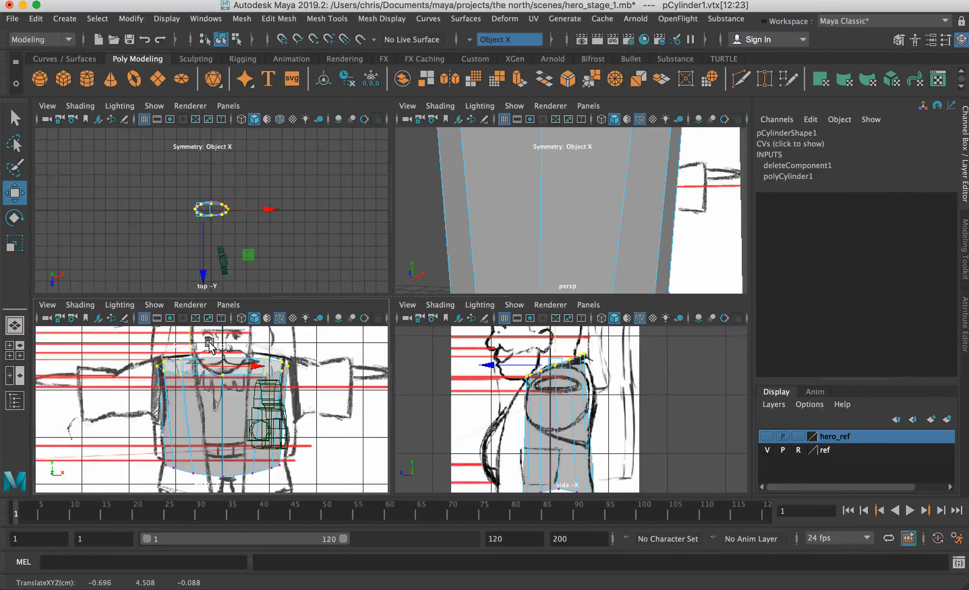
key("space")
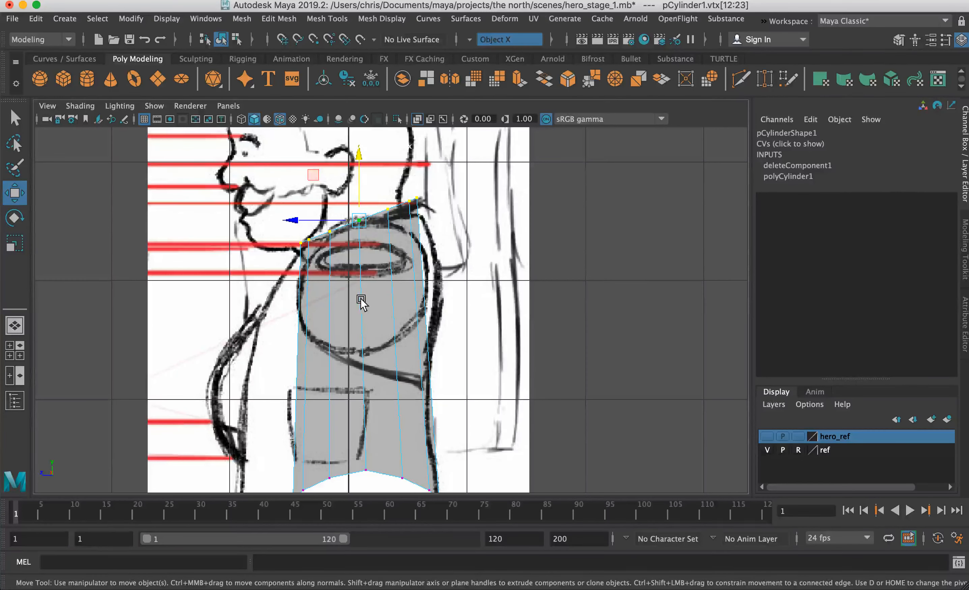
- Insert a horizontal edge loop around the middle of the torso with the Insert Edge Loop tool
middle_click_drag(340, 376, 376, 302, "alt")
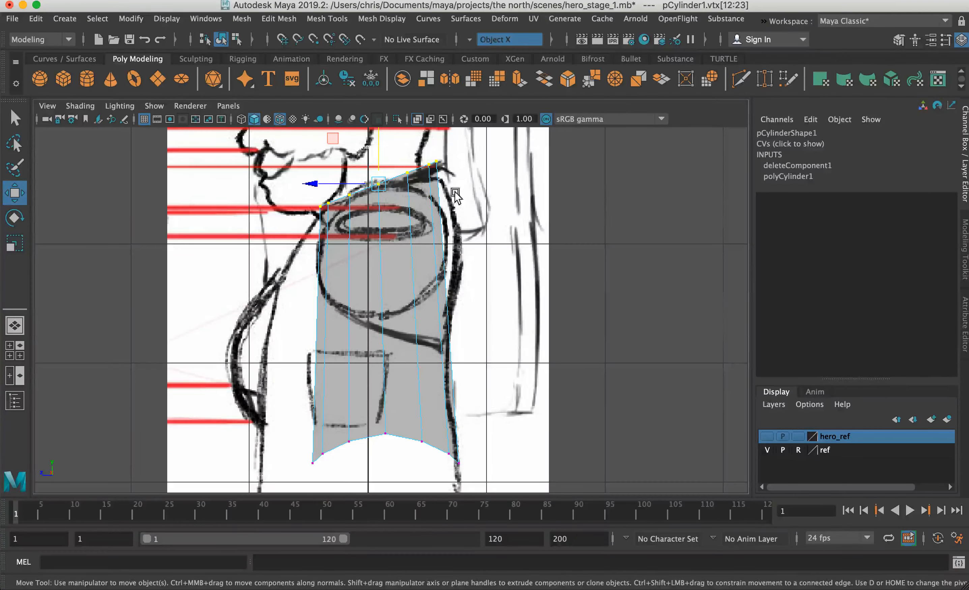
left_click(329, 18)
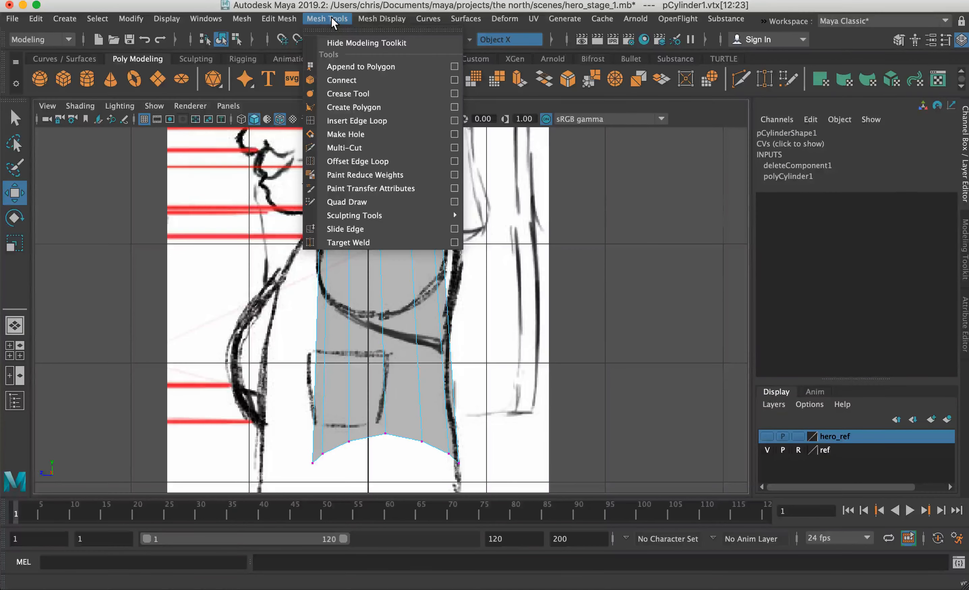
left_click(358, 121)
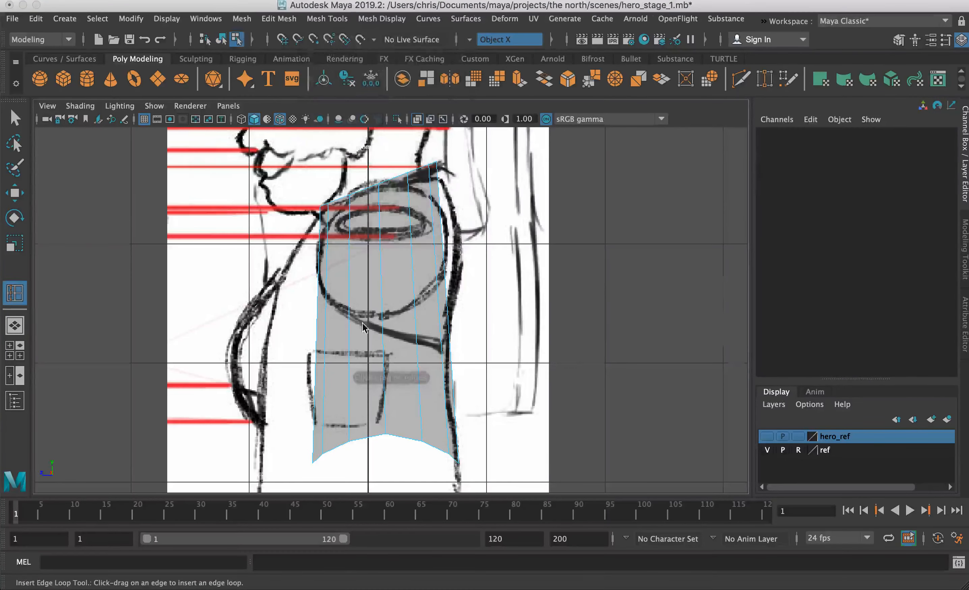
left_click(350, 329)
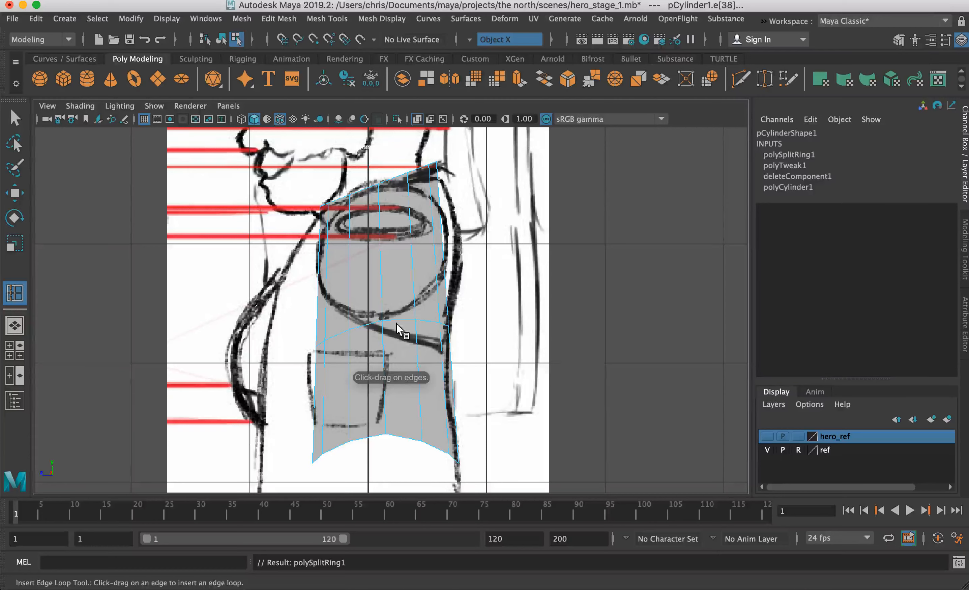
- Scale the new middle edge loop vertically to 0 so that it lies flat
key("w")
key("r")
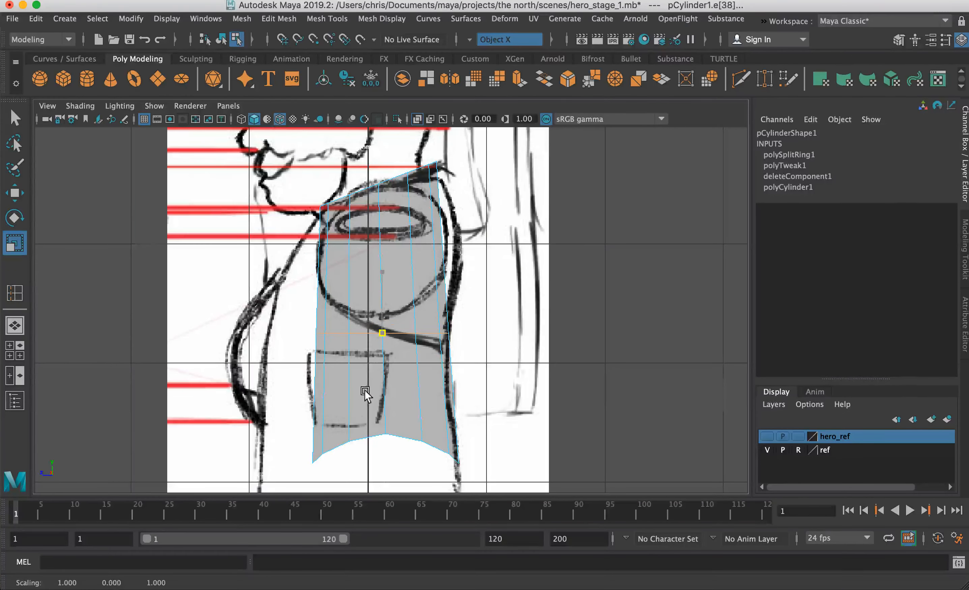
left_click(381, 271)
key("ctrl+z")
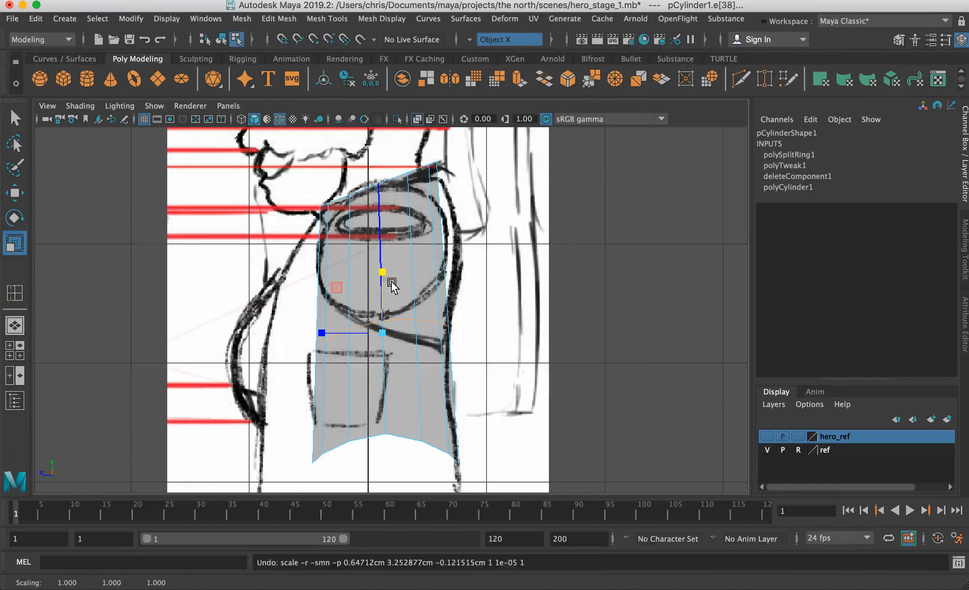
left_click_drag(384, 269, 385, 270)
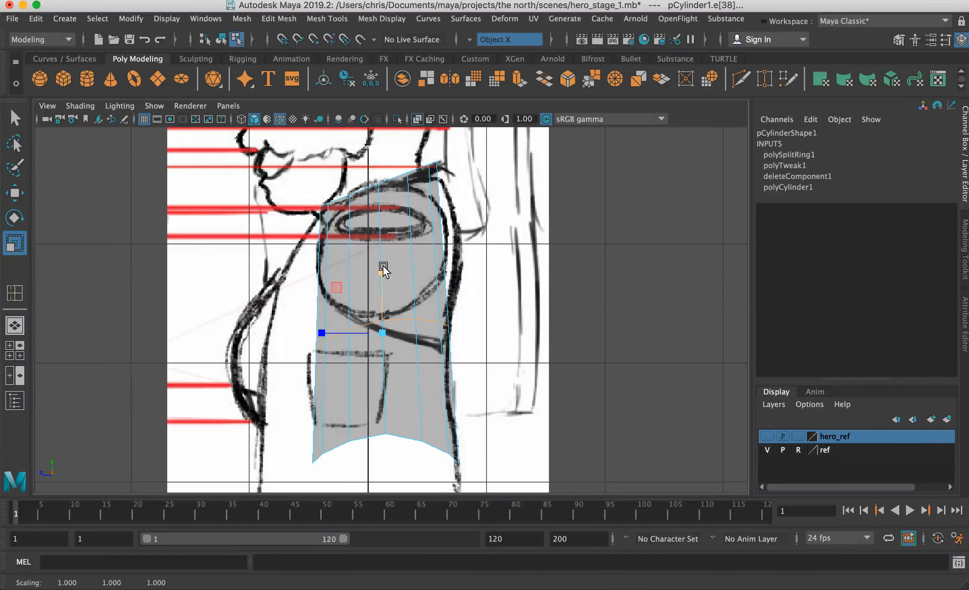
left_click_drag(383, 266, 380, 274)
- Snap the middle edge loop's pivot to its back vertex and scale the loop forward in depth to the sketched belly outline
key("d")
key("v")
left_click_drag(320, 335, 503, 361)
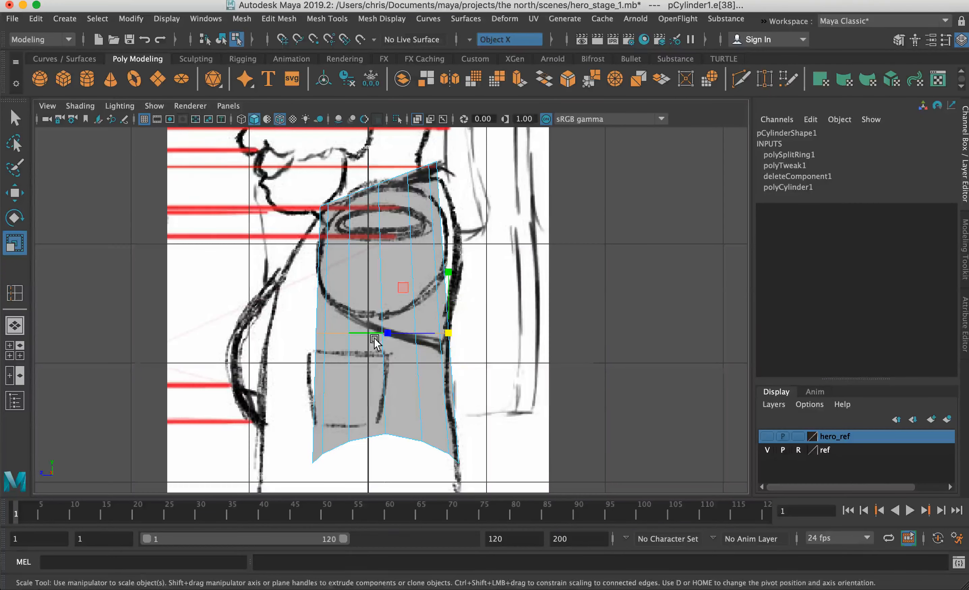
left_click_drag(385, 333, 353, 336)
- Inspect the torso's belly bulge and overall form from the front in an enlarged perspective view
key("space")
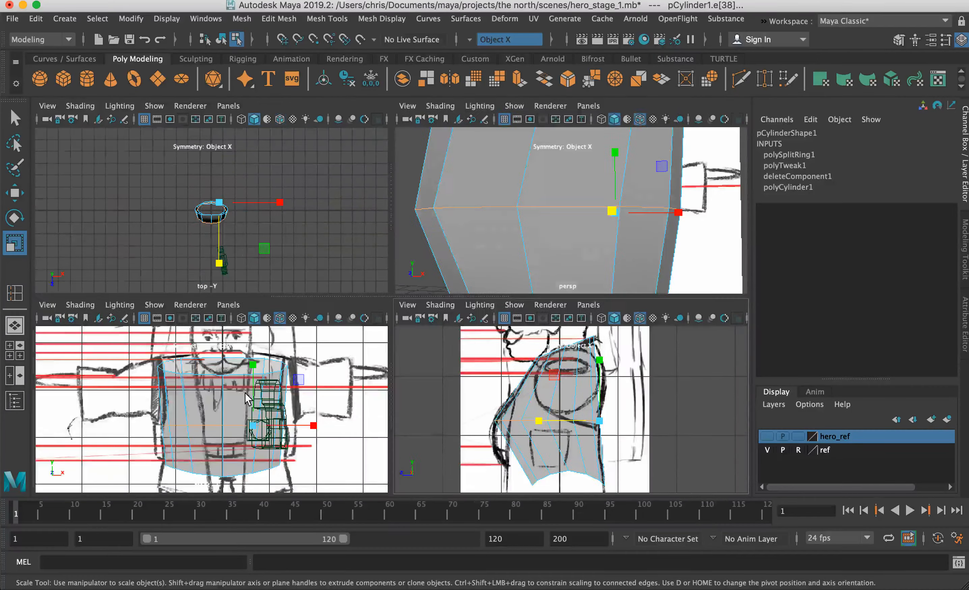
key("space")
key("space")
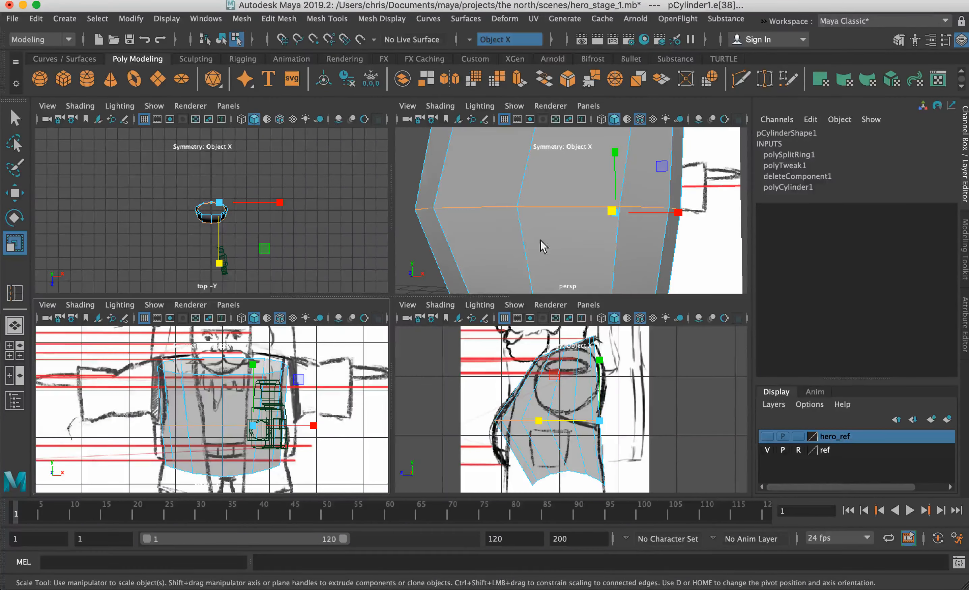
left_click_drag(541, 244, 546, 223, "alt")
key("space")
right_click_drag(547, 223, 320, 238, "alt")
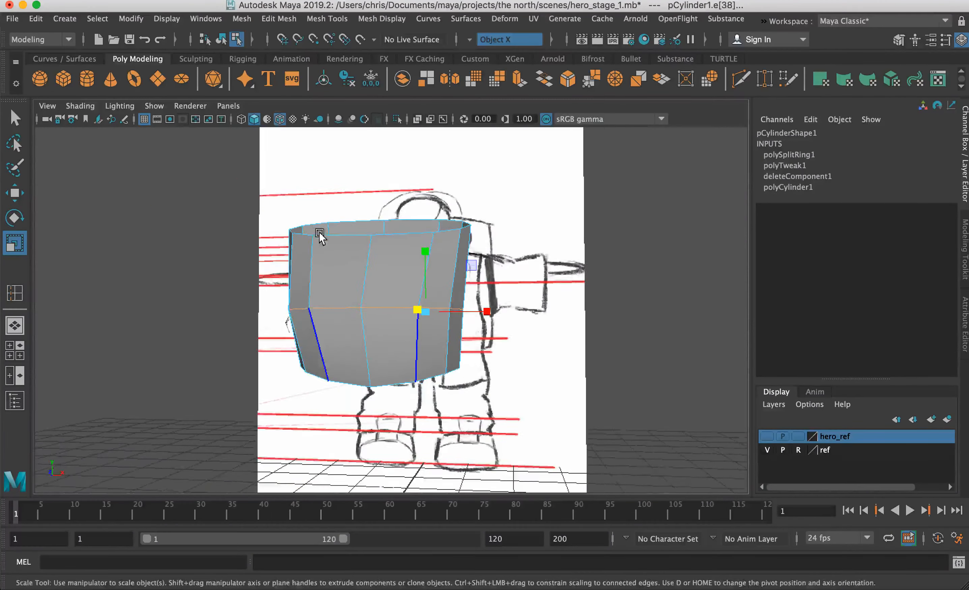
- Hide the reference image planes in the perspective view
left_click_drag(580, 332, 527, 341, "alt")
left_click(155, 106)
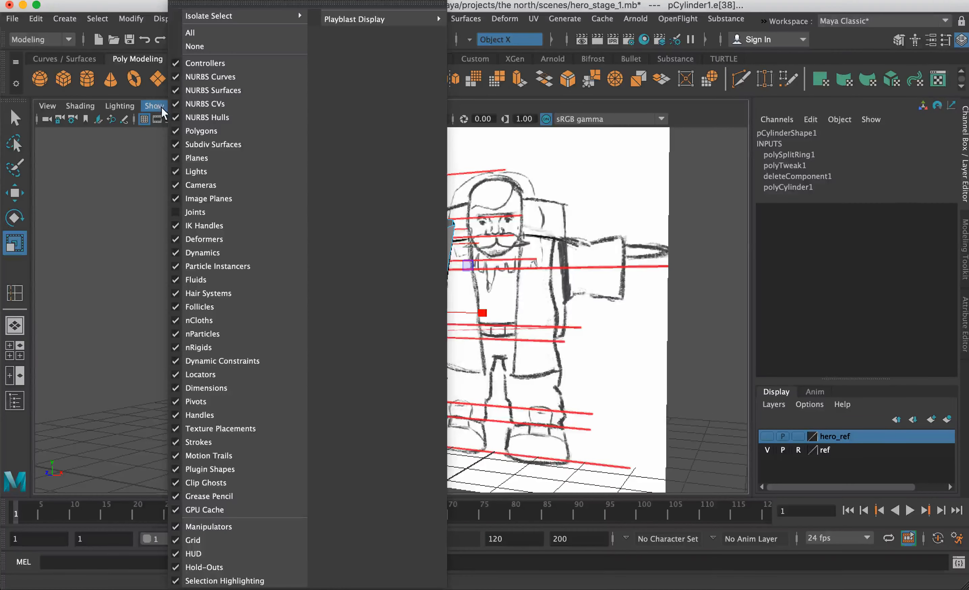
left_click(235, 202)
- Examine the torso's form from several angles in perspective with the smooth mesh preview on
left_click_drag(474, 300, 307, 319, "alt")
key("1")
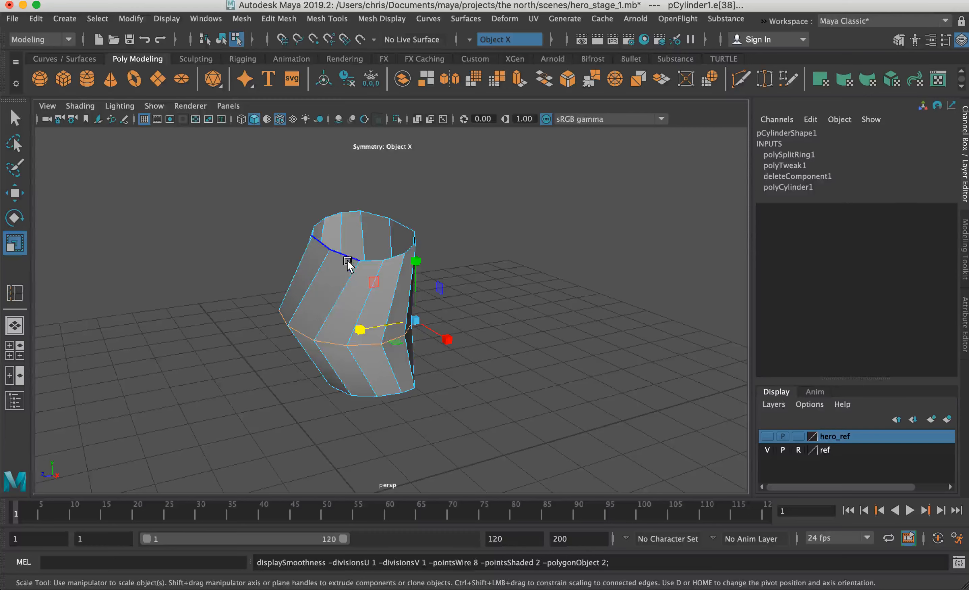
key("2")
key("3")
left_click_drag(342, 315, 437, 314, "alt")
left_click_drag(414, 400, 394, 403, "alt")
- Compare the torso's unsmoothed and smooth-previewed profiles with the sketched belly and back outline in the side view
key("space")
key("space")
key("space")
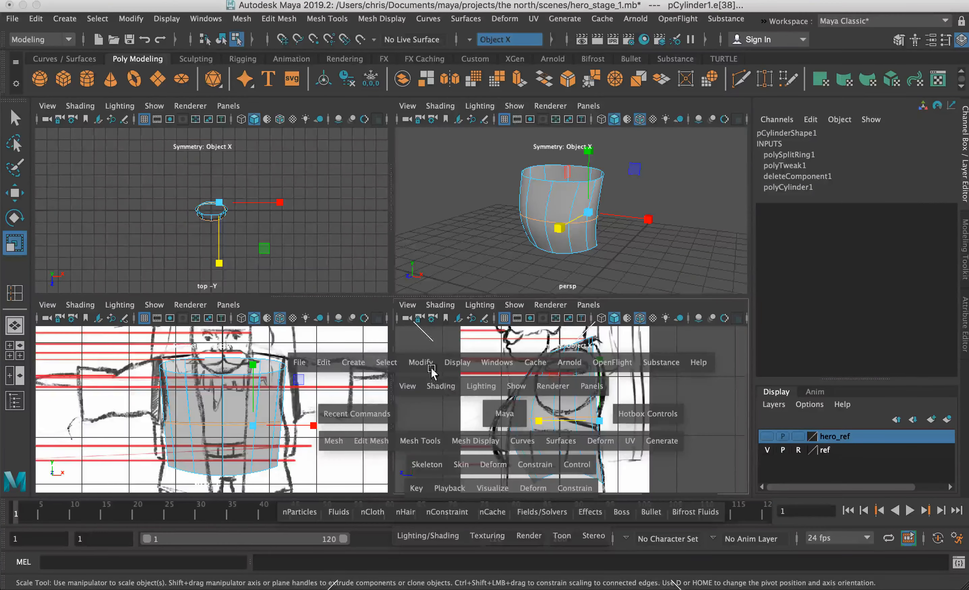
key("3")
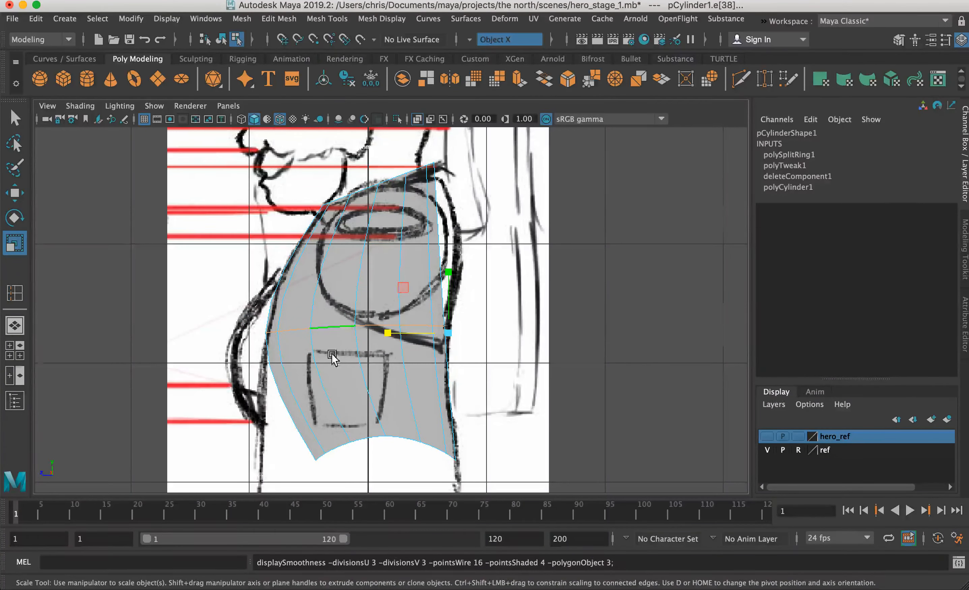
key("1")
key("2")
key("3")
key("1")
key("2")
key("3")
key("1")
key("2")
key("3")
key("1")
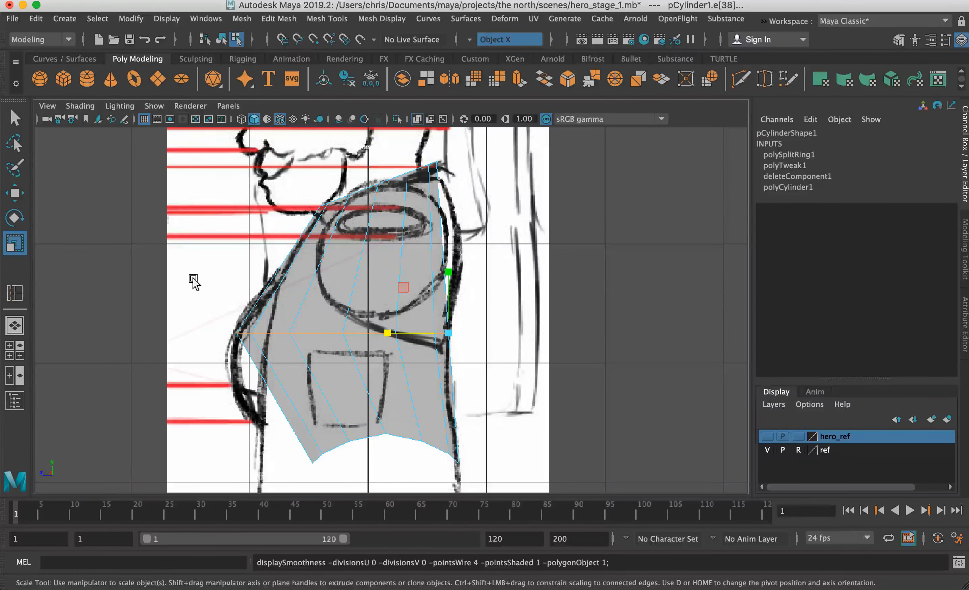
key("3")
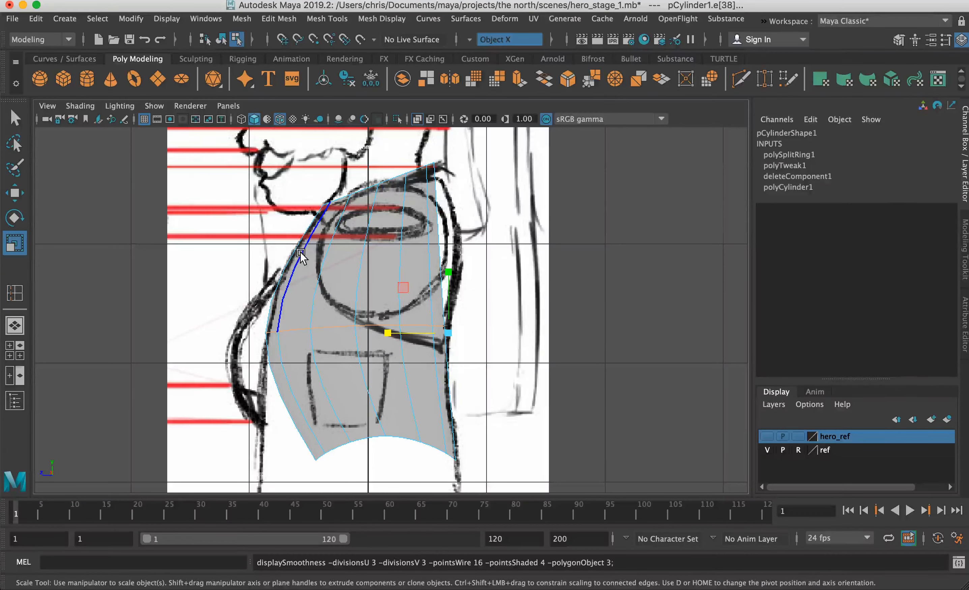
- Turn off the smooth preview and insert an edge loop across the chest, between the top edge and the belly loop
key("1")
left_click(327, 18)
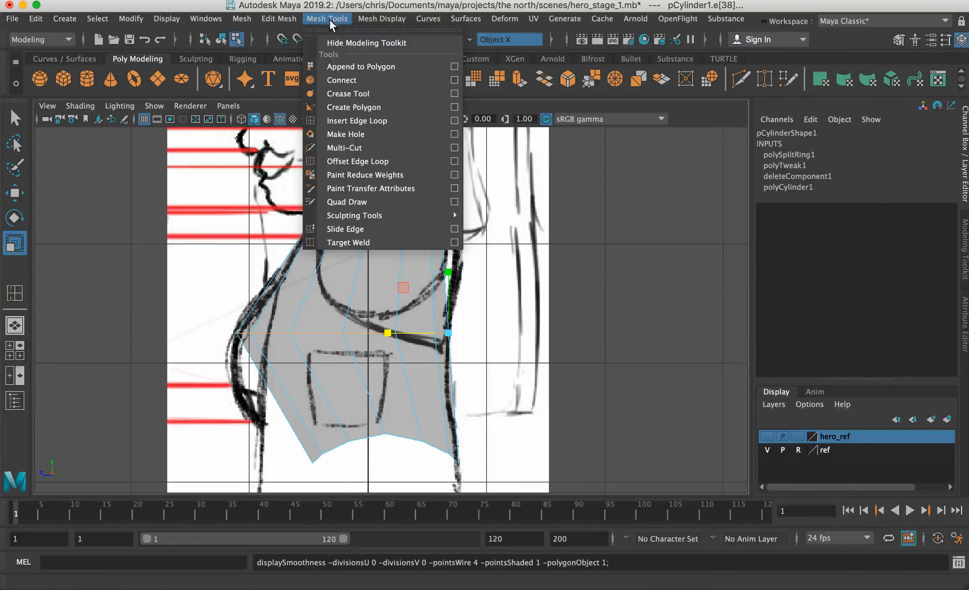
left_click(355, 122)
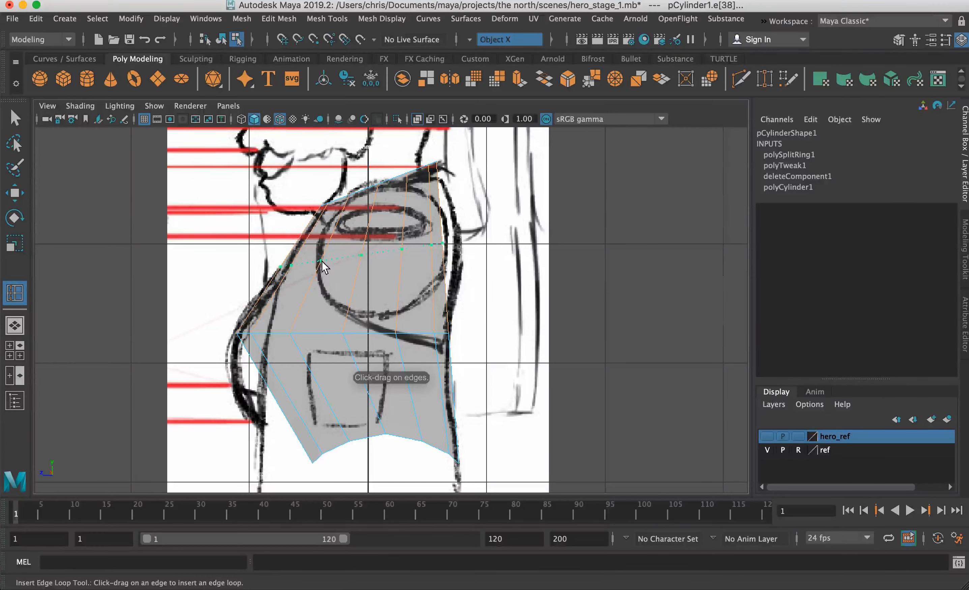
left_click(322, 261)
- Fit the chest loop to the side sketch, snapping its pivot to the back vertex, moving it backward and scaling its depth
key("w")
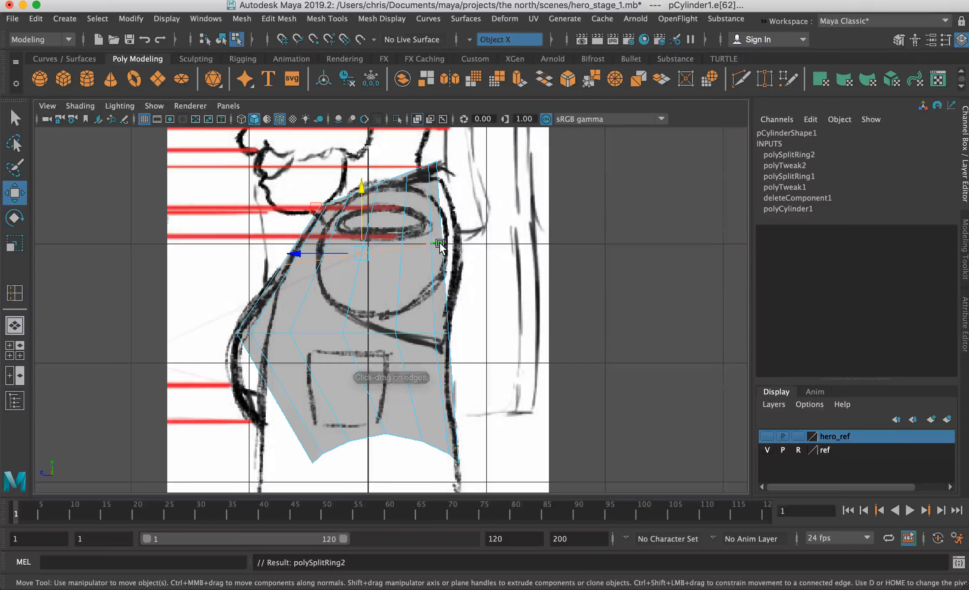
key("d")
key("v")
left_click_drag(316, 253, 464, 209)
key("r")
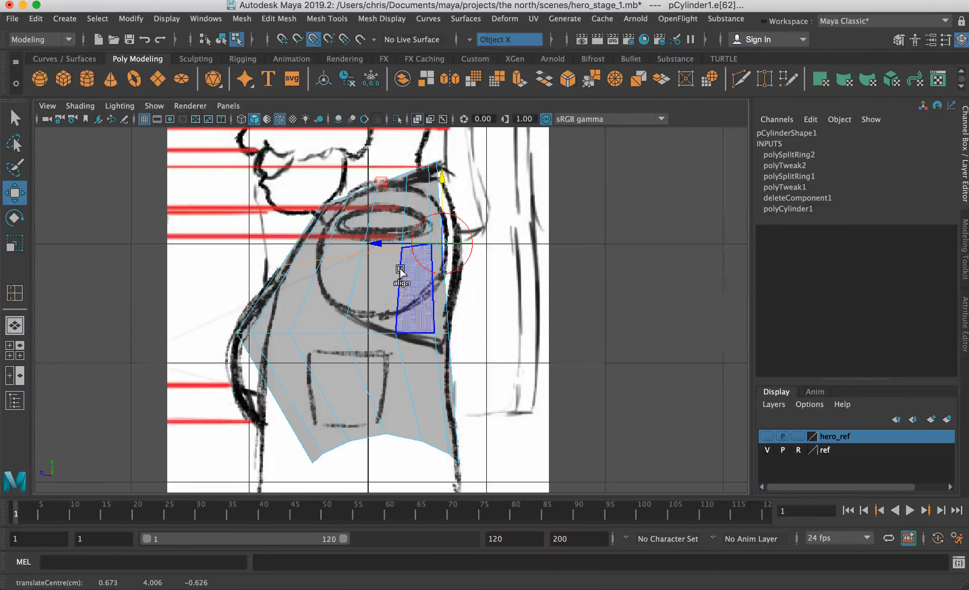
key("w")
left_click_drag(389, 244, 432, 257)
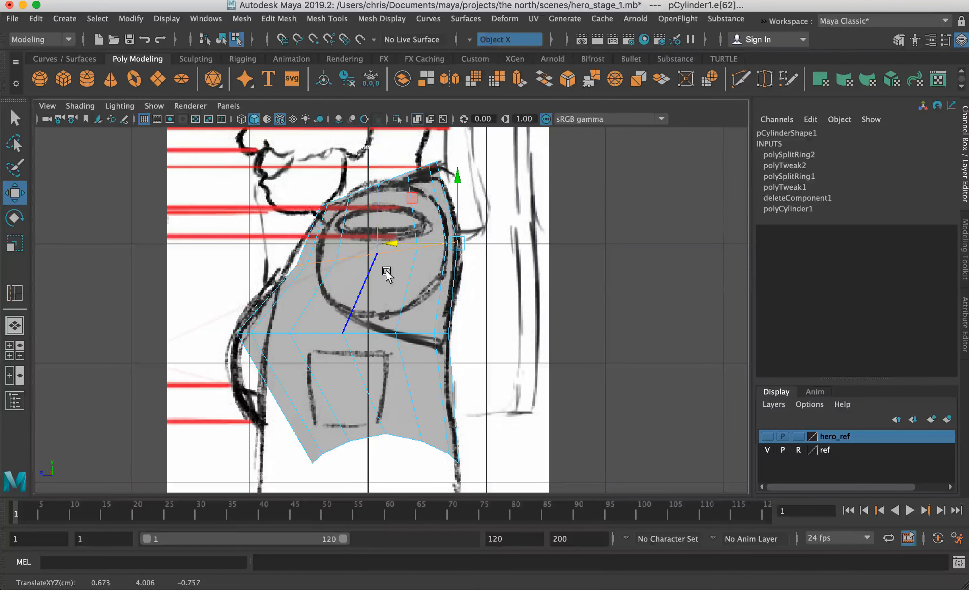
key("r")
left_click_drag(395, 250, 391, 247)
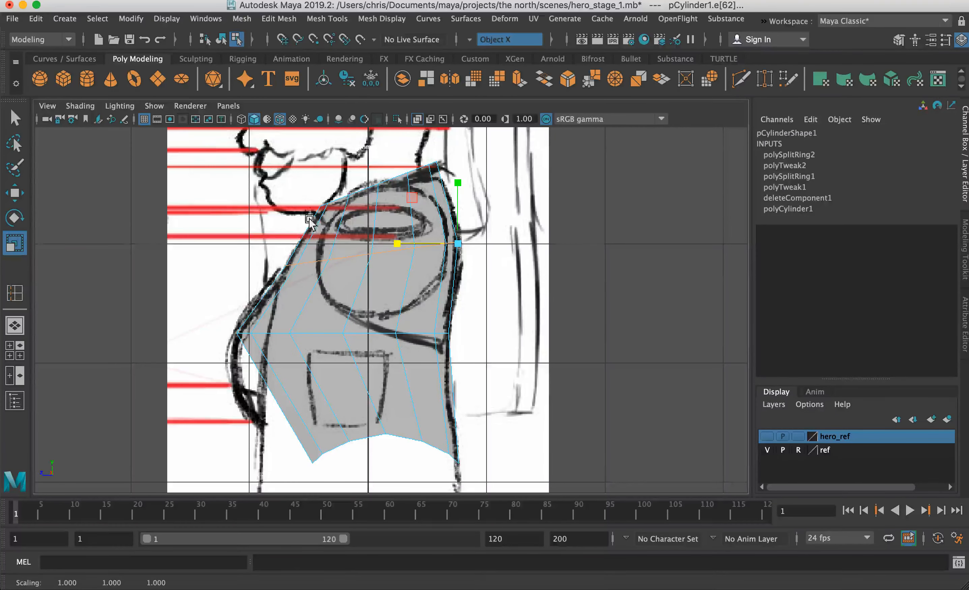
- Move the chest loop's edges outward in the front view to match the sketched torso width
key("space")
key("space")
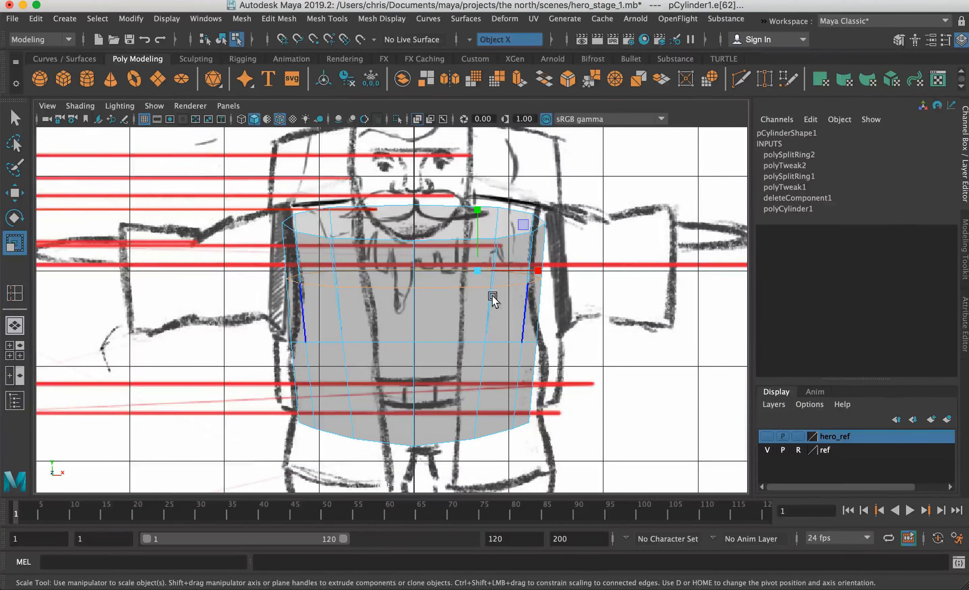
key("w")
left_click_drag(543, 269, 533, 269)
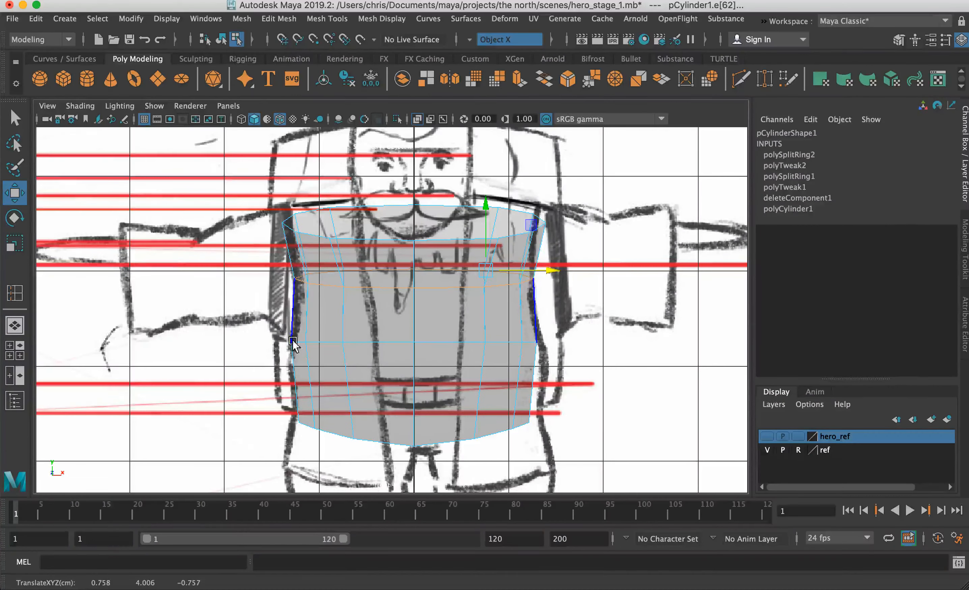
- Compare the torso's unsmoothed and smooth-previewed outlines with the front sketch
mouse_move(325, 337)
middle_mouse_down("alt")
mouse_move(323, 289)
mouse_move(296, 275)
middle_mouse_up("alt")
middle_click_drag(318, 204, 322, 263, "alt")
key("1")
key("2")
key("3")
key("1")
key("3")
key("1")
- Insert an edge loop between the belly loop and the bottom edge in the side view, and flatten it vertically
key("space")
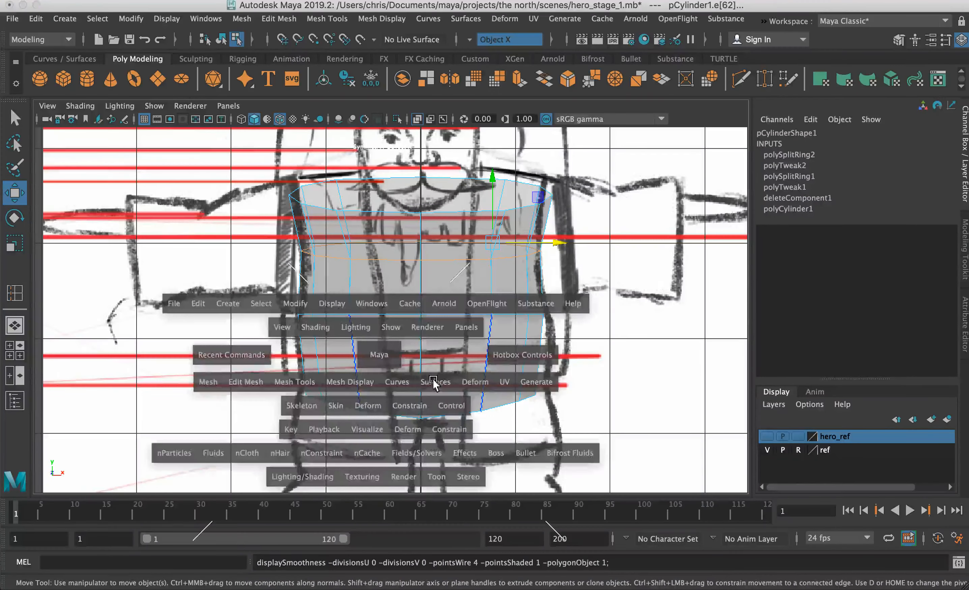
key("space")
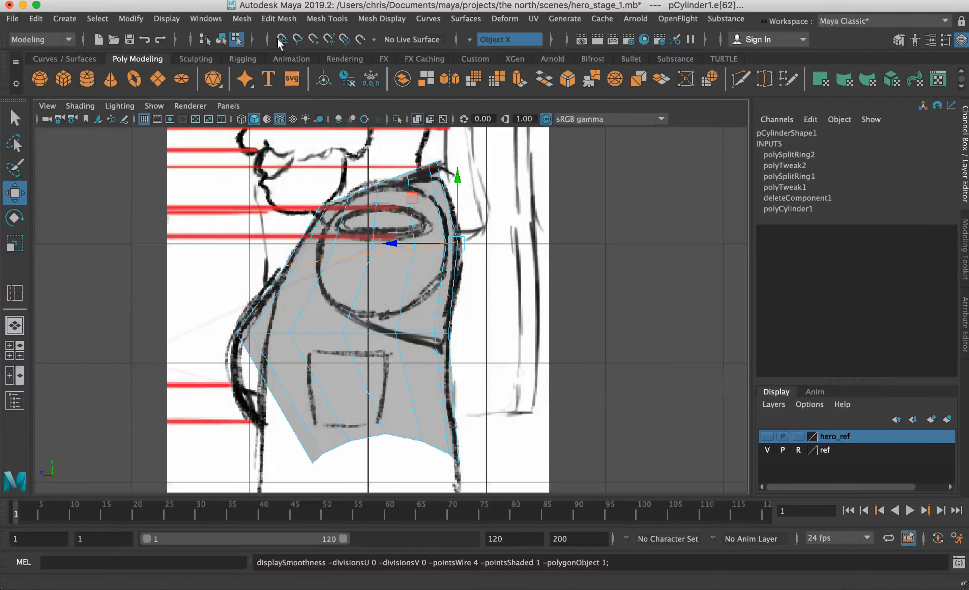
left_click(326, 18)
left_click(356, 121)
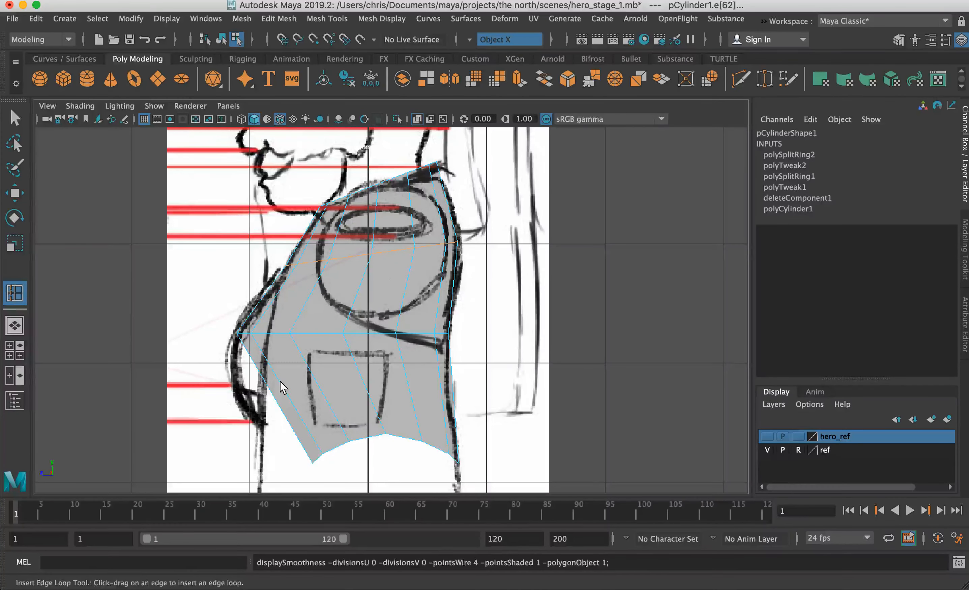
left_click(296, 411)
middle_click_drag(373, 311, 375, 297, "alt")
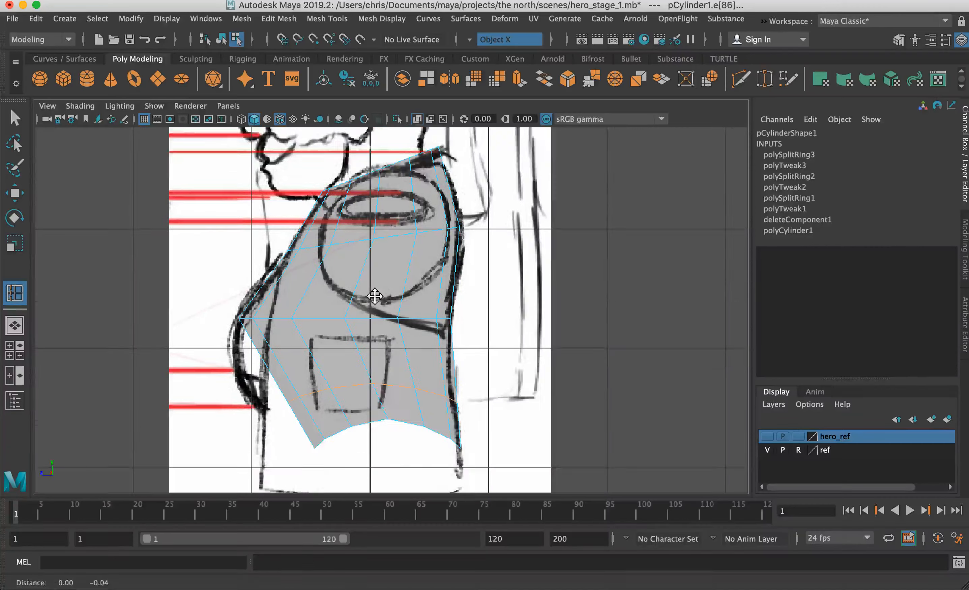
key("r")
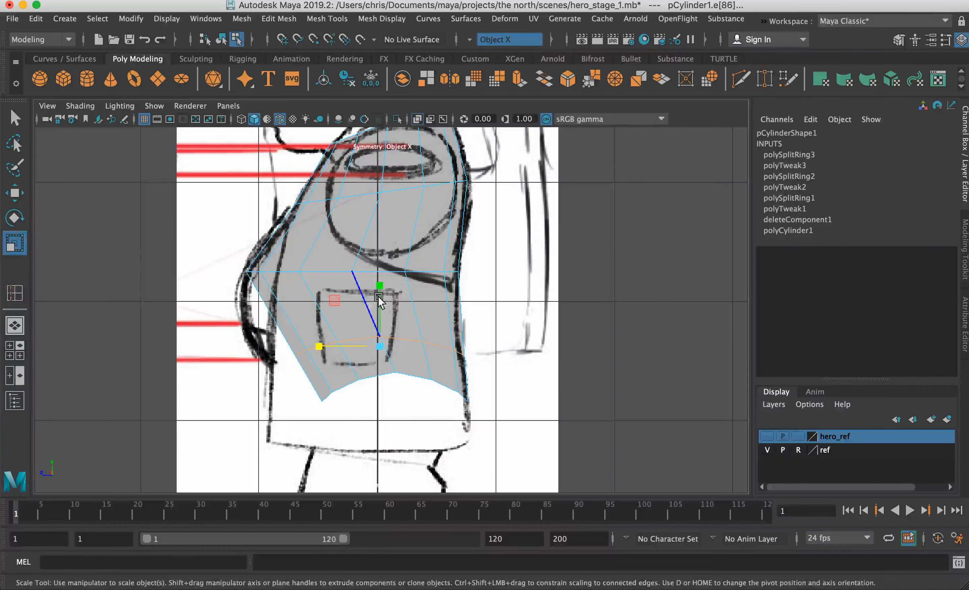
left_click_drag(380, 285, 375, 326)
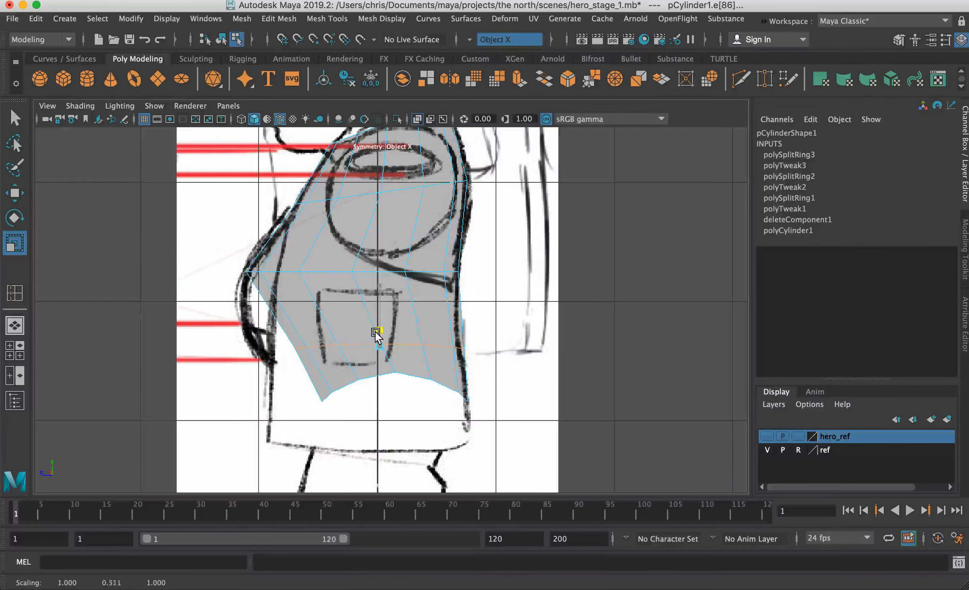
- Snap the lower loop's pivot to its back vertex and fit its back and front to the sketched side outline
key("d")
key("v")
left_click_drag(314, 347, 507, 364)
key("w")
left_click_drag(397, 349, 379, 347)
key("r")
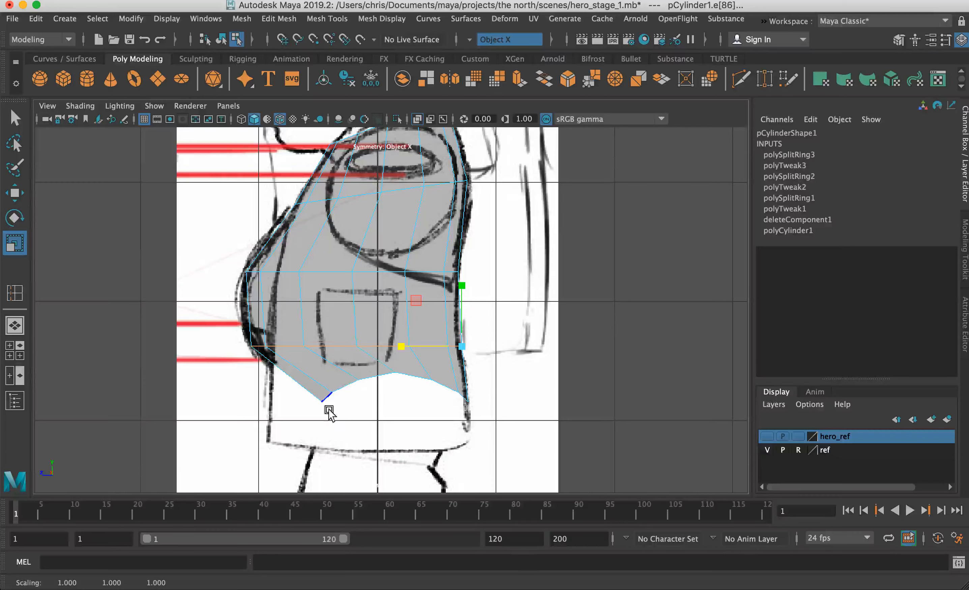
- Scale the lower loop slightly further forward in depth, checking the smooth preview against the sketched belly
key("3")
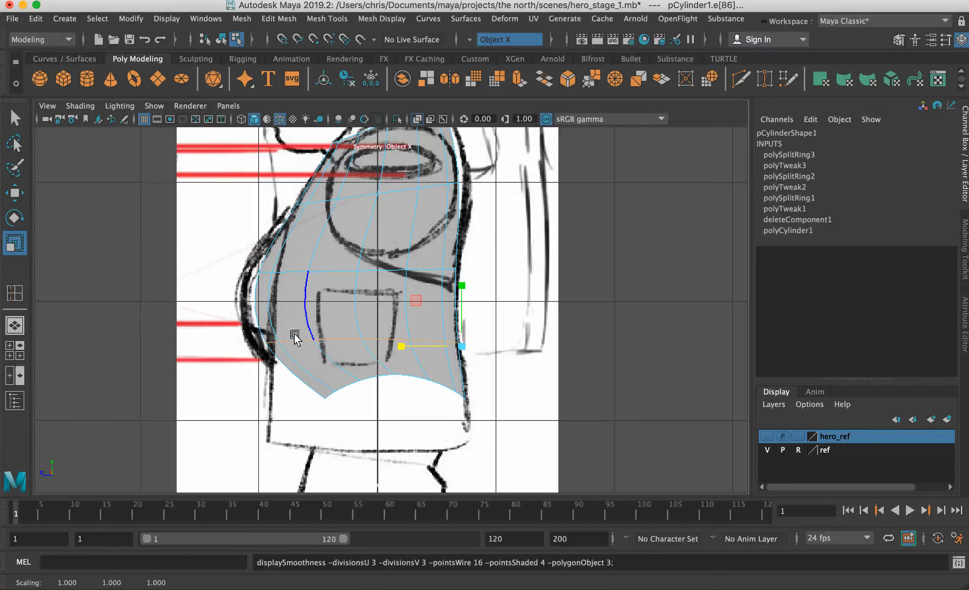
key("1")
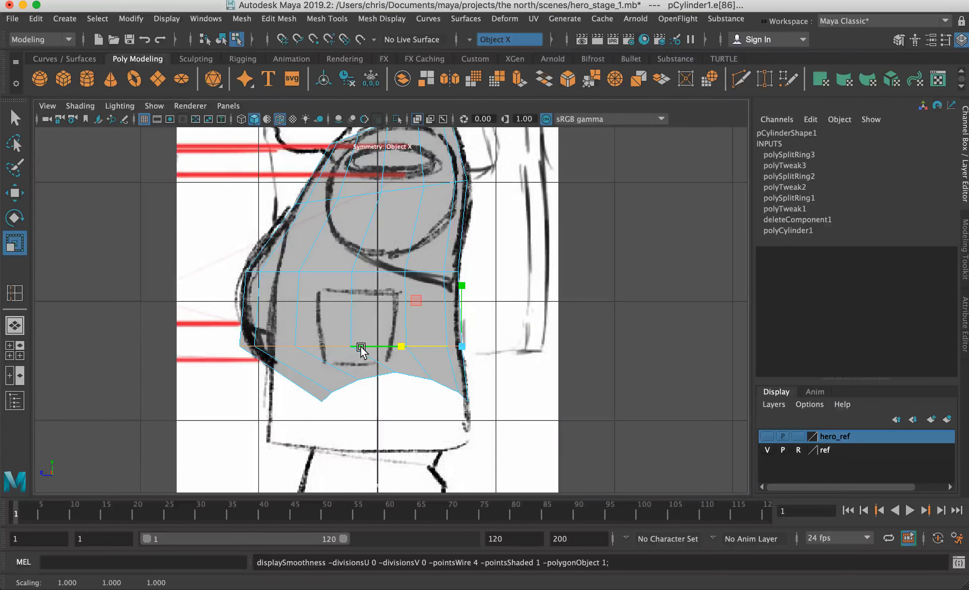
key("3")
key("1")
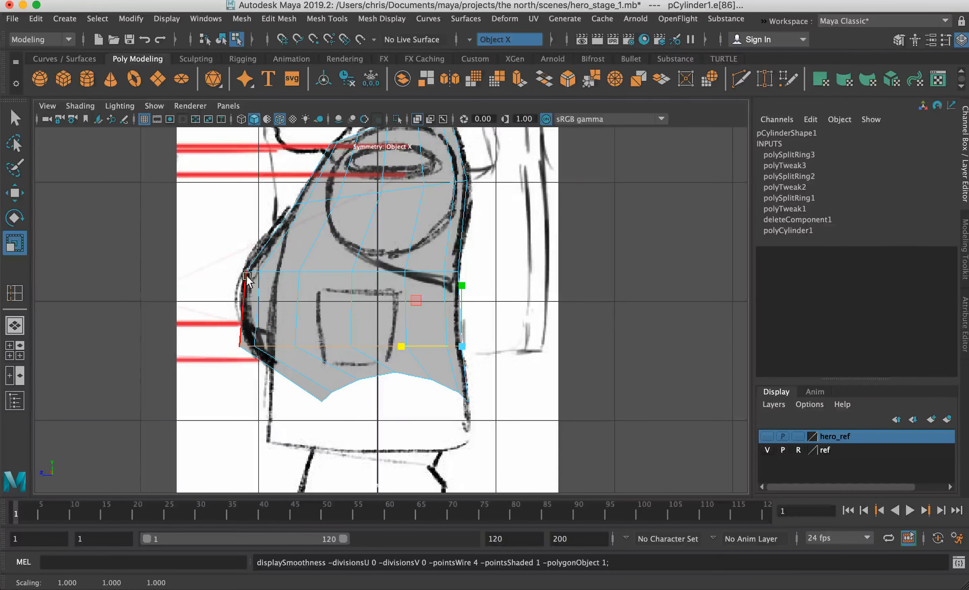
- Move the lower loop's edges outward in the front view toward the sketched waist width
middle_click_drag(351, 195, 355, 258, "alt")
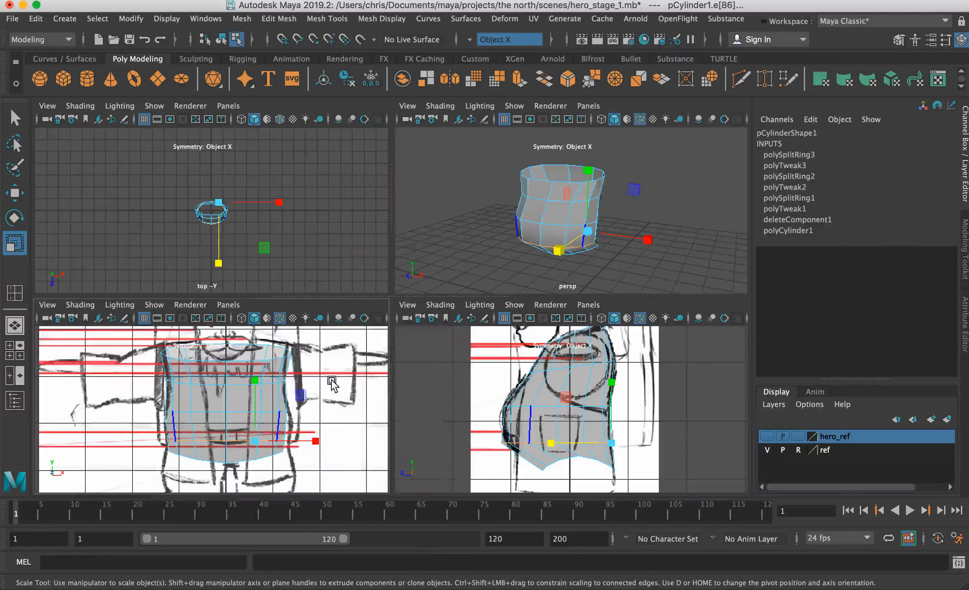
key("space")
middle_click_drag(329, 362, 340, 261, "alt")
right_click_drag(339, 261, 459, 288, "alt")
middle_click_drag(460, 288, 463, 302, "alt")
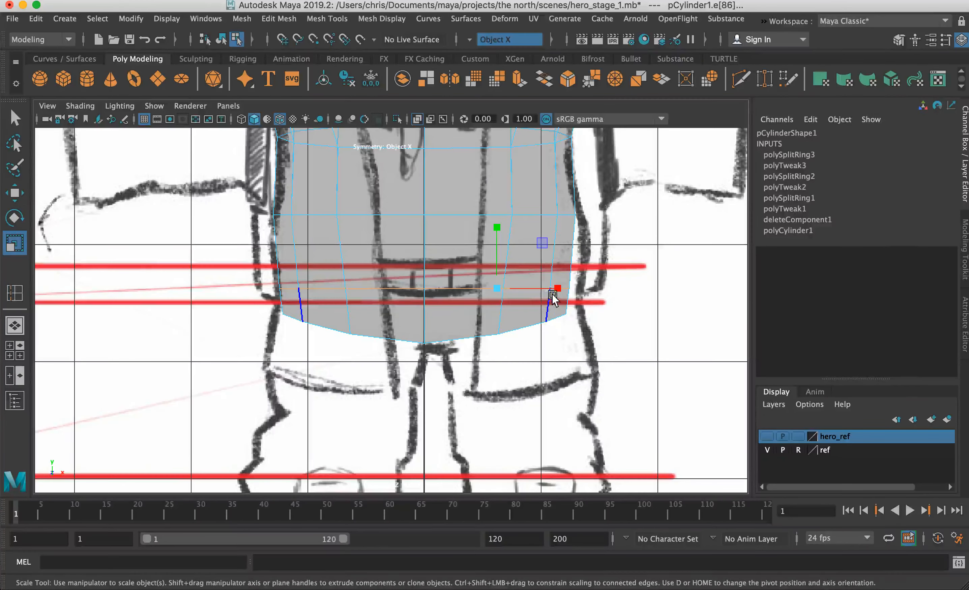
key("w")
left_click_drag(563, 288, 568, 288)
- Select the side vertices of the lower loop and bottom edge and move them slightly outward to the front sketch outline
right_click_drag(173, 202, 126, 203)
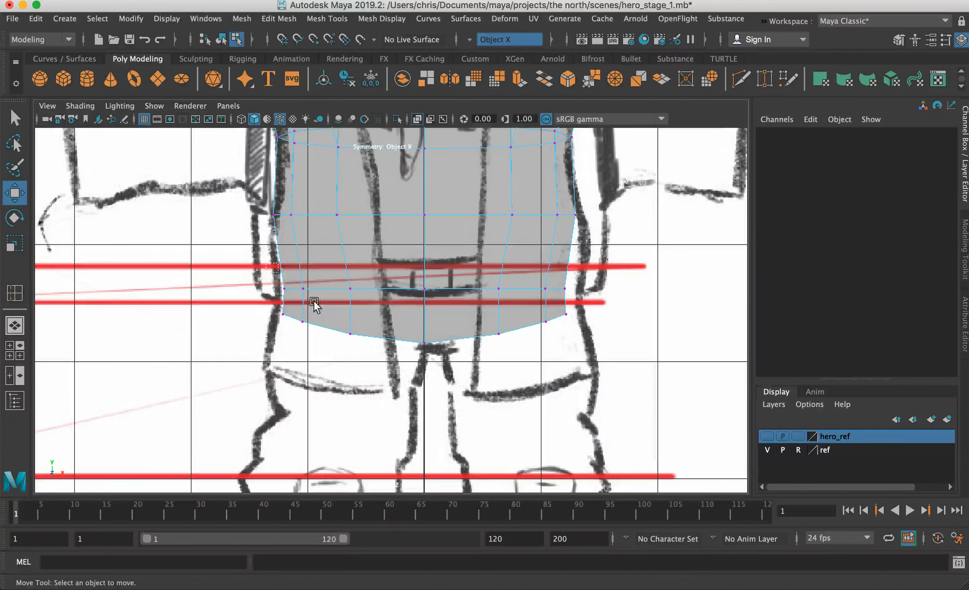
left_click_drag(283, 277, 308, 324)
middle_click_drag(320, 275, 330, 339, "alt")
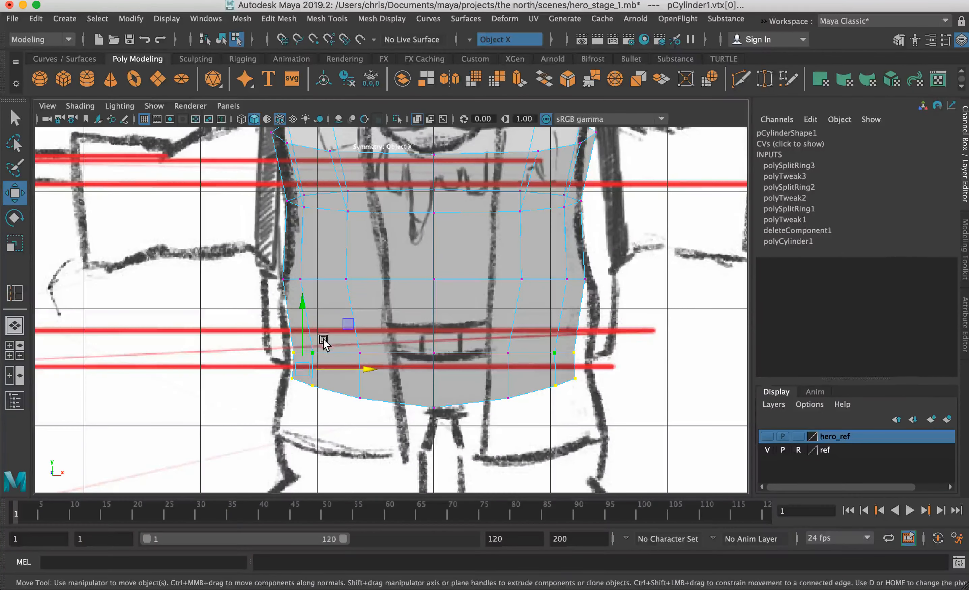
left_click(256, 344)
left_click_drag(271, 341, 300, 370)
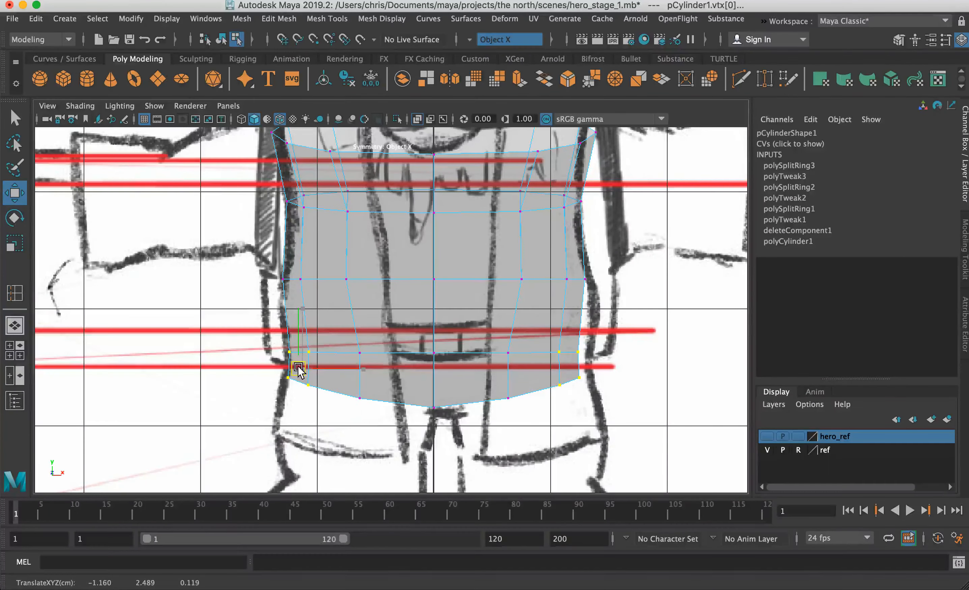
left_click_drag(344, 323, 372, 413)
- Lower the belly loop's side, inner and centre vertices in the front view to give the loop a downward curve
left_click_drag(269, 260, 350, 285)
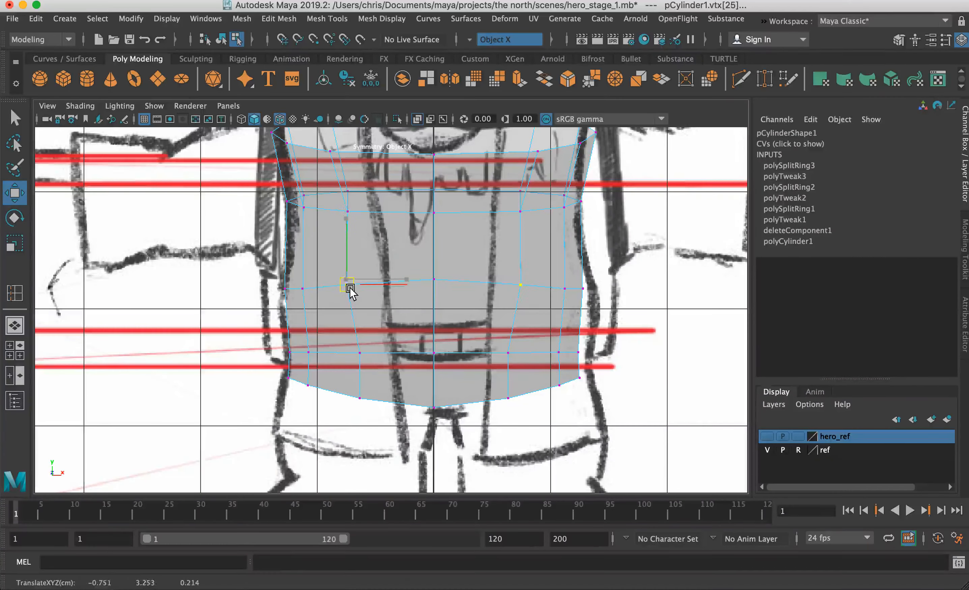
left_click(433, 279)
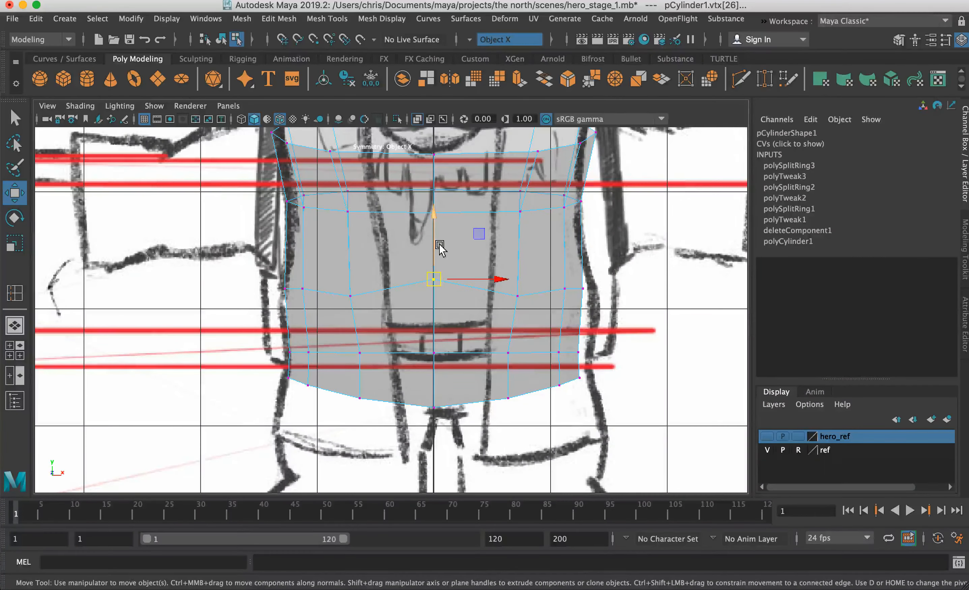
left_click_drag(439, 245, 431, 241)
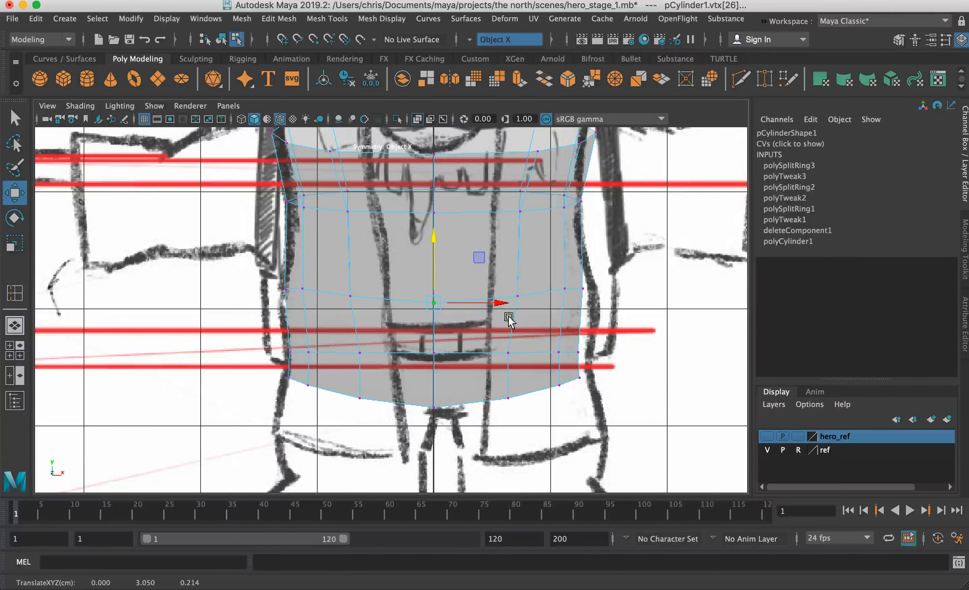
- Lower the belly loop's front inner and front centre vertices further, and bring up the side view
left_click(517, 297)
left_click_drag(520, 235, 522, 246)
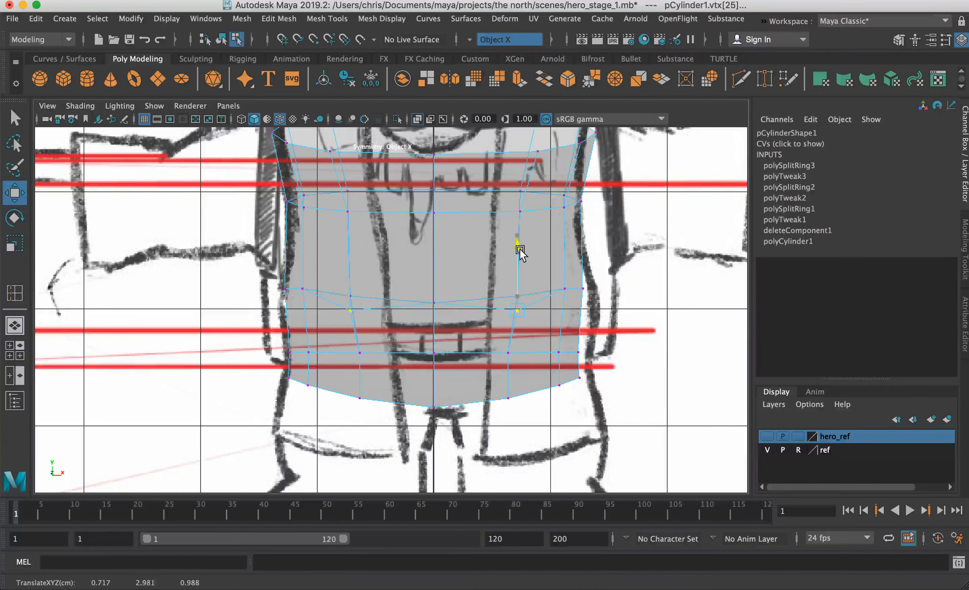
left_click(438, 307)
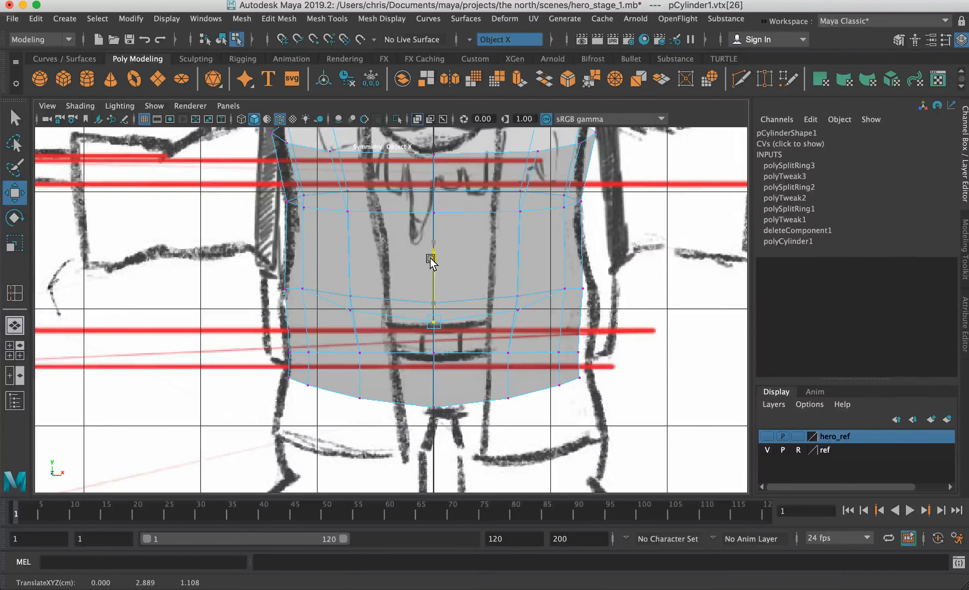
key("space")
key("space")
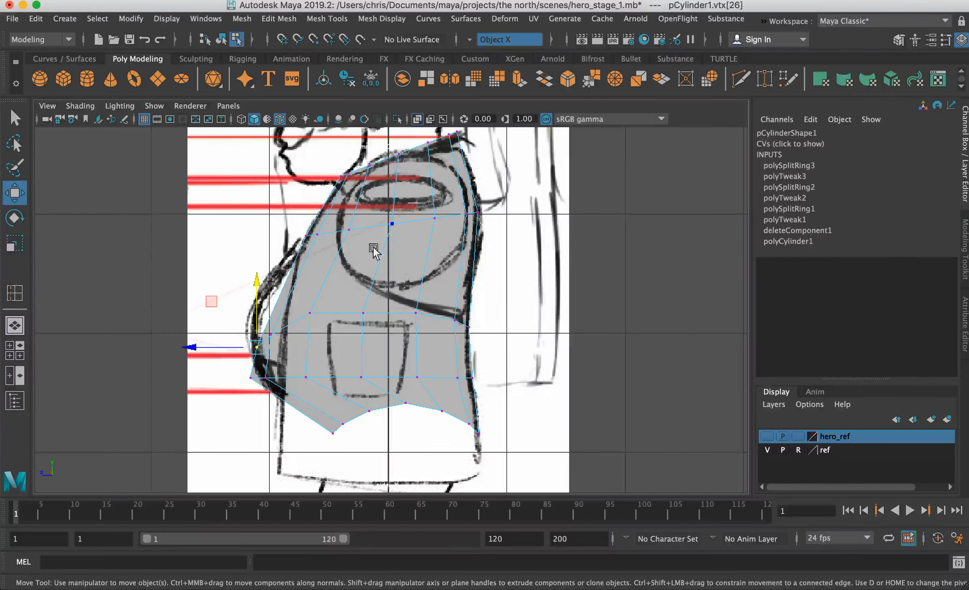
- Insert an edge loop around the torso between the chest loop and the belly loop in the front view
key("3")
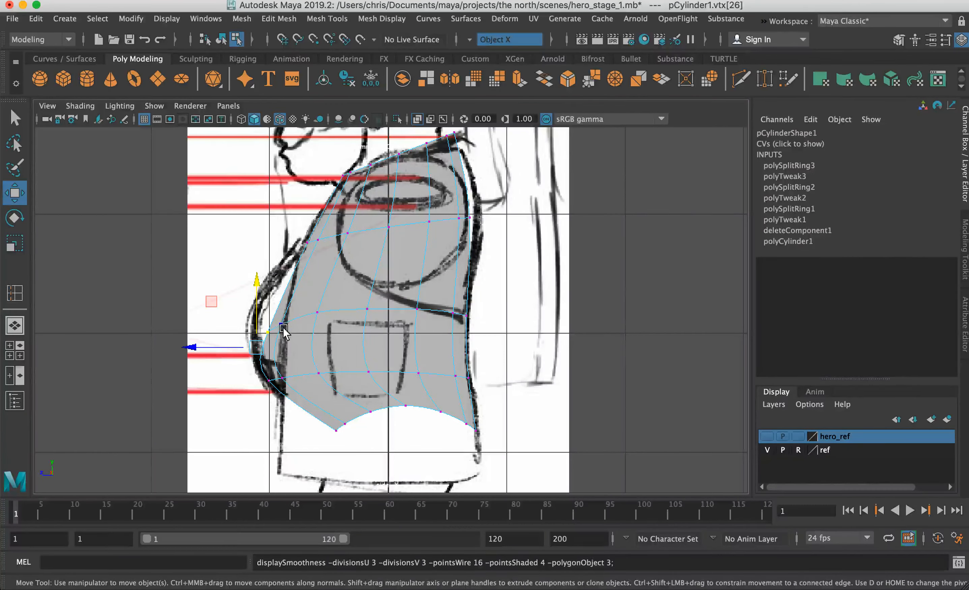
key("1")
key("space")
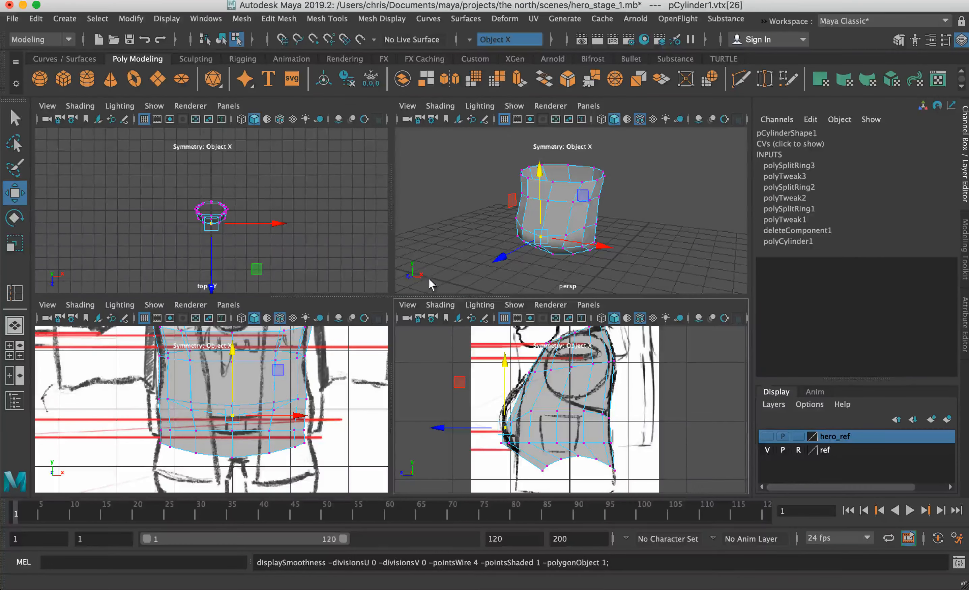
key("space")
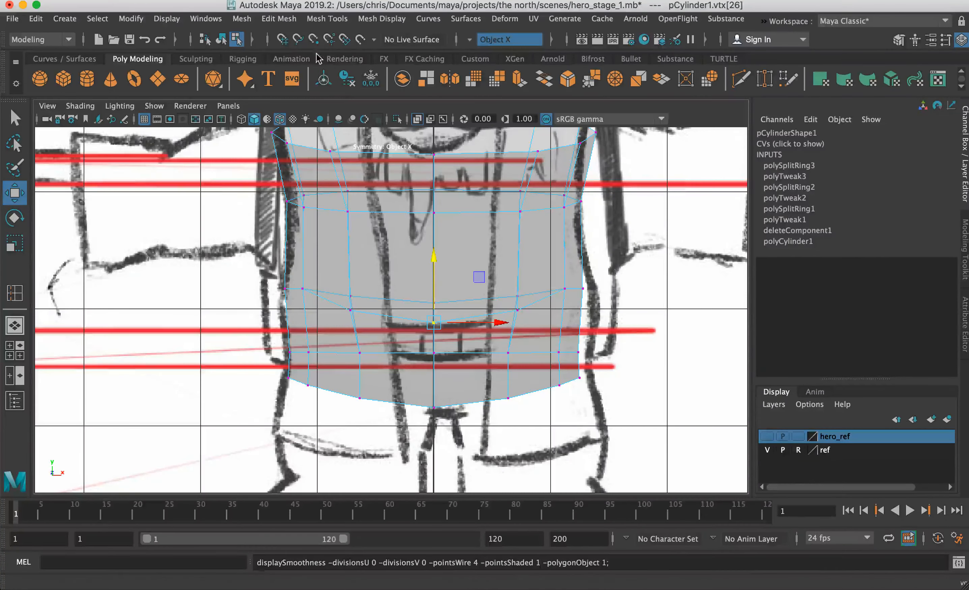
left_click(323, 19)
left_click(357, 120)
left_click_drag(349, 271, 349, 255)
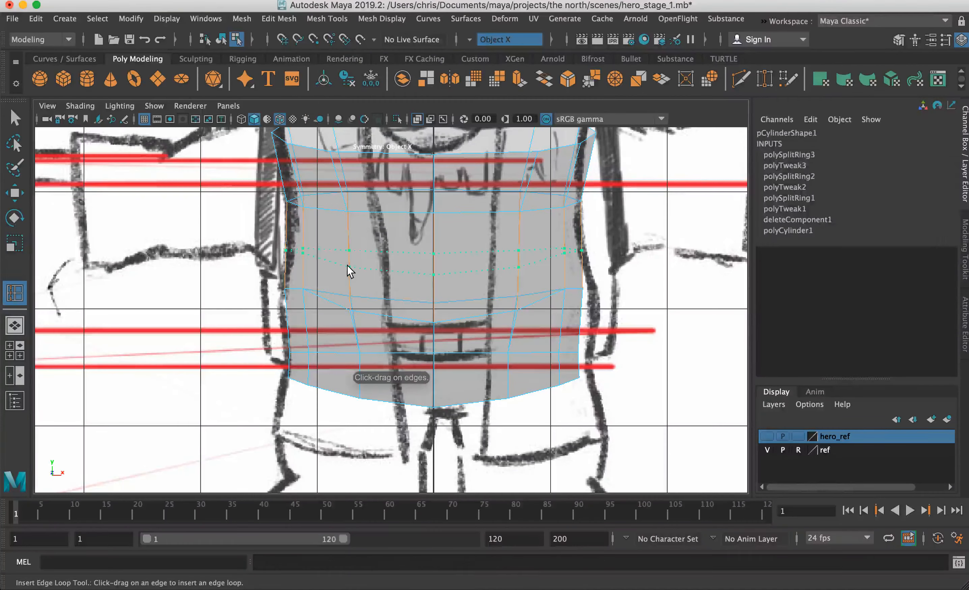
- Move the new loop's front vertices forward onto the belly outline of the side sketch and shift its neighbouring side vertex slightly forward
key("space")
key("space")
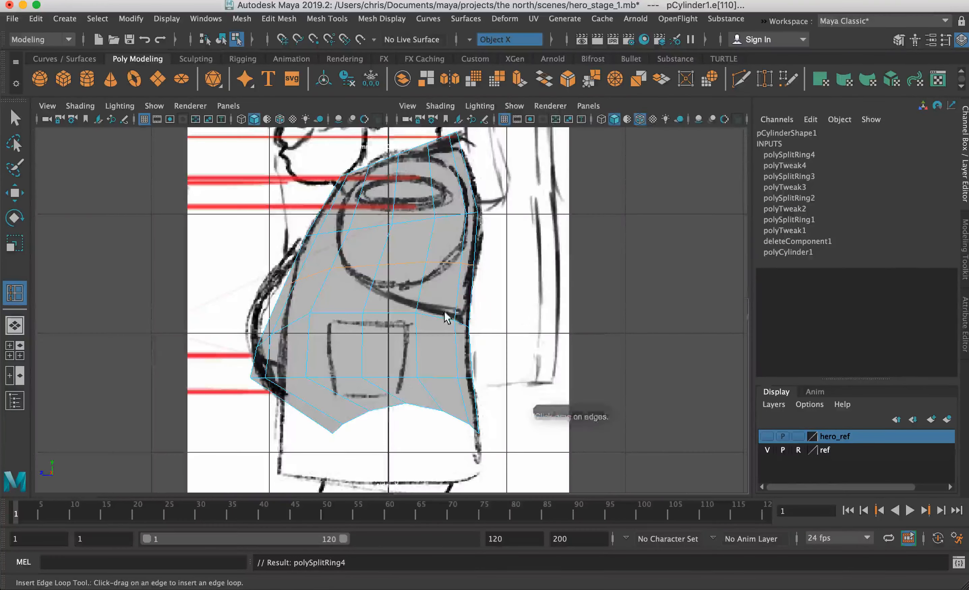
middle_click_drag(294, 277, 342, 278, "alt")
key("w")
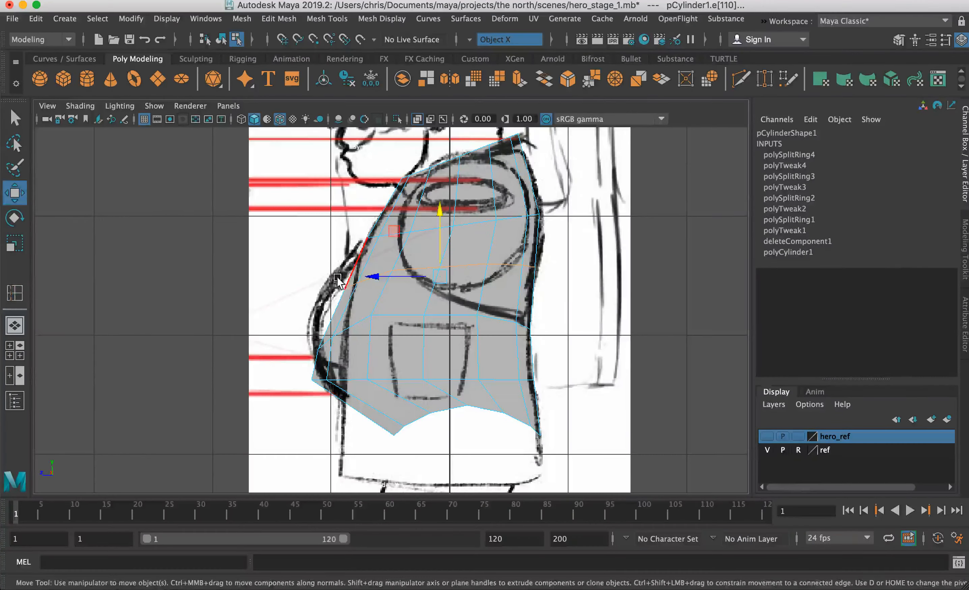
right_click_drag(355, 281, 284, 206)
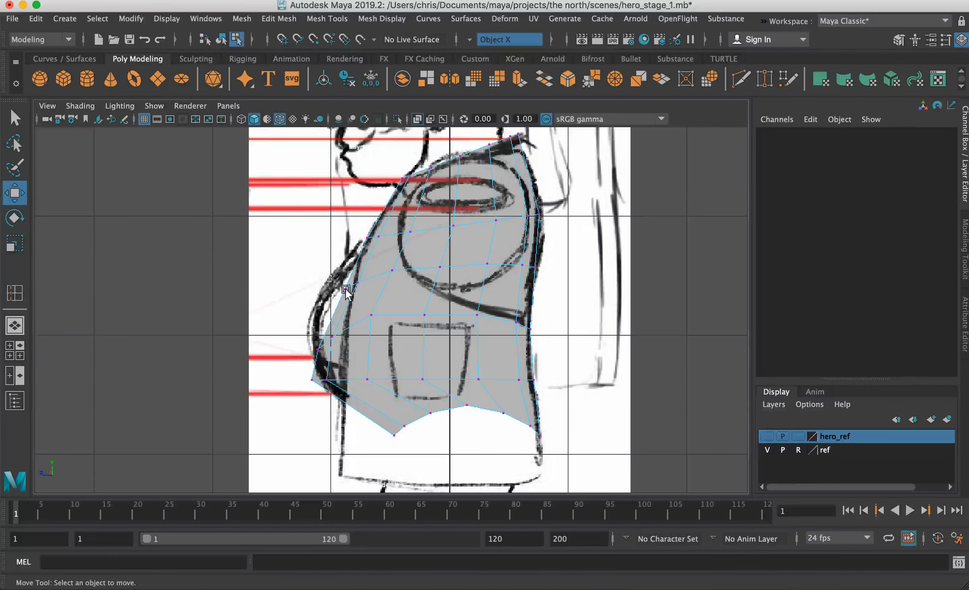
left_click(352, 292)
left_click_drag(352, 287, 337, 286)
left_click(392, 271)
left_click_drag(392, 271, 384, 271)
- Shift the lower loop's side vertices backward in the side view and nudge the belly loop's side vertices into an even flow
mouse_move(340, 306)
left_mouse_down()
mouse_move(333, 335)
mouse_move(313, 355)
mouse_move(315, 338)
mouse_move(335, 391)
mouse_move(331, 383)
mouse_move(440, 375)
mouse_move(501, 383)
left_mouse_up()
left_click(367, 379)
left_click(423, 379)
left_click(477, 379)
left_click(519, 379)
left_click(527, 379)
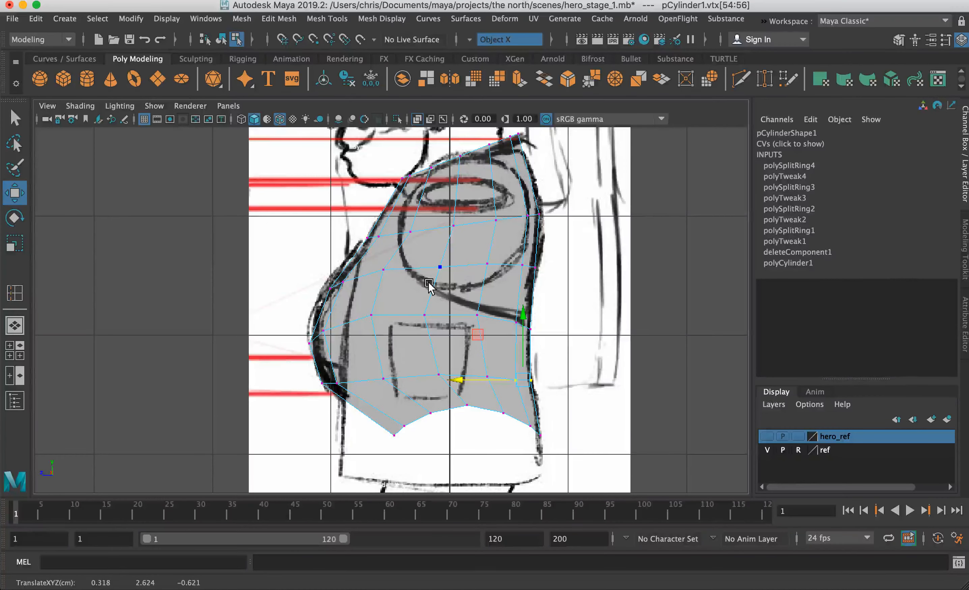
left_click(424, 314)
left_click(477, 315)
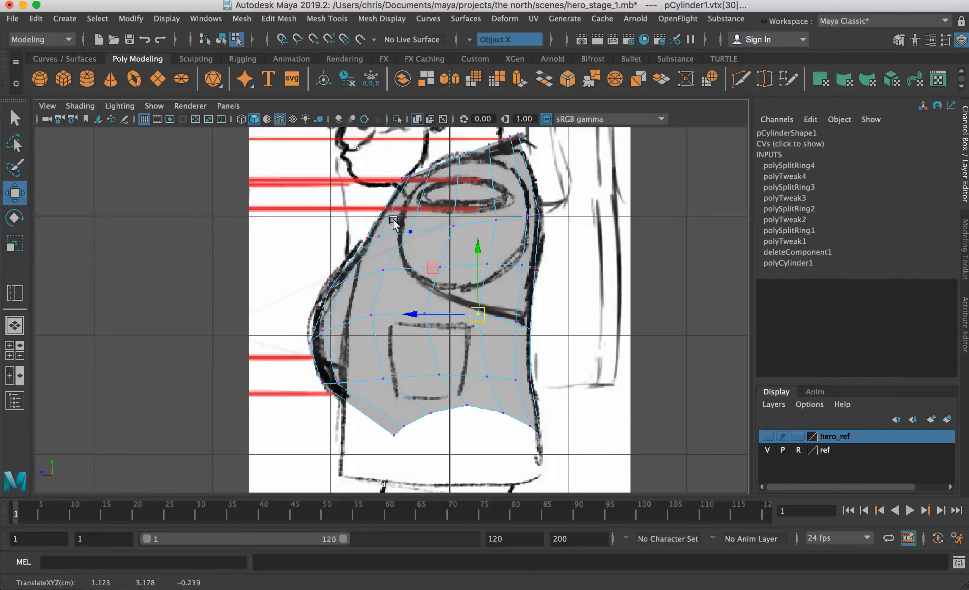
- Raise the chest loop's rear vertices and the rear side vertices of the loop below it in the side view
left_click_drag(358, 216, 517, 201)
left_click(453, 225)
left_click(456, 223)
left_click_drag(456, 224, 455, 219)
left_click_drag(503, 252, 478, 254)
left_click(488, 266)
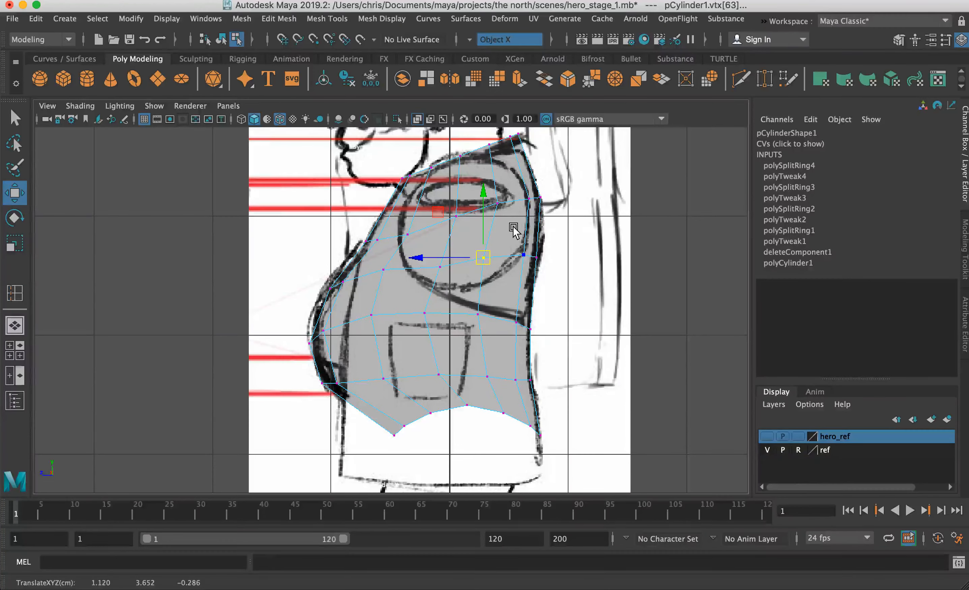
- Select the top border edge loop in the front view and narrow it to the sketched chest width
key("space")
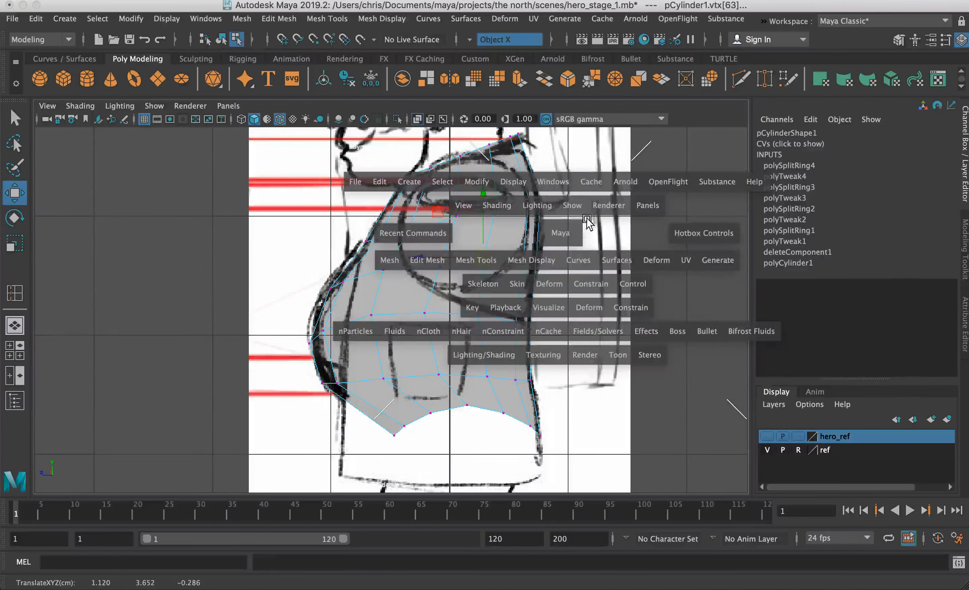
key("space")
left_click_drag(389, 301, 439, 303, "alt")
key("space")
key("space")
middle_click_drag(376, 176, 354, 283, "alt")
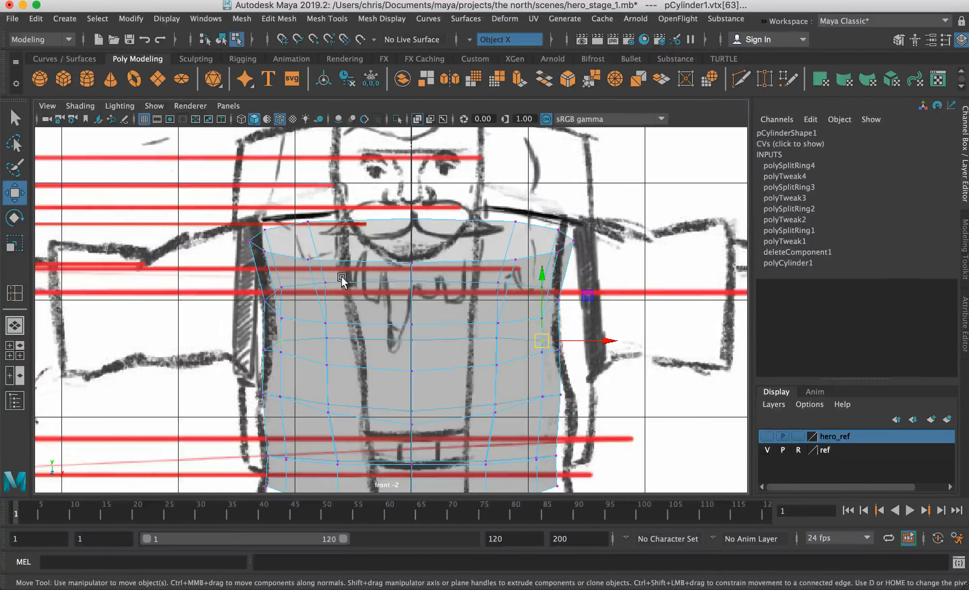
right_click_drag(256, 203, 270, 165)
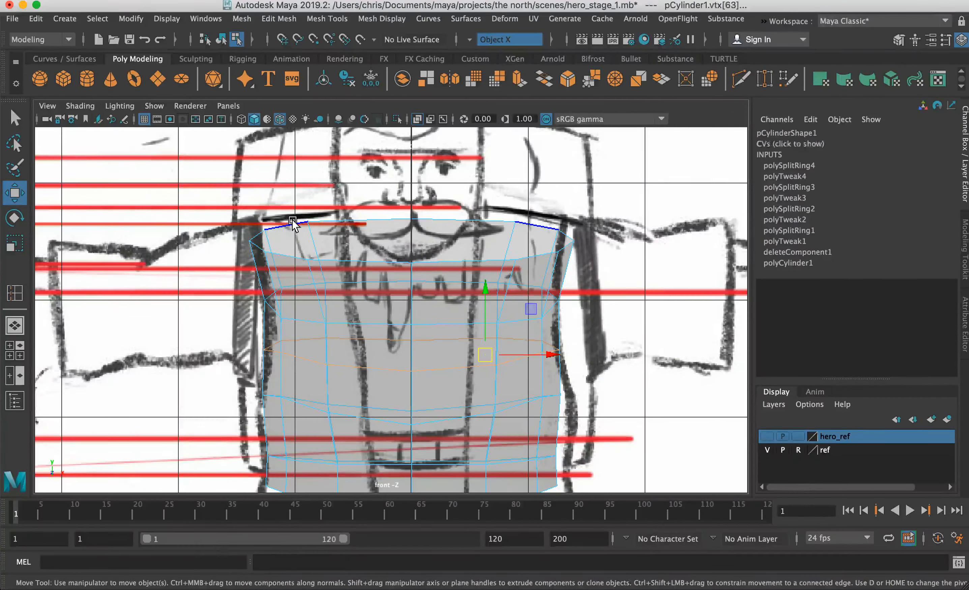
double_click(398, 241)
left_click_drag(398, 242, 410, 242)
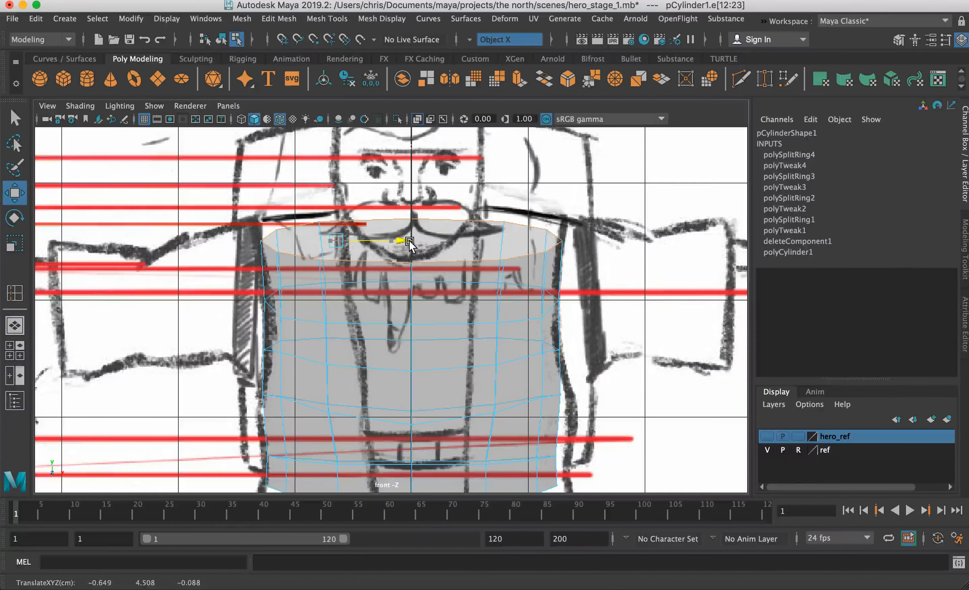
- Select the chest edge loop and nudge it slightly upward and sideways in the front view
double_click(302, 318)
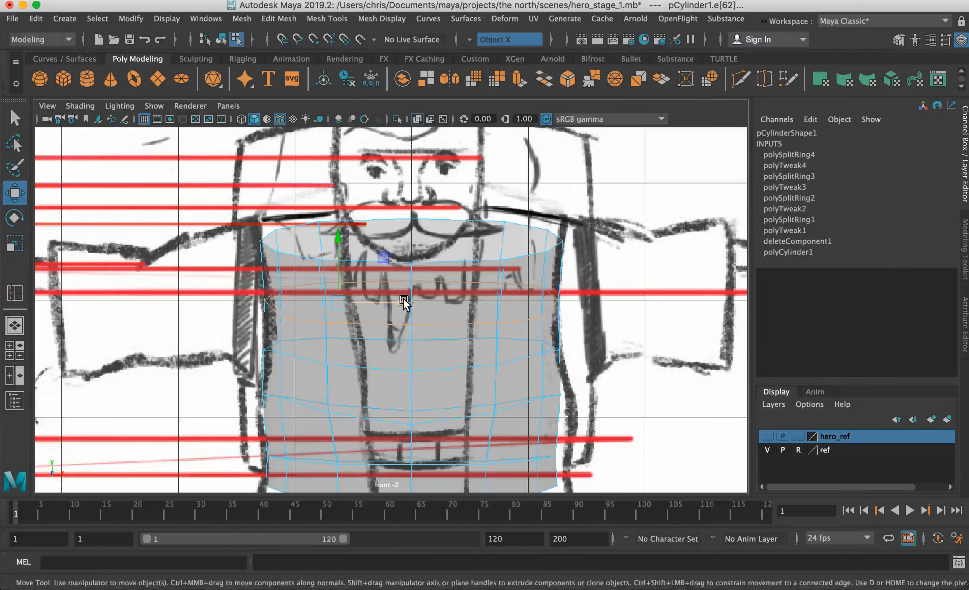
left_click_drag(347, 243, 341, 241)
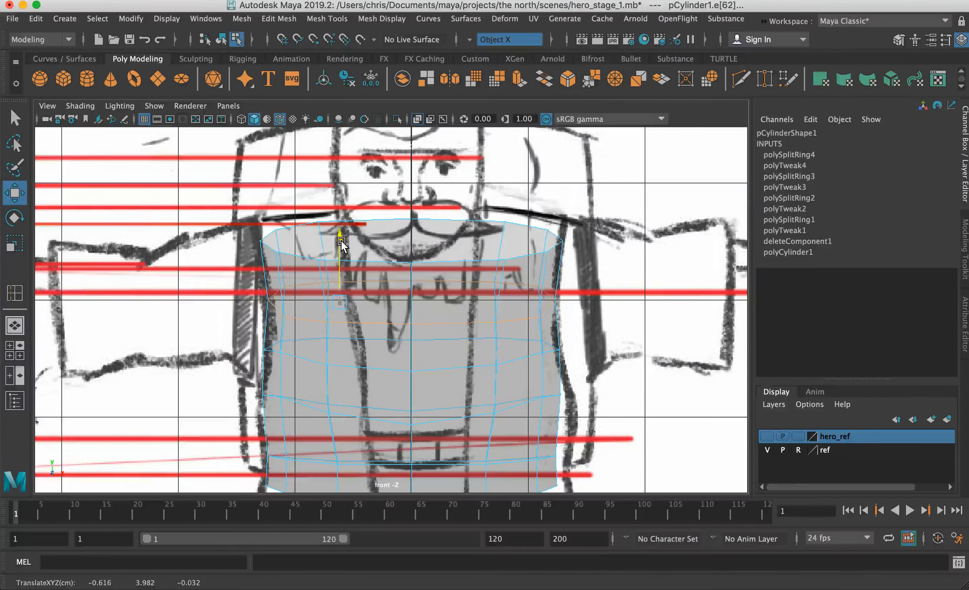
left_click_drag(397, 299, 401, 299)
- Examine the torso shape with the smooth mesh preview in the side and perspective views, ending in unsmoothed display
middle_click_drag(336, 396, 345, 311, "alt")
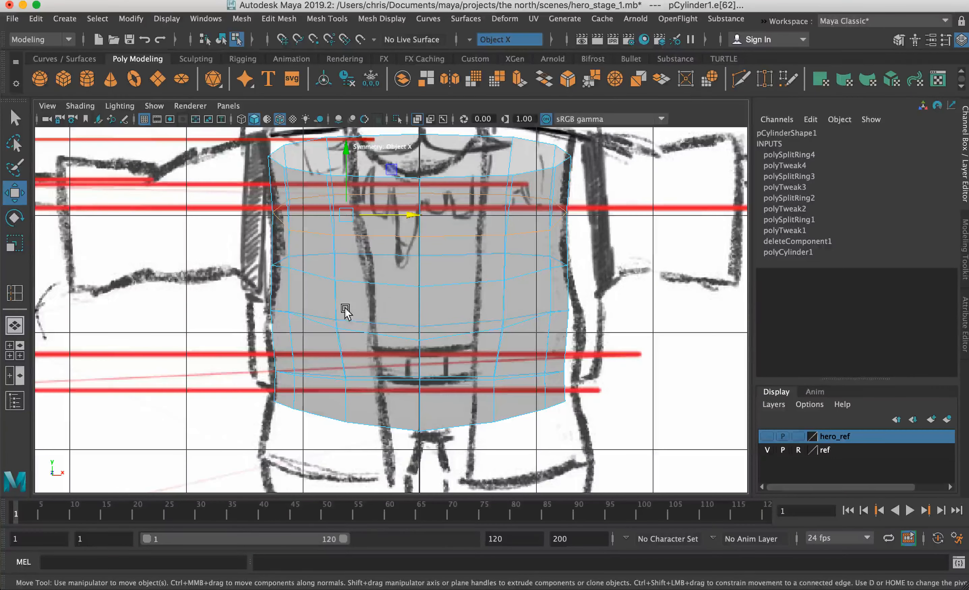
key("space")
key("space")
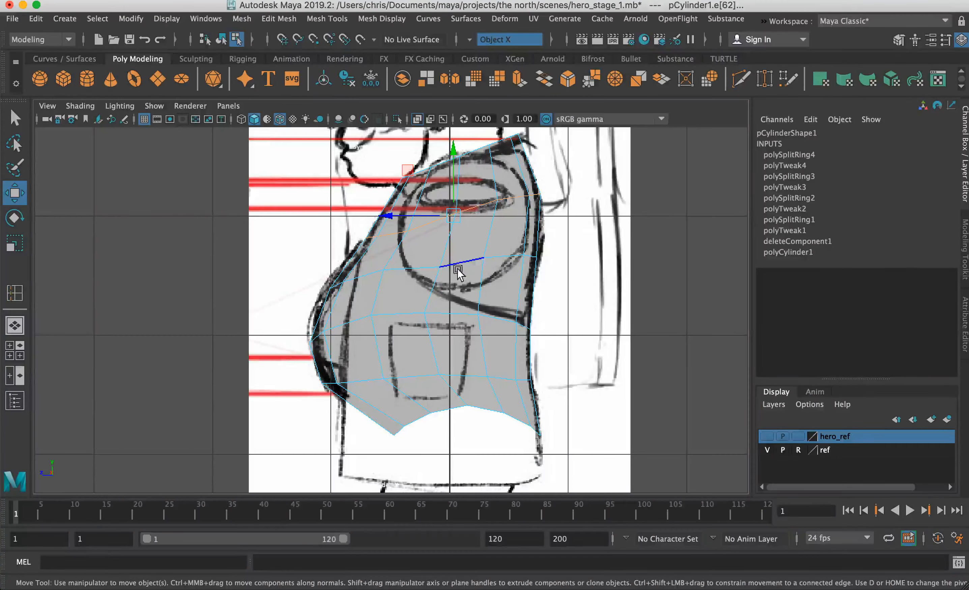
key("1")
key("3")
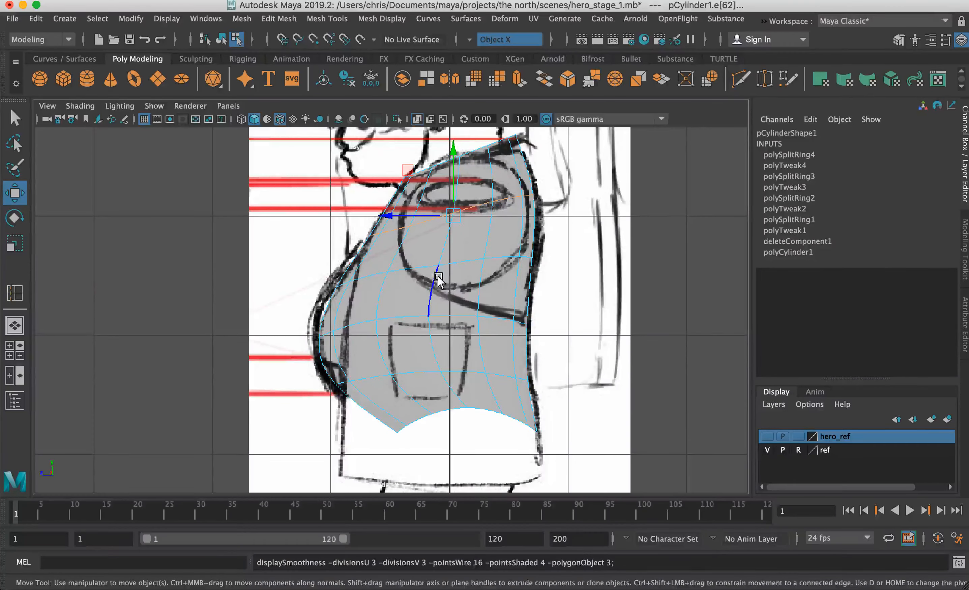
key("1")
key("space")
key("space")
left_click_drag(460, 260, 488, 311, "alt")
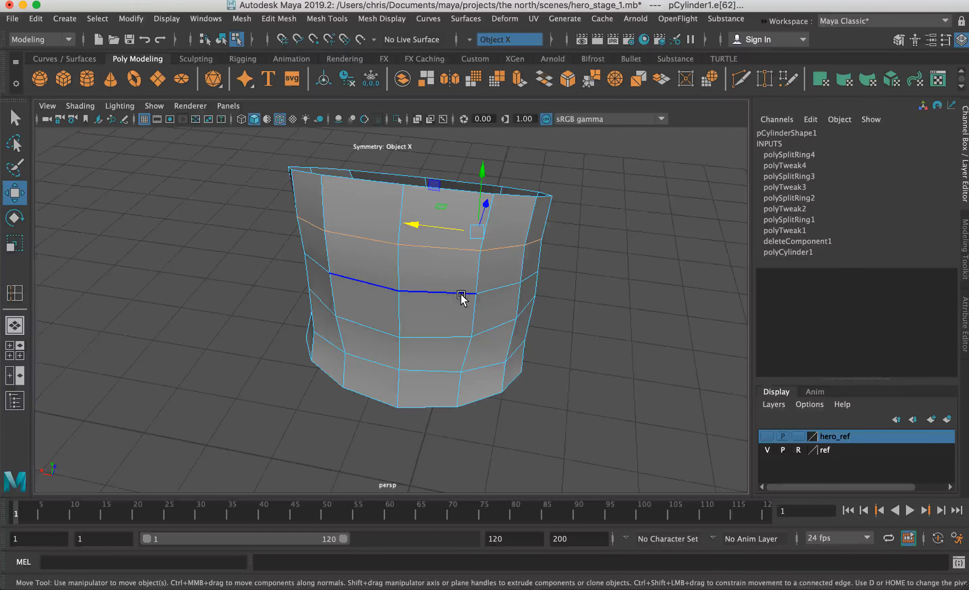
left_click_drag(457, 329, 422, 351, "alt")
key("3")
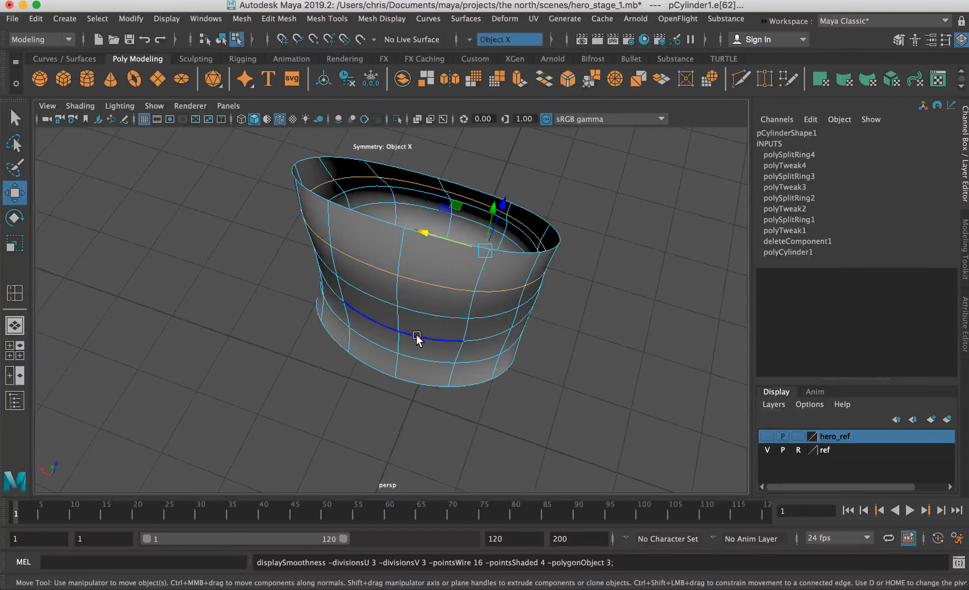
key("1")
- Select the vertical edges along the centre of the back and move them inward in the side view
left_click(398, 271)
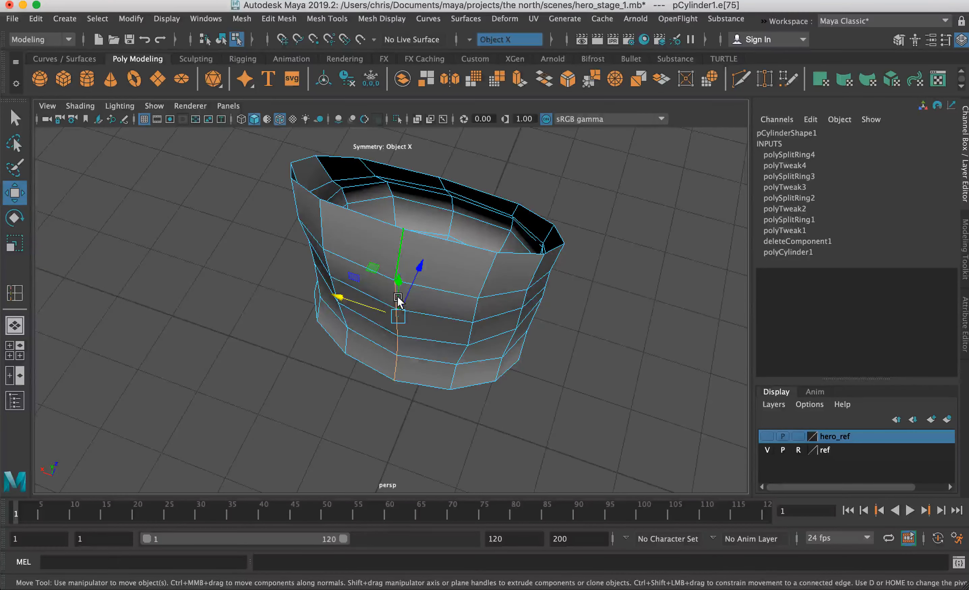
key("space")
key("space")
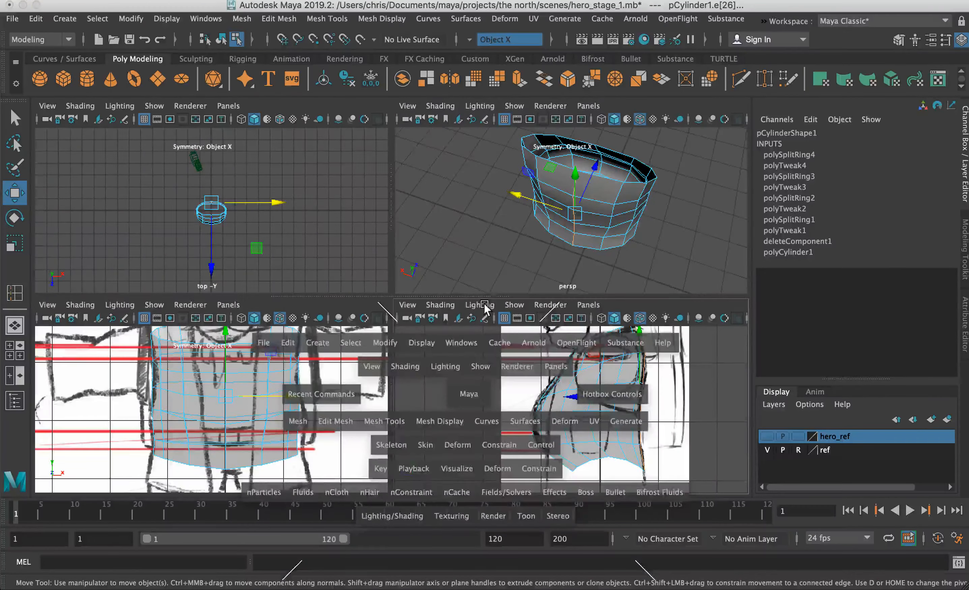
mouse_move(466, 285)
left_mouse_down()
mouse_move(527, 301)
mouse_move(522, 289)
mouse_move(460, 297)
left_mouse_up()
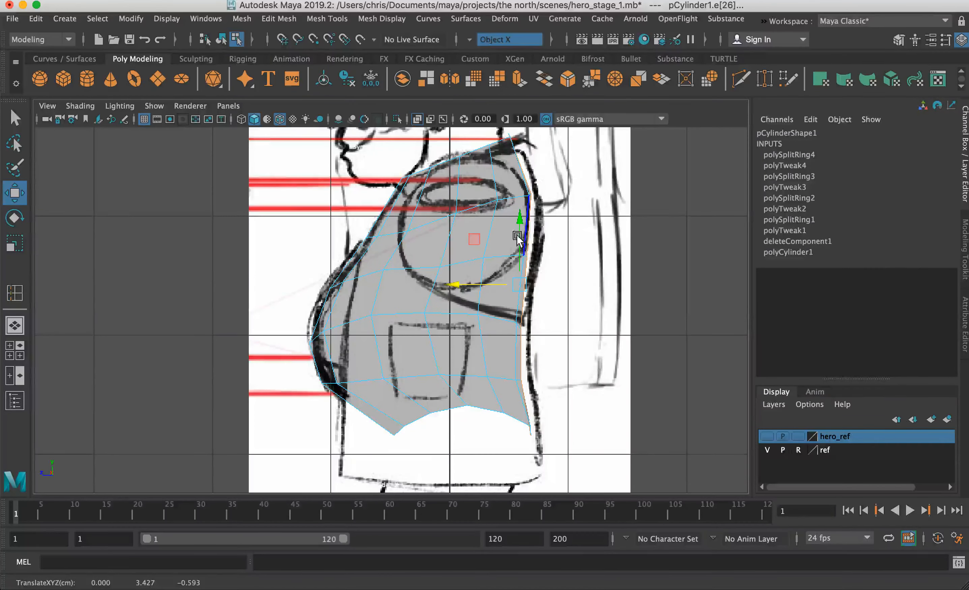
- Select the vertical back edges on either side of the spine and move them backward to the side sketch's back outline
key("space")
key("space")
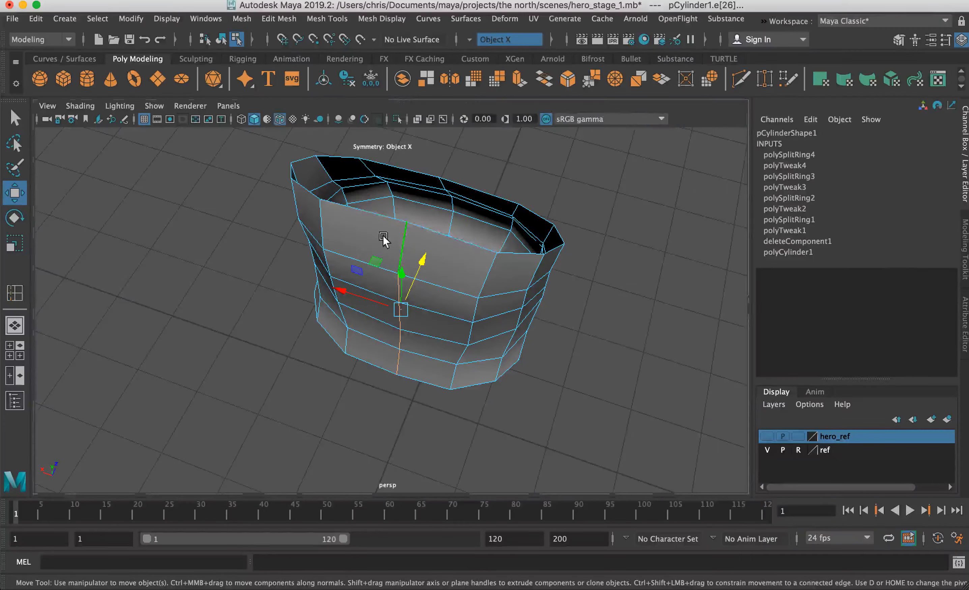
left_click(322, 223)
left_click_drag(322, 225, 324, 299, "alt")
left_click_drag(379, 352, 344, 350, "alt")
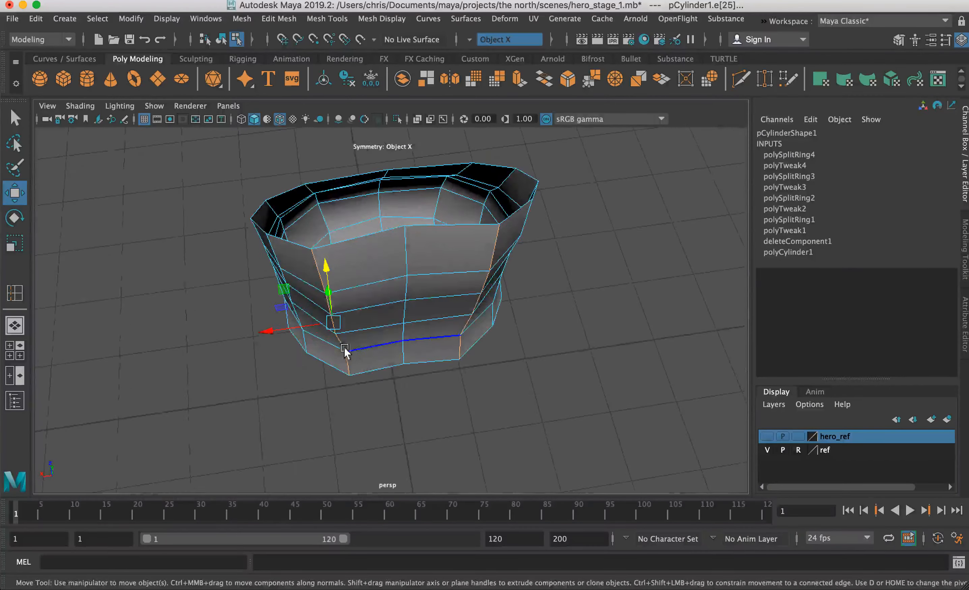
key("space")
key("space")
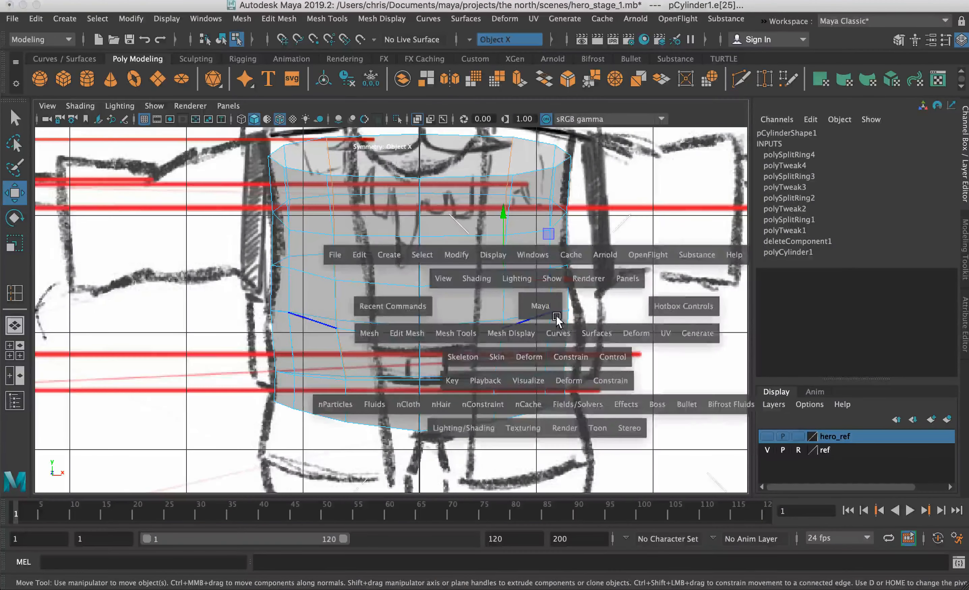
key("space")
scroll(437, 280, "up", 5)
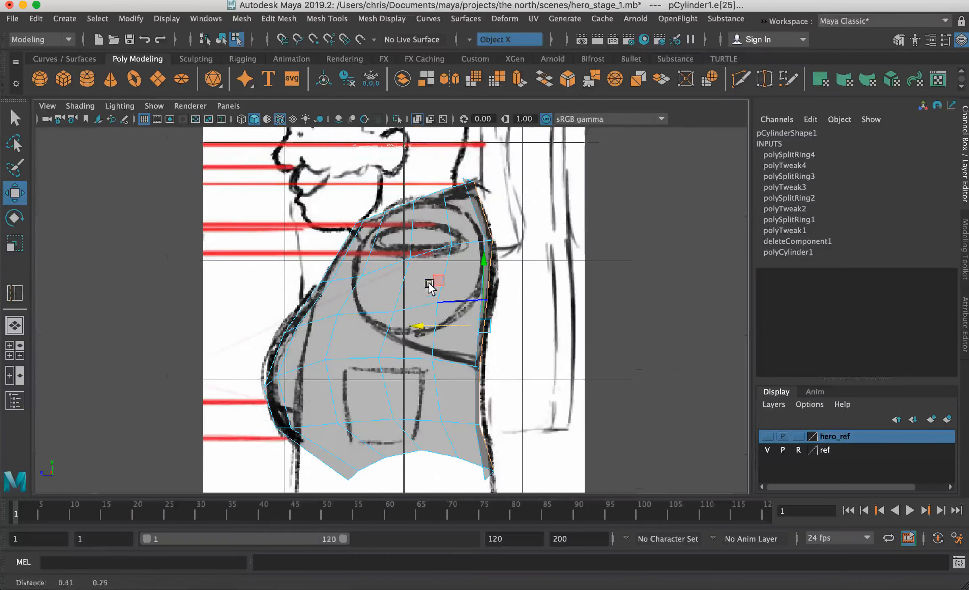
- Adjust the individual back vertices from the top edge downward in the side view to follow the sketched back
right_click(477, 162)
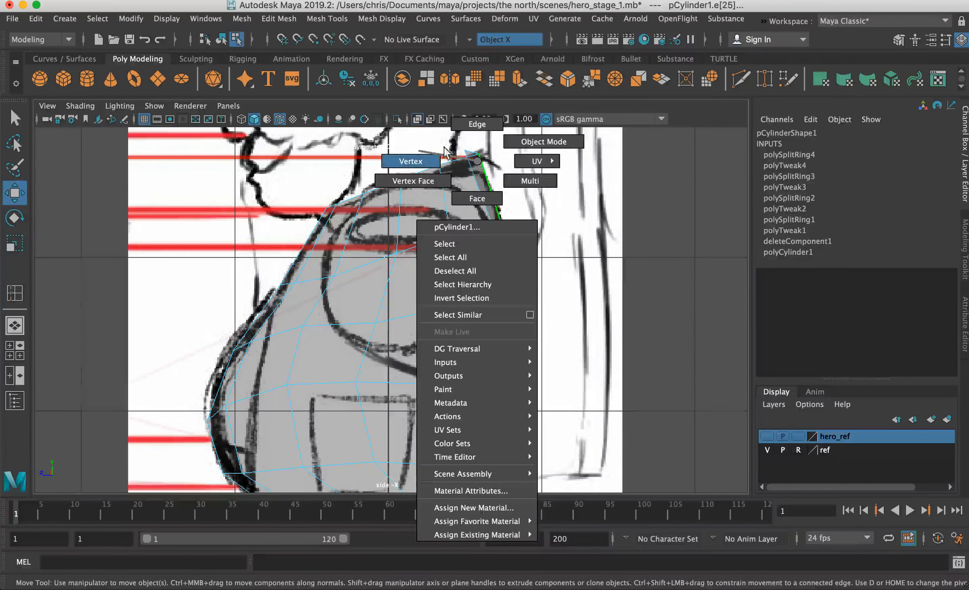
right_click_drag(447, 153, 444, 152)
left_click(465, 151)
middle_click_drag(472, 154, 436, 219, "alt")
left_click_drag(429, 215, 435, 221)
middle_click_drag(452, 453, 491, 303, "alt")
left_click_drag(472, 295, 471, 318)
left_click_drag(469, 379, 492, 386)
- Move the belly loop's front centre vertex to the sketched belly outline and the lower loop's front vertices inward and down
middle_click_drag(386, 313, 411, 376, "alt")
middle_click_drag(328, 329, 410, 225, "alt")
left_click_drag(293, 290, 313, 292)
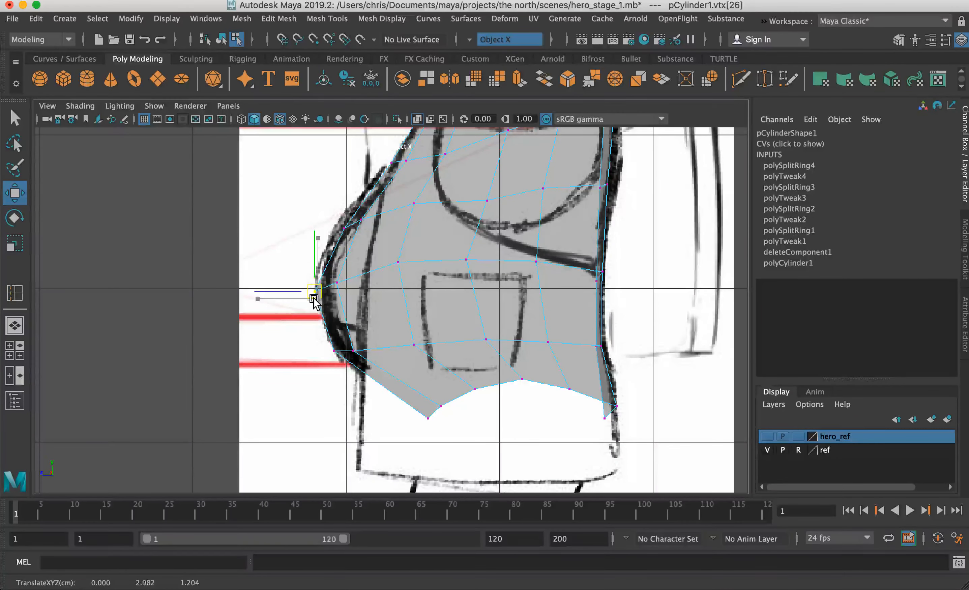
left_click_drag(322, 335, 348, 357)
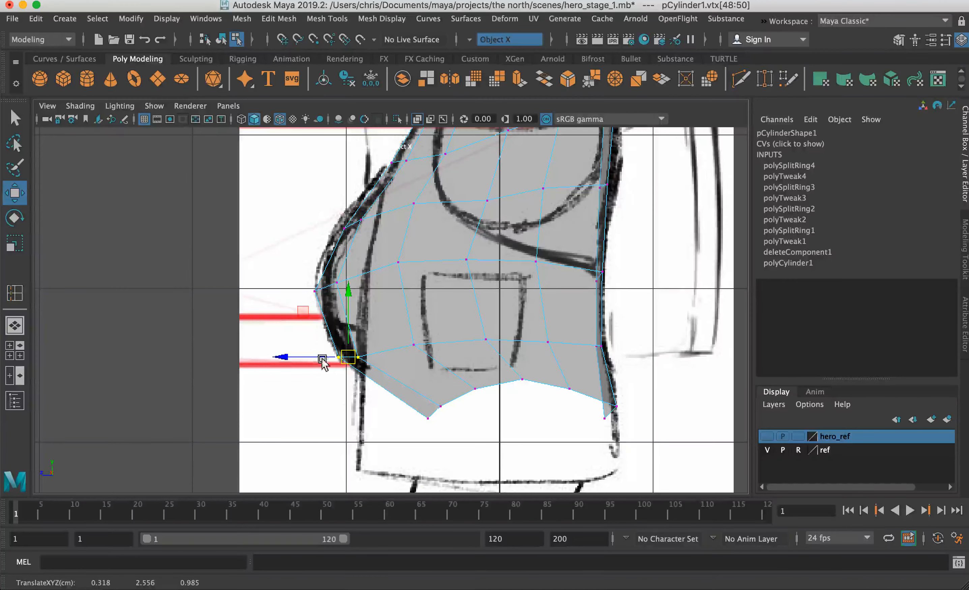
- Raise the lower loop's three side vertices in the side view so the loop arches toward the back
left_click(413, 346)
left_click_drag(414, 346, 413, 339)
left_click(486, 339)
left_click_drag(486, 339, 488, 328)
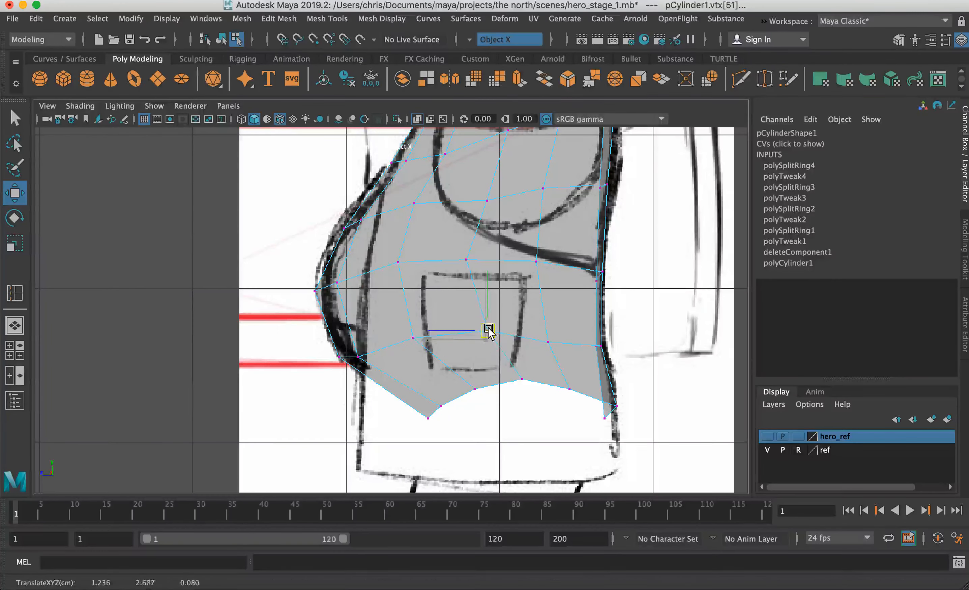
left_click(547, 341)
left_click_drag(553, 332, 575, 312)
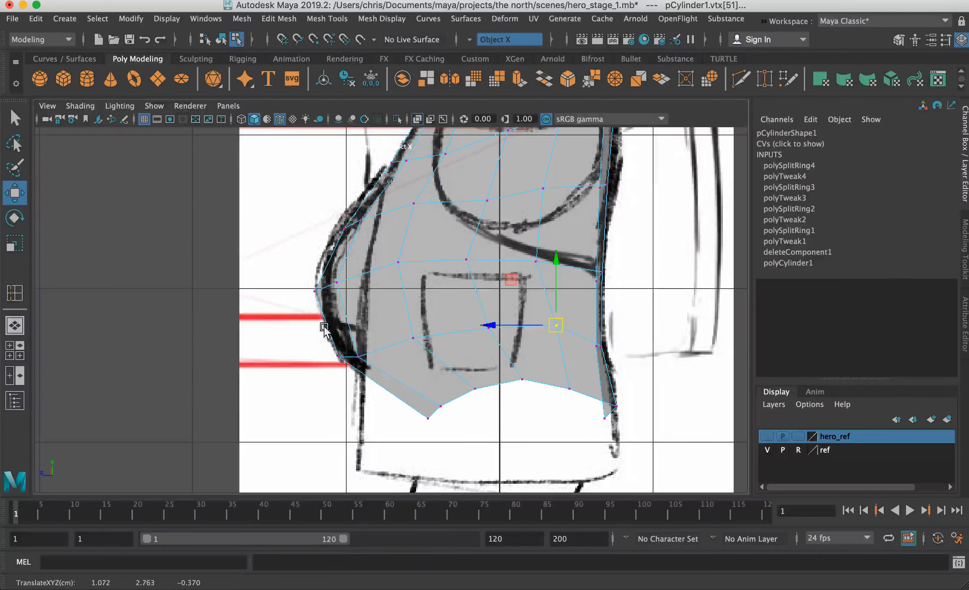
- Move the bottom edge's middle and front vertices forward and slightly down in the side view
left_click(522, 380)
left_click_drag(522, 380, 422, 429)
left_click(475, 388)
left_click(440, 405)
left_click(426, 418)
left_click(458, 413)
- Nudge individual side vertices of the lower, belly and chest loops in the side view to even out the vertical edge flow
left_click(413, 338)
left_click_drag(417, 342, 420, 344)
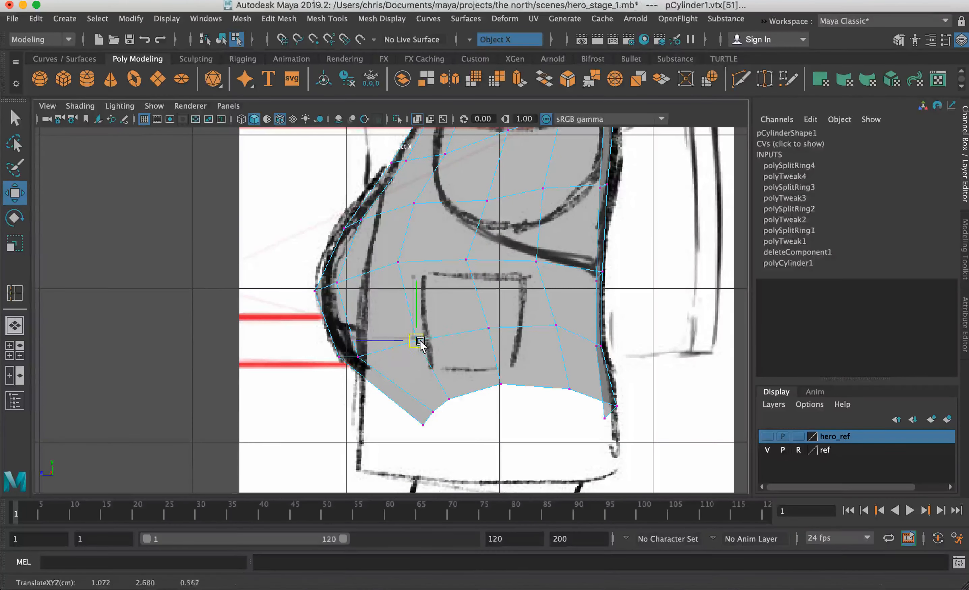
left_click(488, 328)
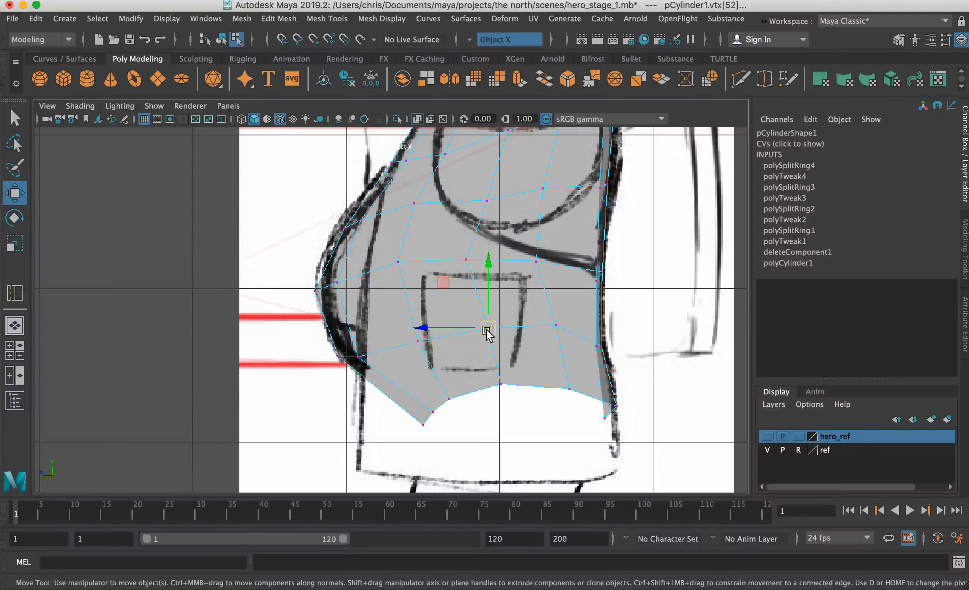
left_click(471, 262)
left_click_drag(470, 262, 475, 261)
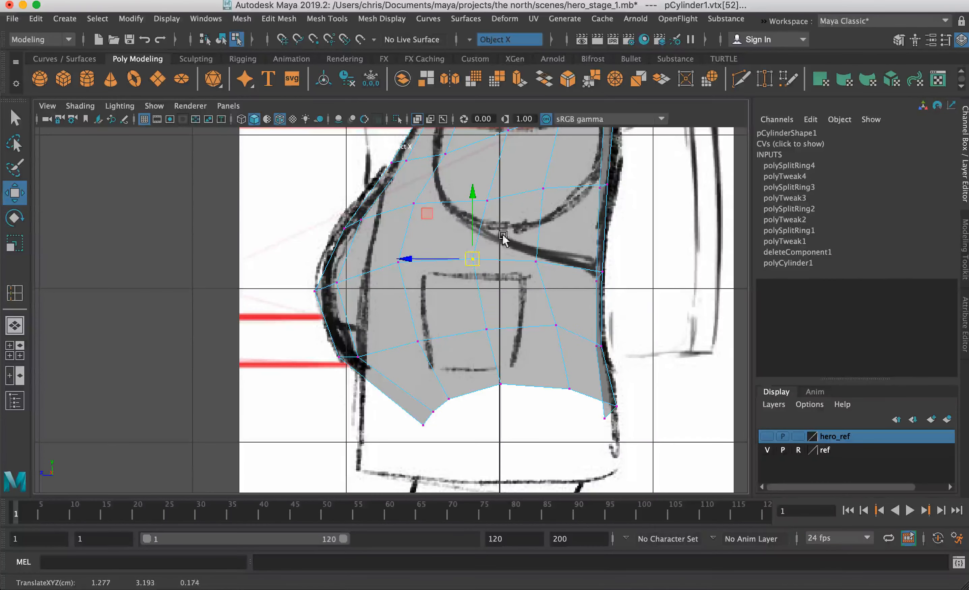
left_click(489, 204)
left_click_drag(489, 204, 485, 199)
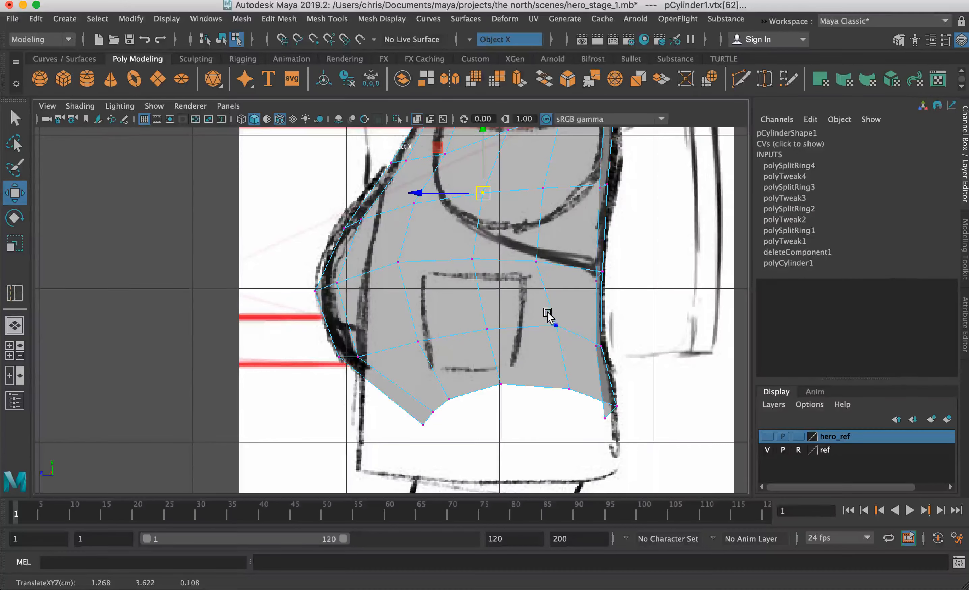
left_click(554, 325)
- Examine the torso's overall form from several angles in the perspective view, both faceted and with the smooth mesh preview
key("space")
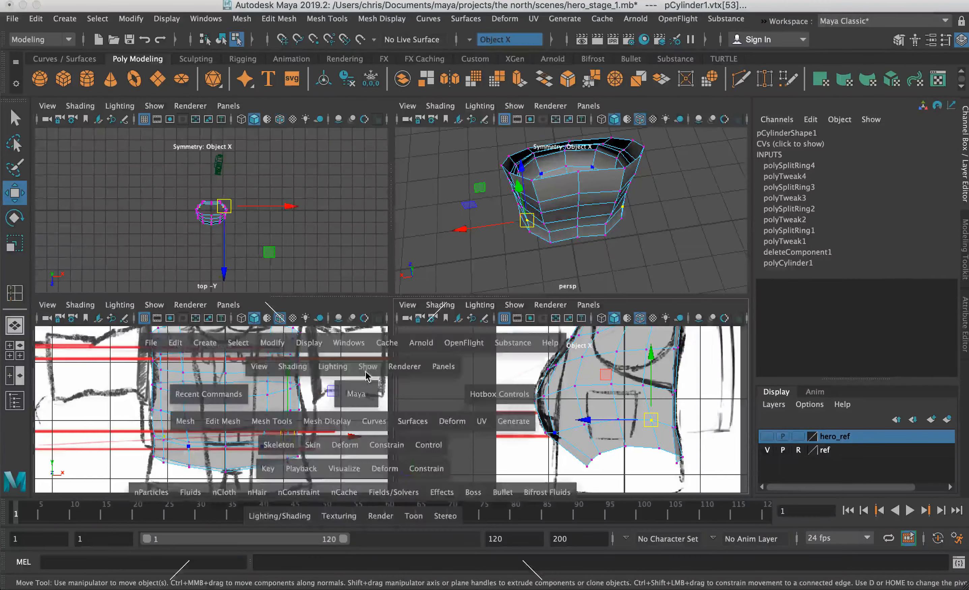
key("space")
key("space")
key("space")
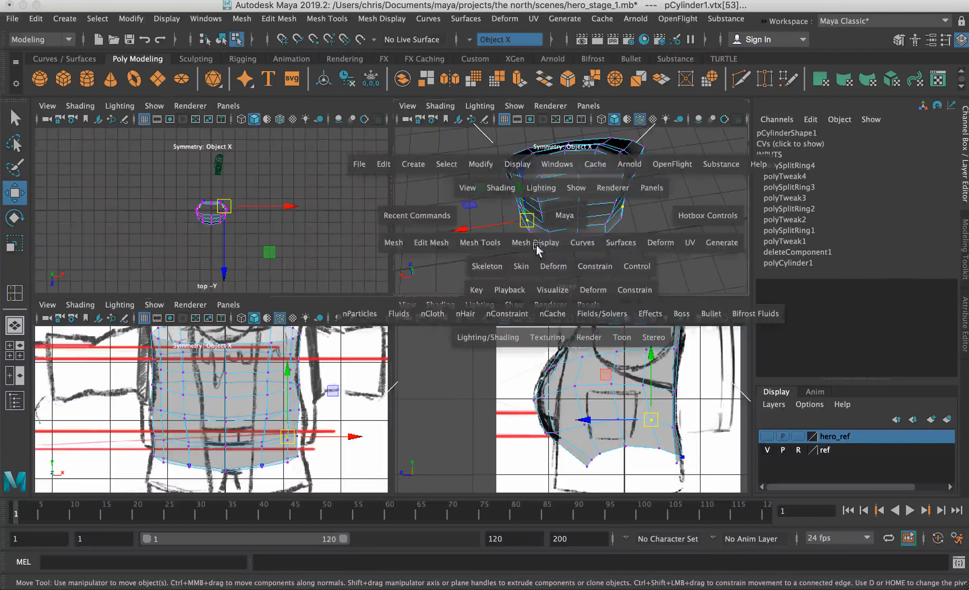
left_click_drag(426, 261, 363, 262, "alt")
key("3")
key("1")
left_click_drag(460, 199, 260, 310, "alt")
key("space")
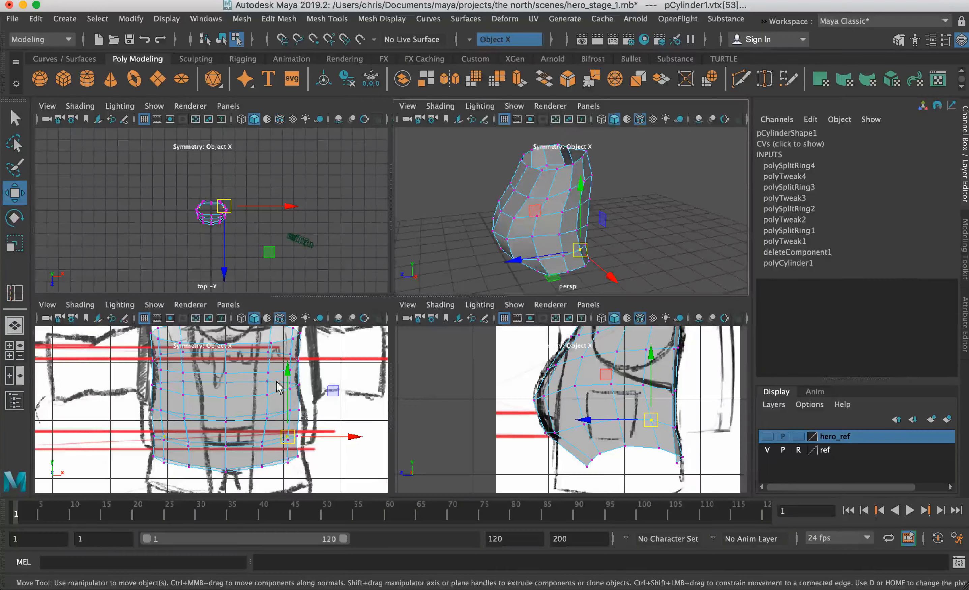
key("space")
key("space")
key("space")
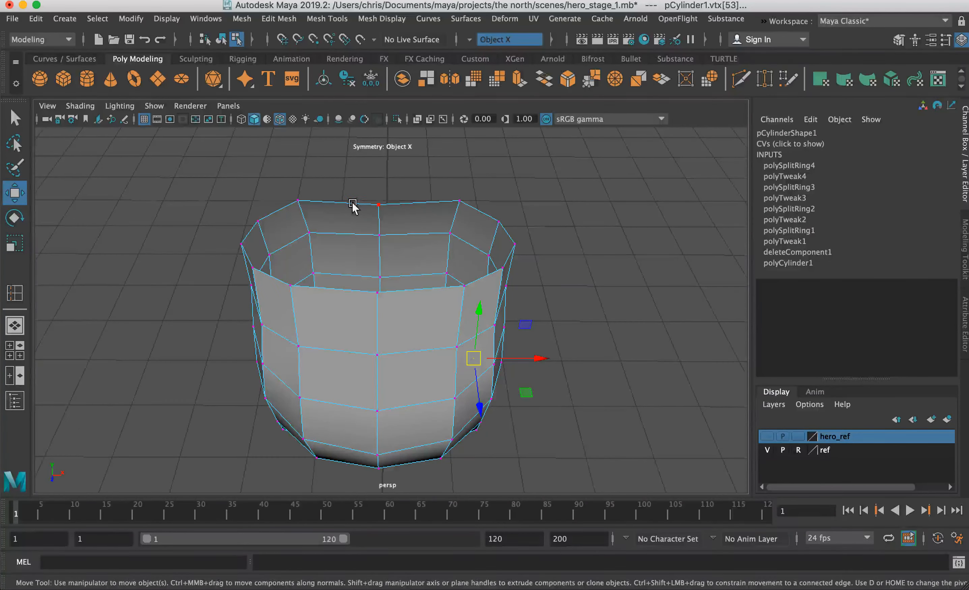
- Try to bridge the middle back and front edges of the torso's top opening and preview the result smoothed
right_click(351, 205)
left_click(345, 202)
left_click(346, 291, "shift")
left_click(357, 203)
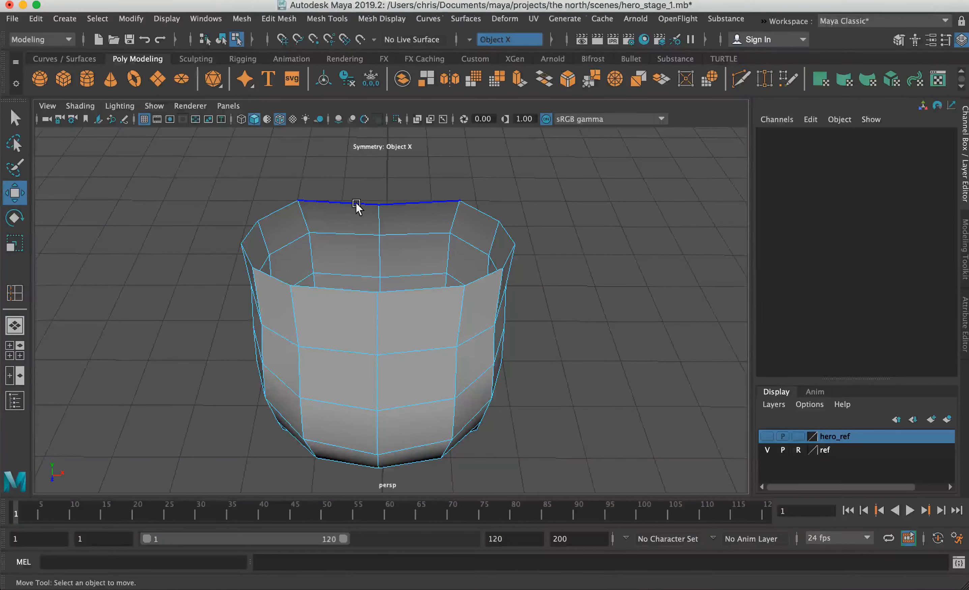
left_click(355, 290, "shift")
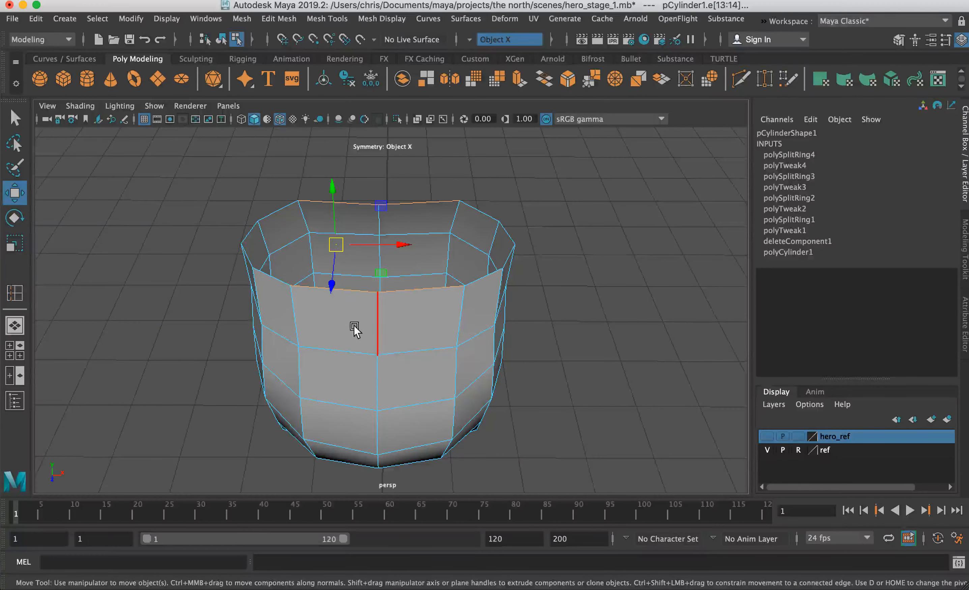
left_click(280, 18)
left_click(293, 78)
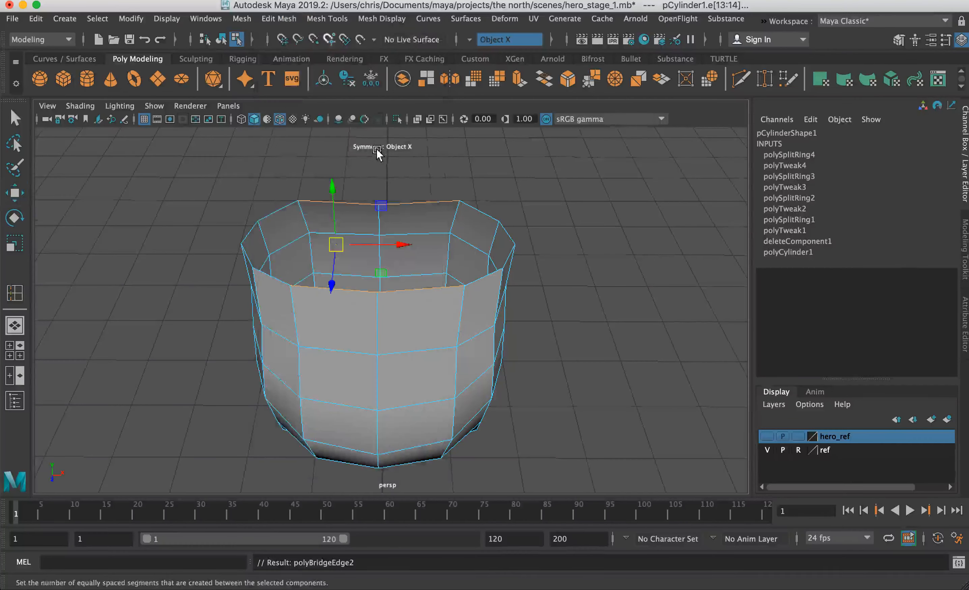
key("3")
key("1")
key("z")
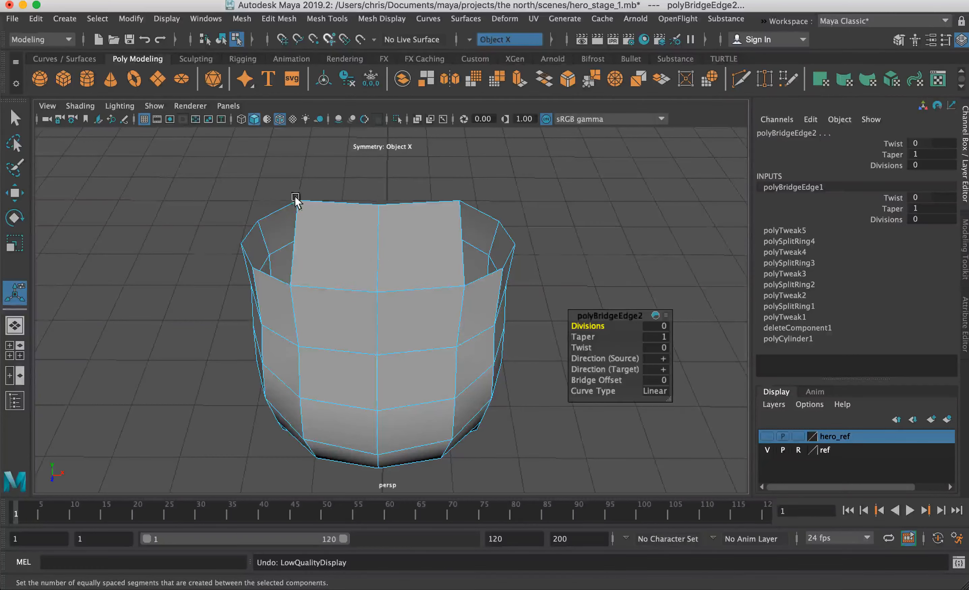
- Try to bridge the mirrored back corner edges of the top opening, check the smoothed result and undo the bridge
left_click(279, 213)
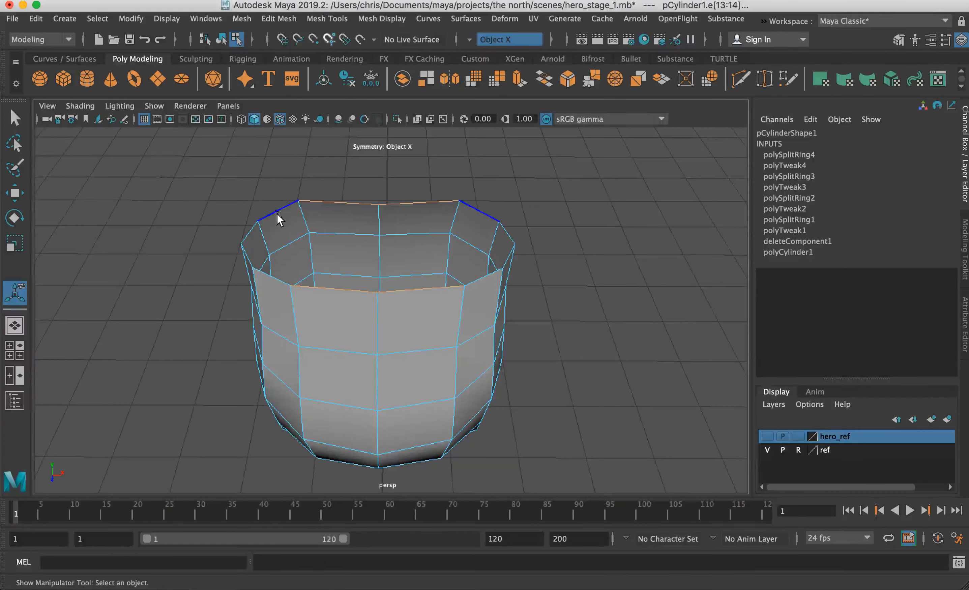
right_click_drag(485, 217, 484, 210, "shift")
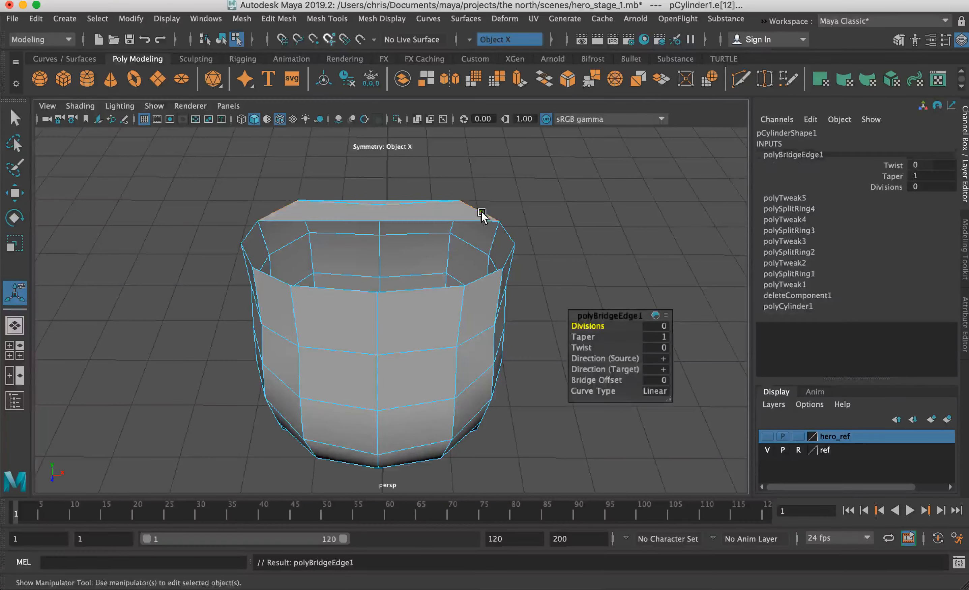
key("3")
left_click_drag(352, 247, 329, 264, "alt")
key("ctrl+z")
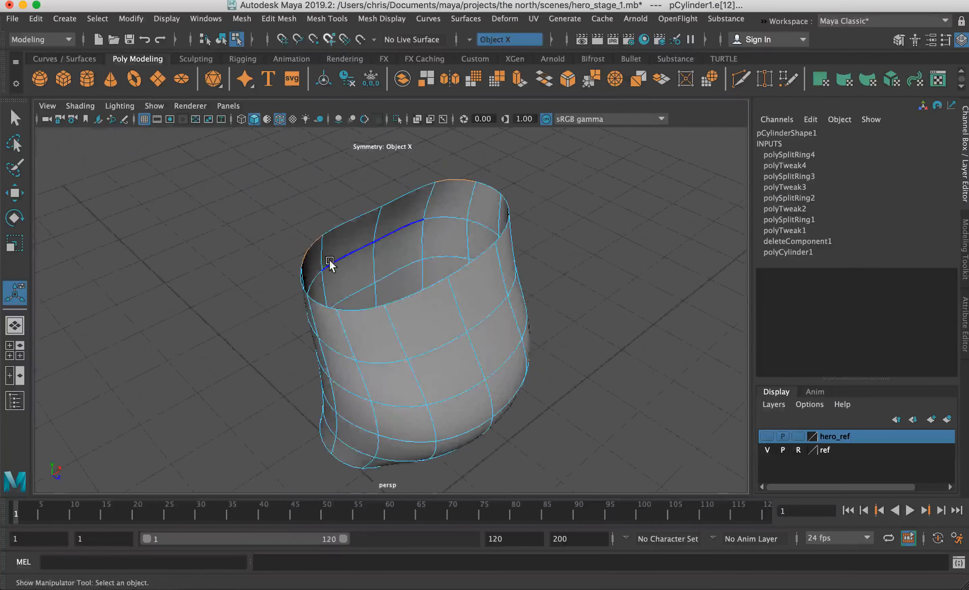
- Try again to bridge the back corner edges across the top opening from the faceted view, and undo it
key("1")
left_click(411, 293)
left_click_drag(349, 219, 349, 249, "alt")
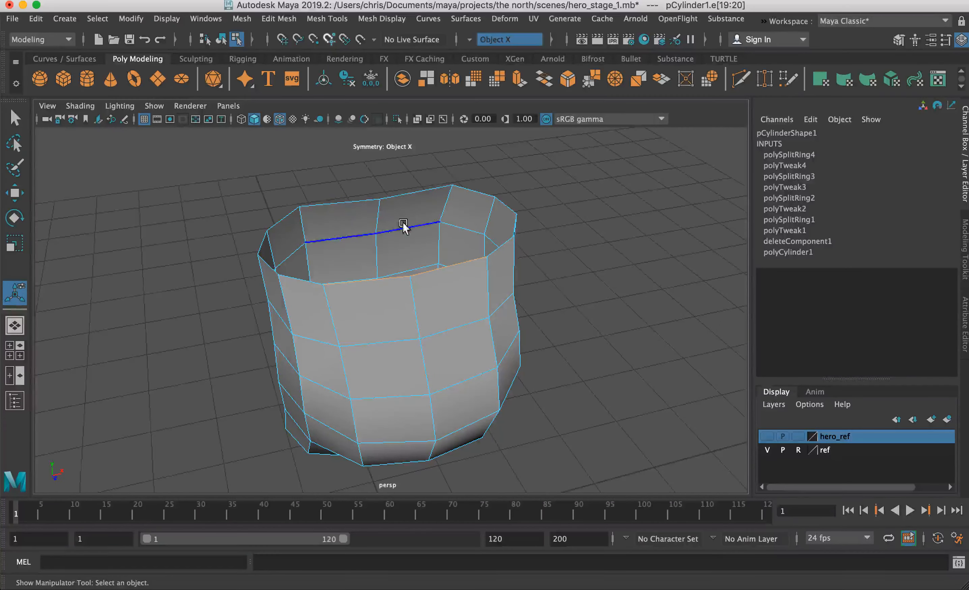
left_click(349, 201)
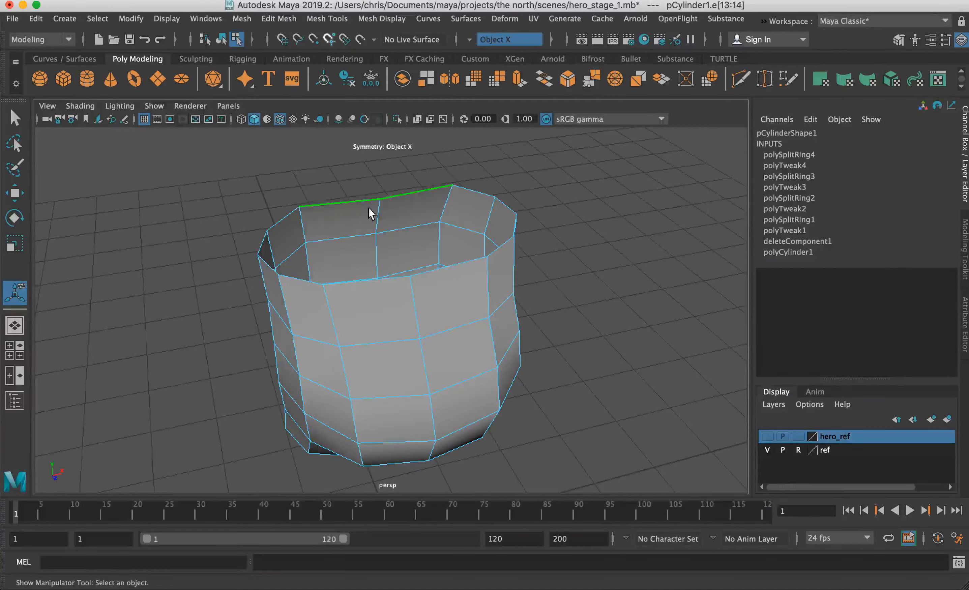
left_click(280, 222)
left_click(470, 209)
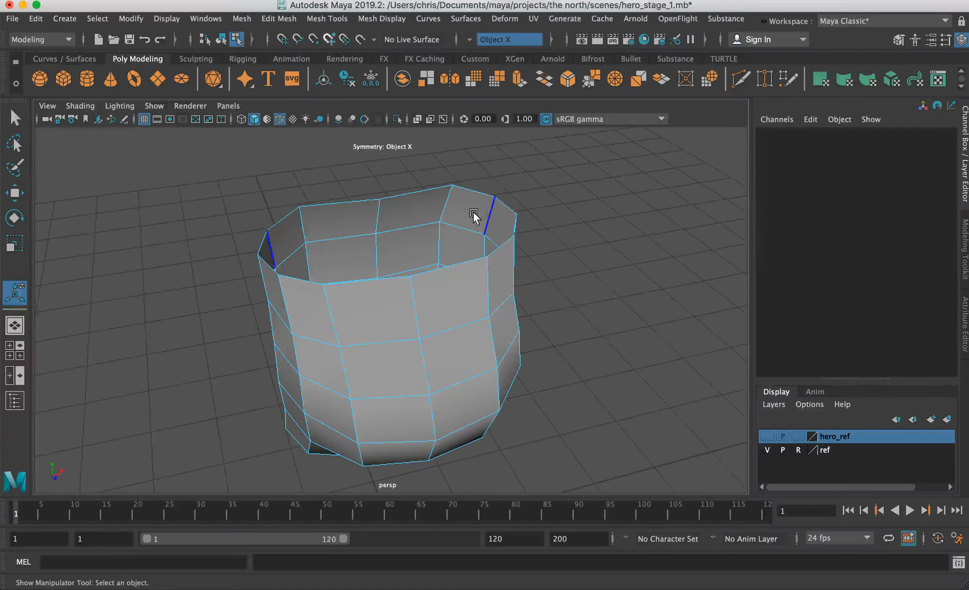
left_click(475, 191)
key("g")
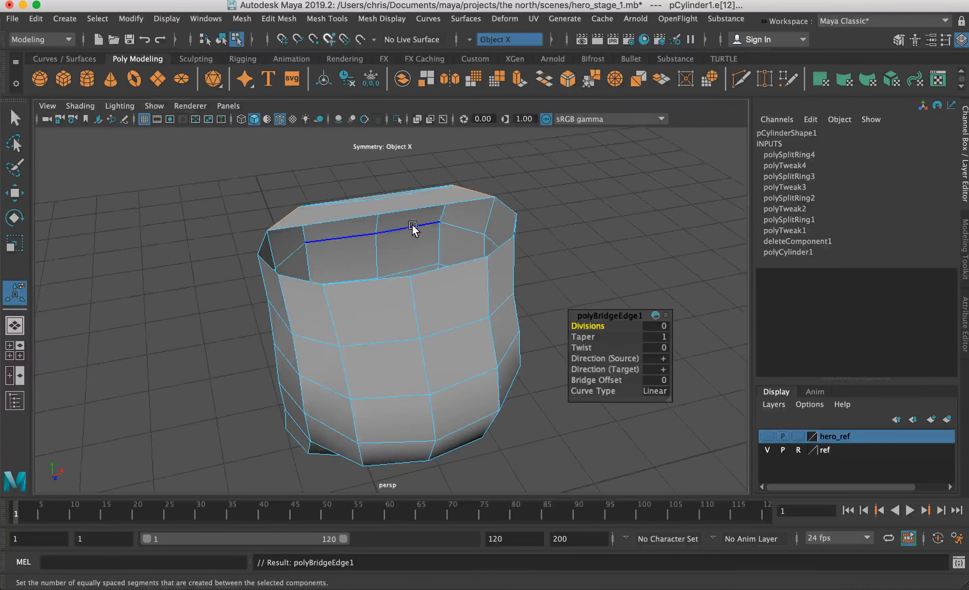
key("ctrl+z")
- Bridge the middle back edges of the top opening to the middle front edges, and the back corner edges to the front corner edges
left_click(394, 277, "shift")
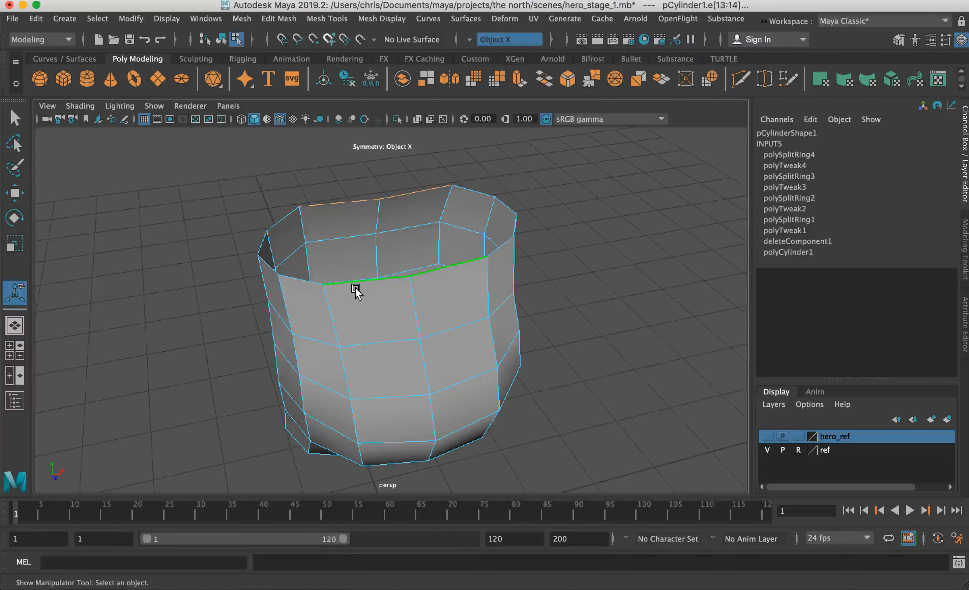
key("g")
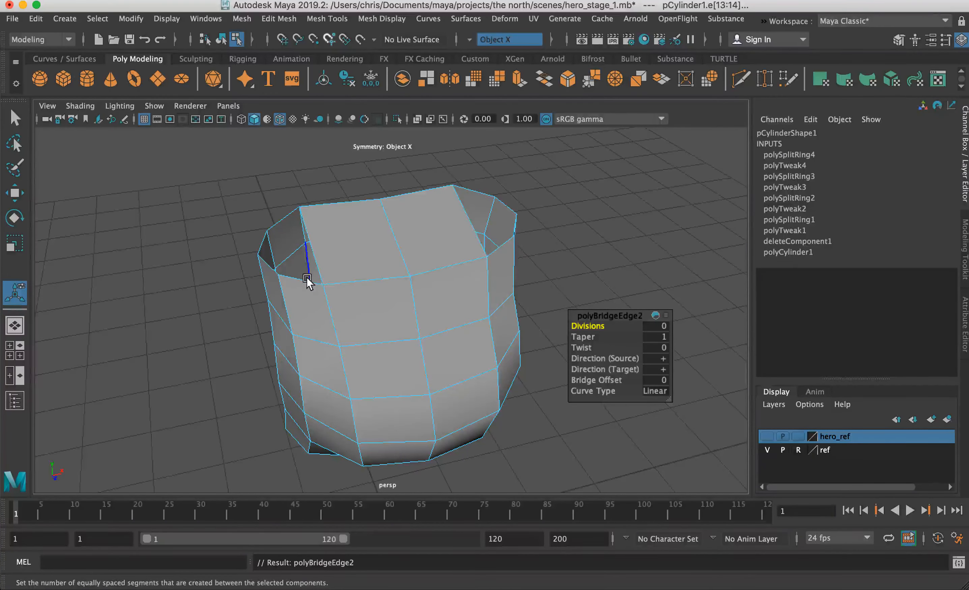
left_click(303, 279)
left_click(281, 222, "shift")
key("g")
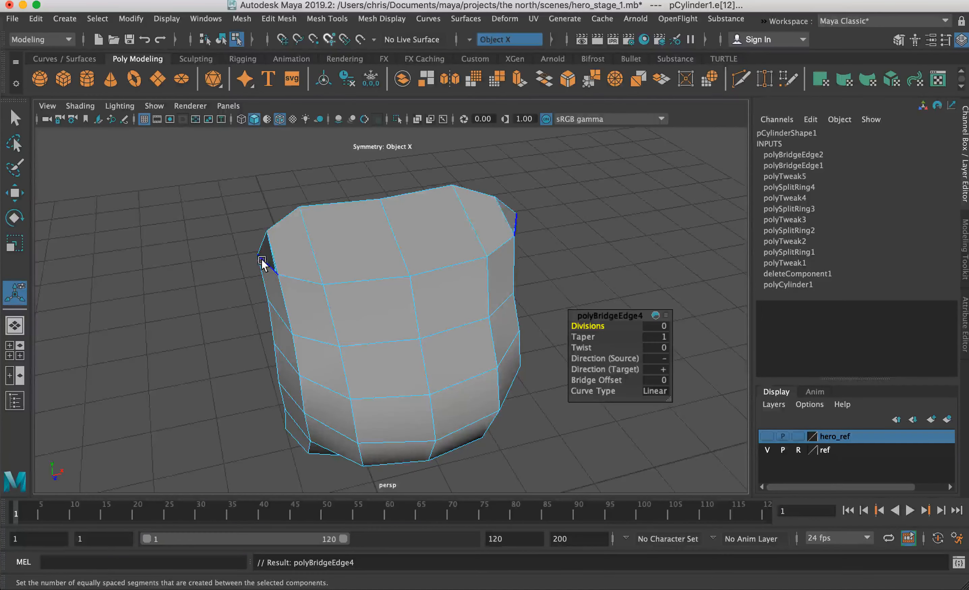
- Try to bridge the edges around the remaining triangular side holes, preview the result smoothed and undo the bridge
left_click_drag(251, 244, 302, 270, "alt")
right_click_drag(302, 270, 434, 274, "alt")
left_click(268, 281)
left_click(243, 253, "shift")
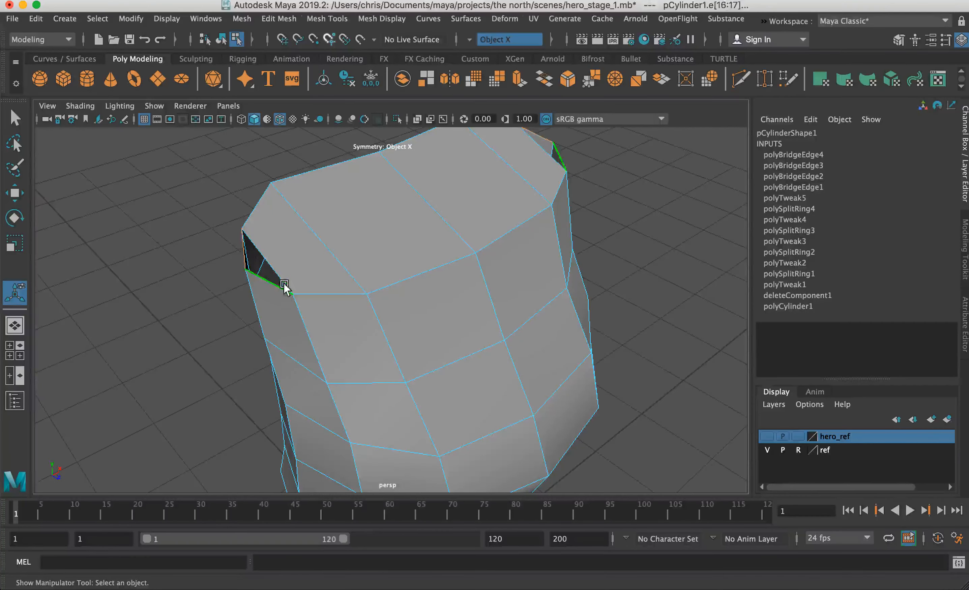
key("g")
key("3")
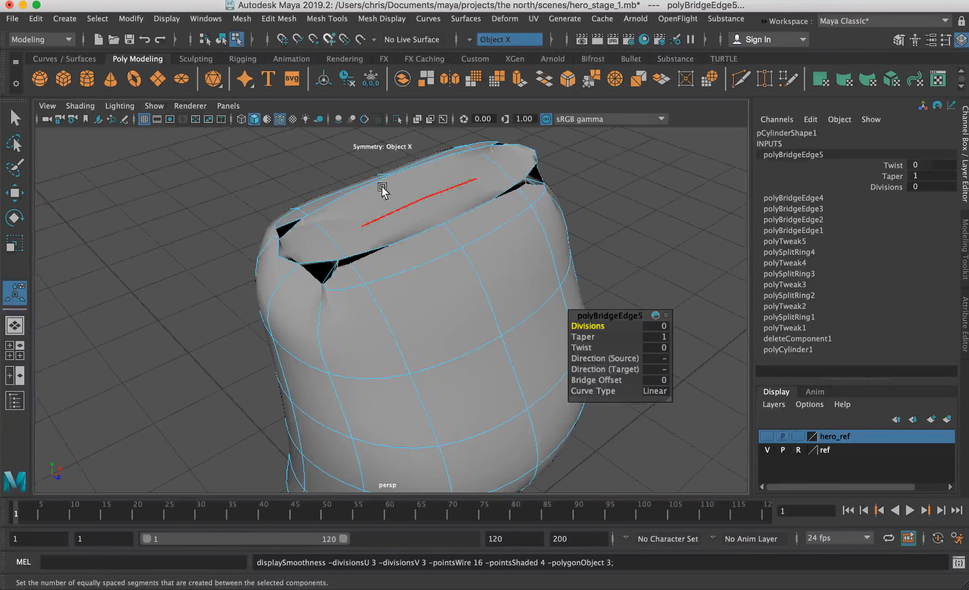
key("1")
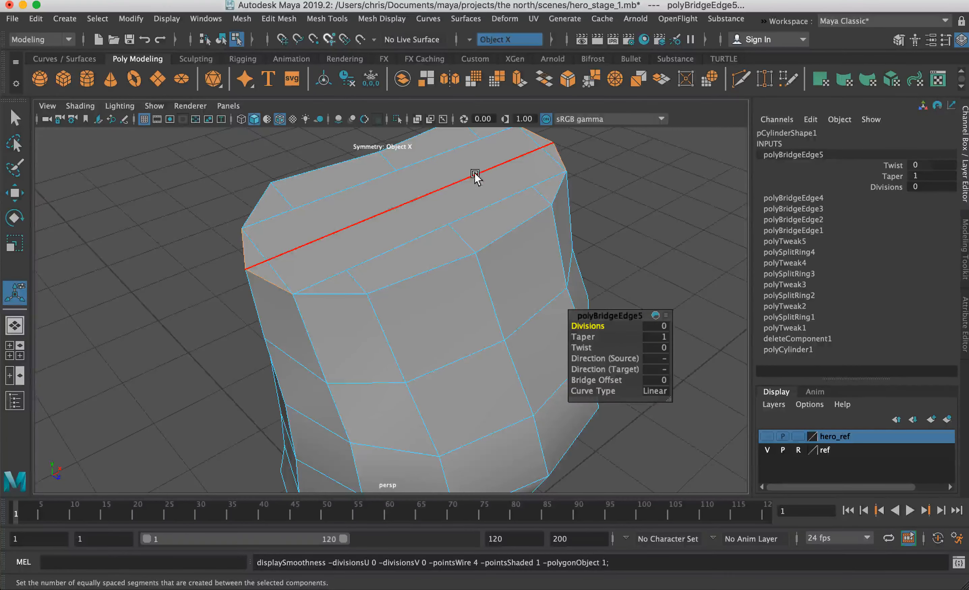
left_click_drag(476, 178, 471, 231, "alt")
left_click(405, 256)
key("z")
key("z")
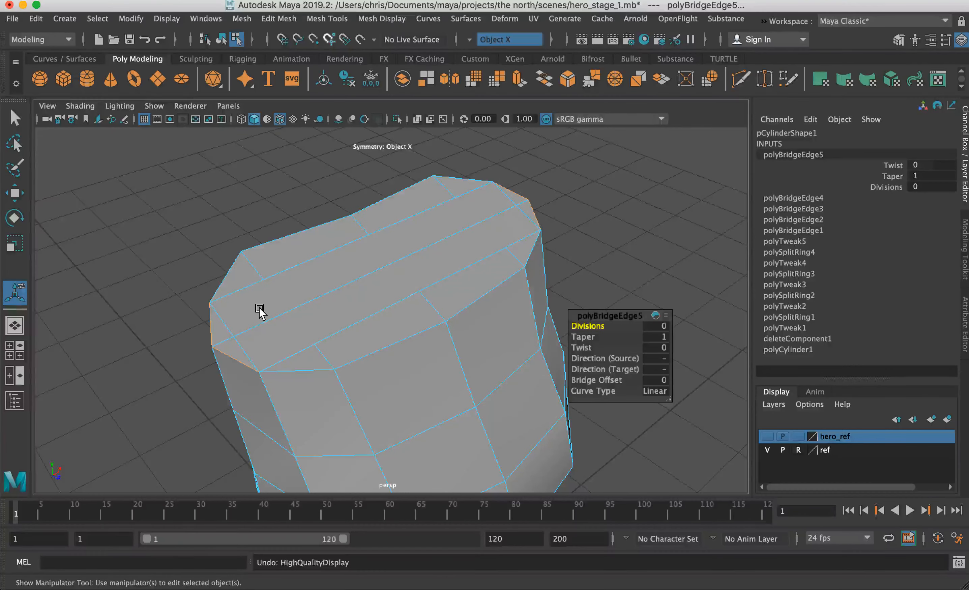
key("z")
- Close the two remaining triangular side holes with Fill Hole and check the cap in the smooth preview
left_click(242, 19)
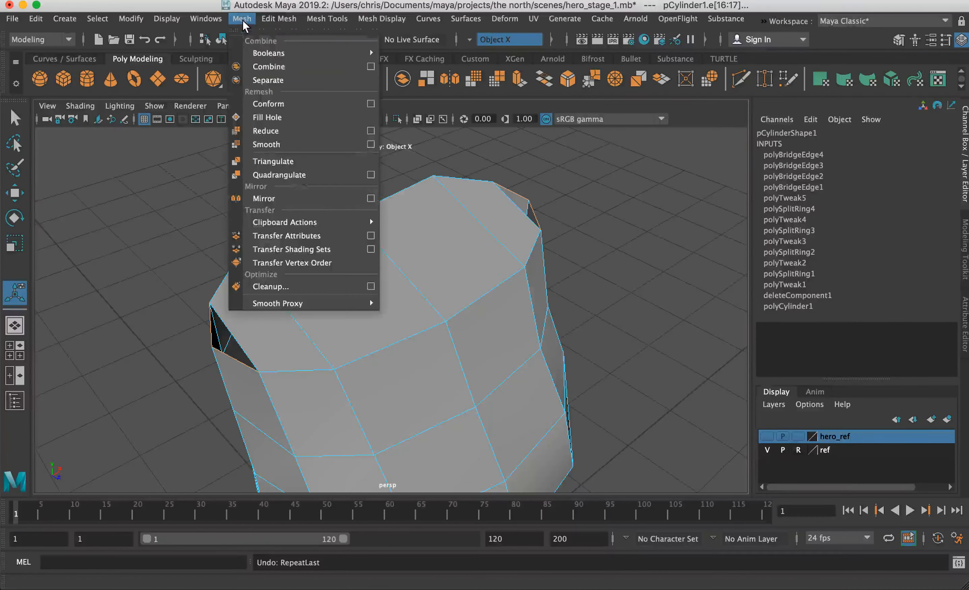
left_click(273, 116)
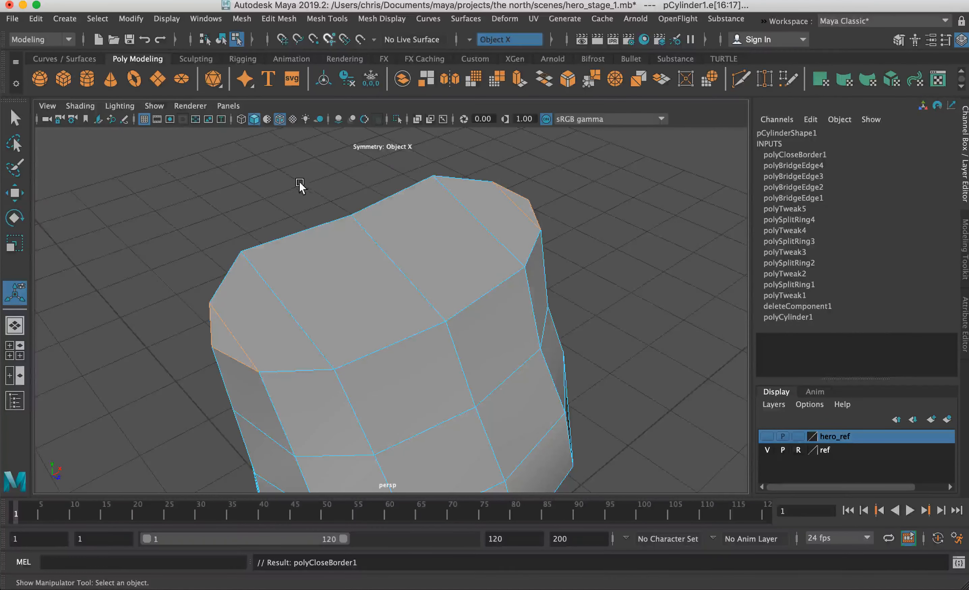
key("3")
left_click_drag(286, 289, 304, 267, "alt")
key("1")
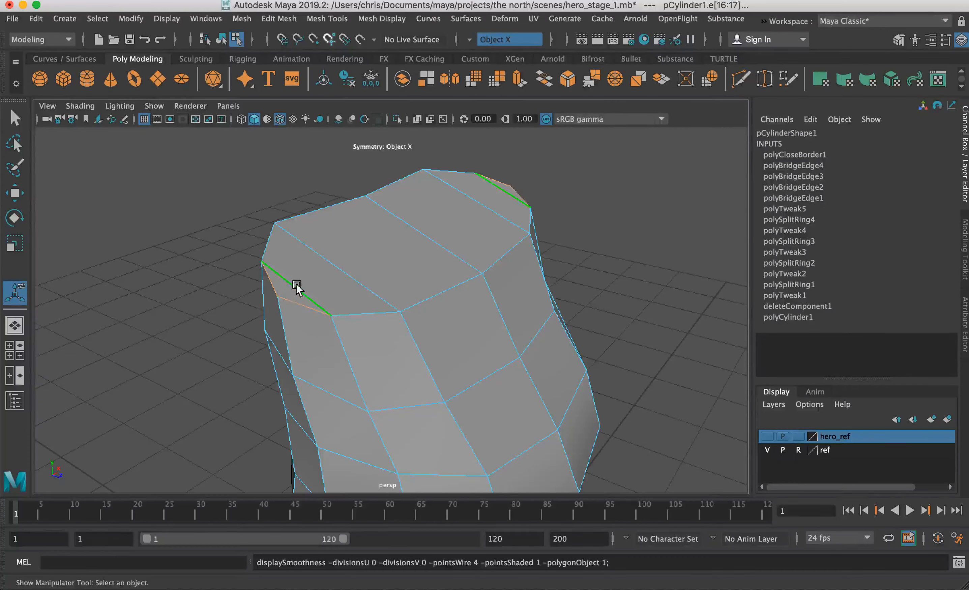
- Cut a line of edges sideways across the middle of the top cap with Multi-Cut and check it in the smooth preview
key("ctrl+shift+x")
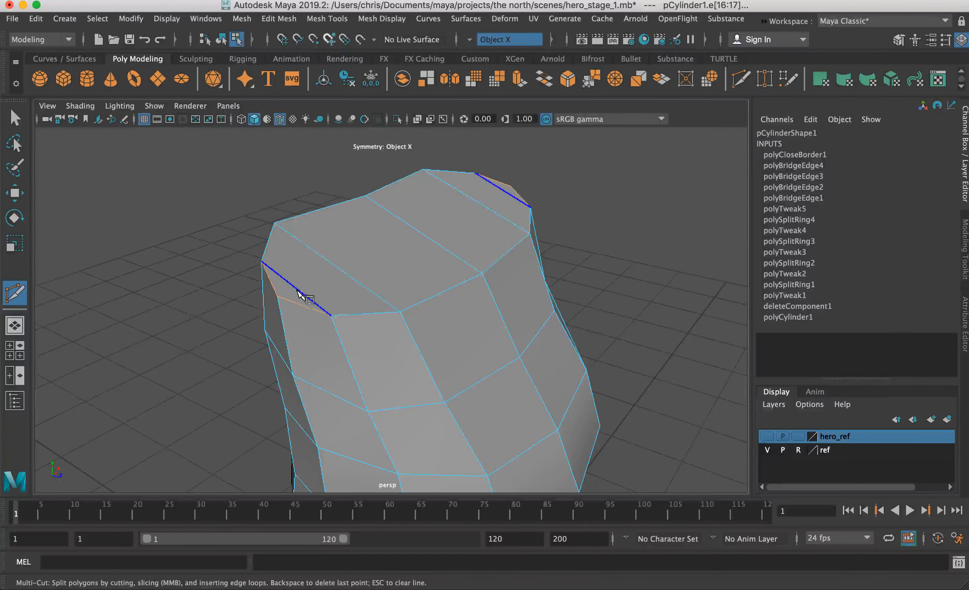
left_click(303, 284)
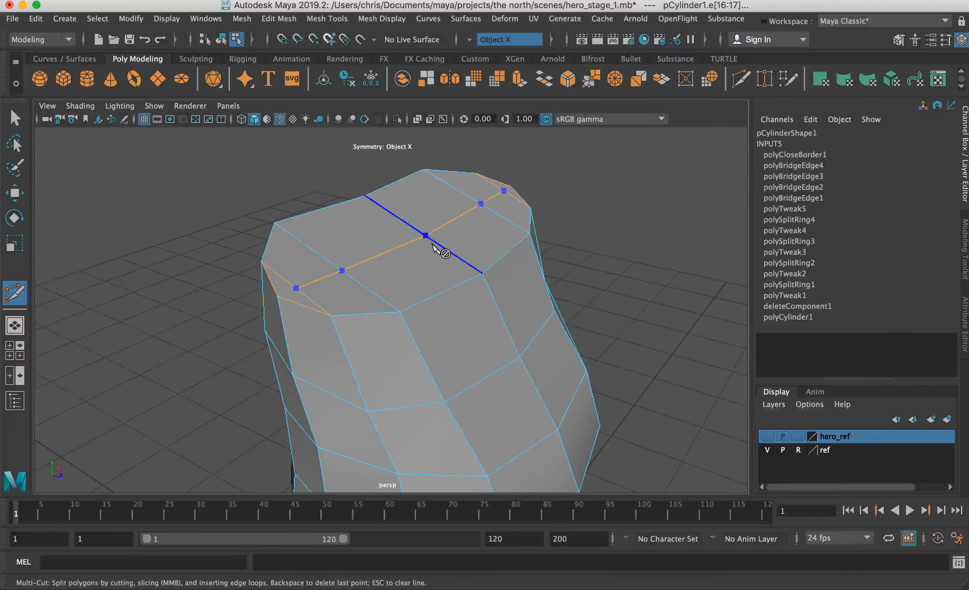
key("Return")
key("3")
left_click_drag(363, 270, 289, 272, "alt")
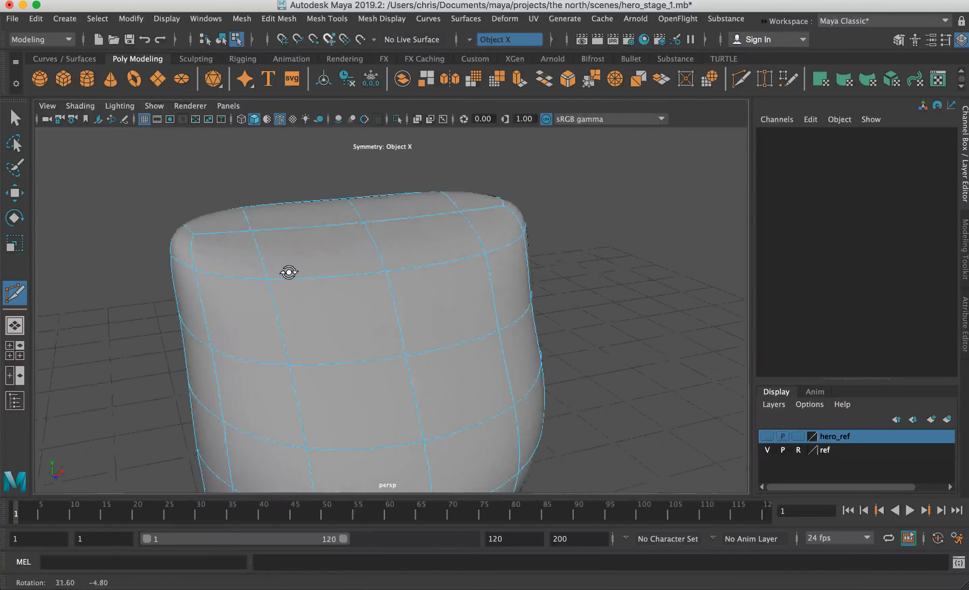
key("1")
- Raise the middle pair of crosswise edges on the top cap to follow the shoulder line of the side sketch
key("w")
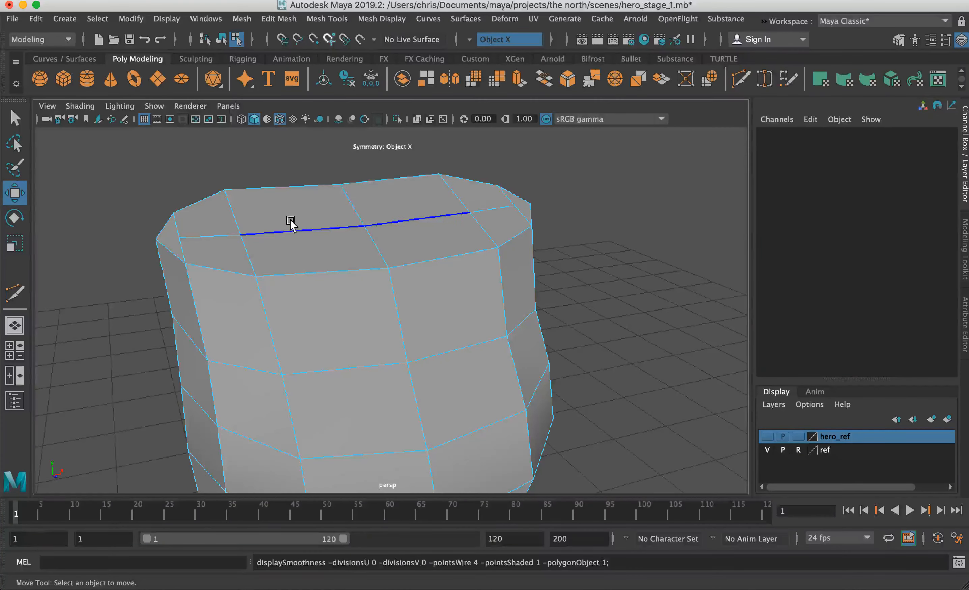
left_click(311, 238)
key("space")
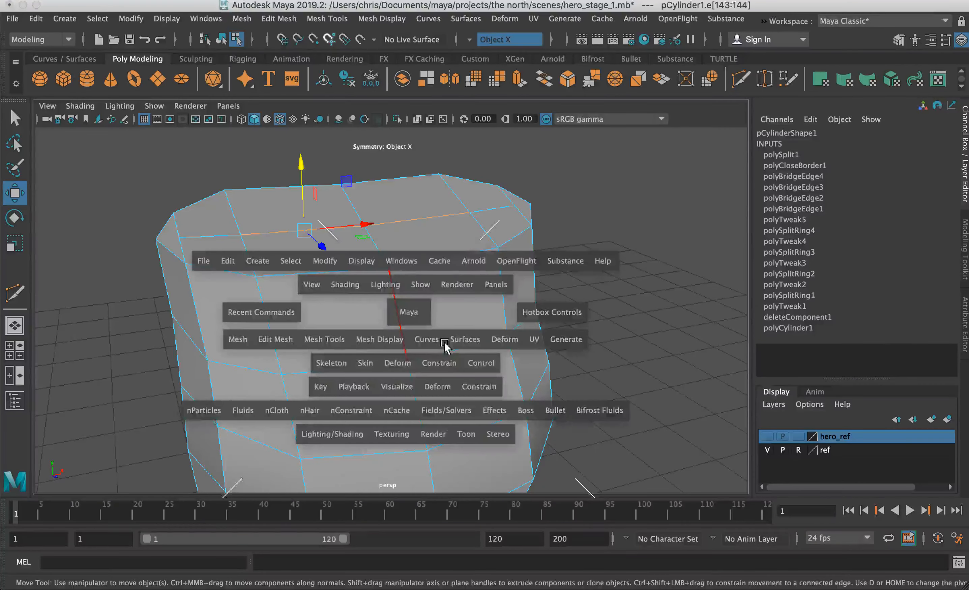
key("space")
middle_click_drag(374, 301, 329, 438, "alt")
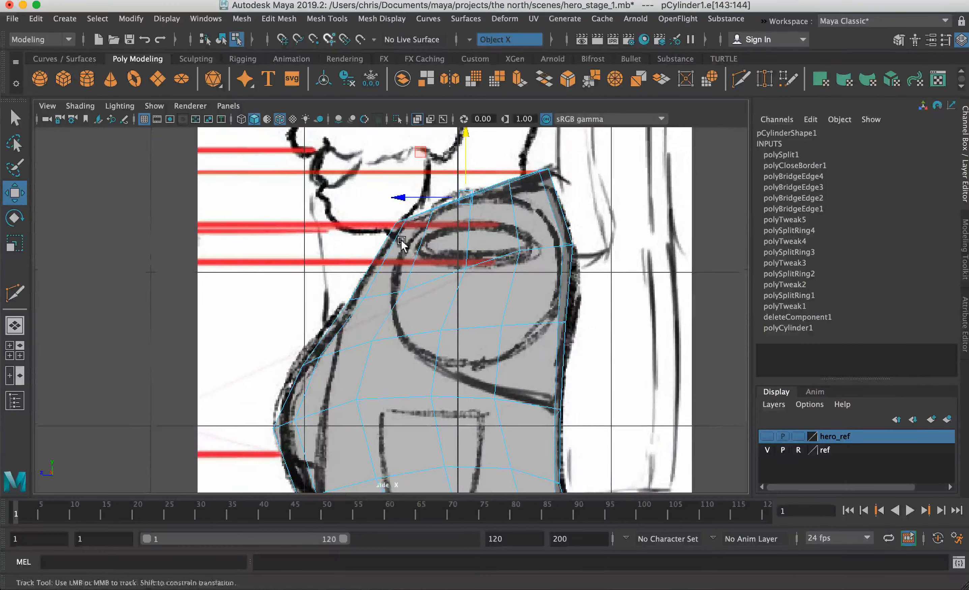
middle_click_drag(429, 200, 400, 258, "alt")
left_click_drag(439, 258, 434, 248)
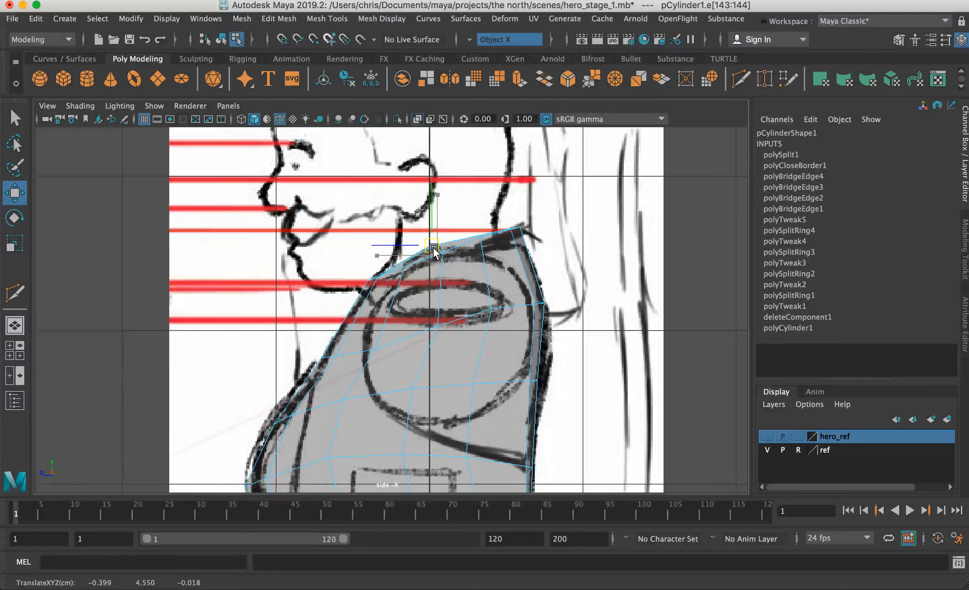
- Raise the outer end vertices of the cap's middle crosswise line to fill out the shoulders
key("space")
key("space")
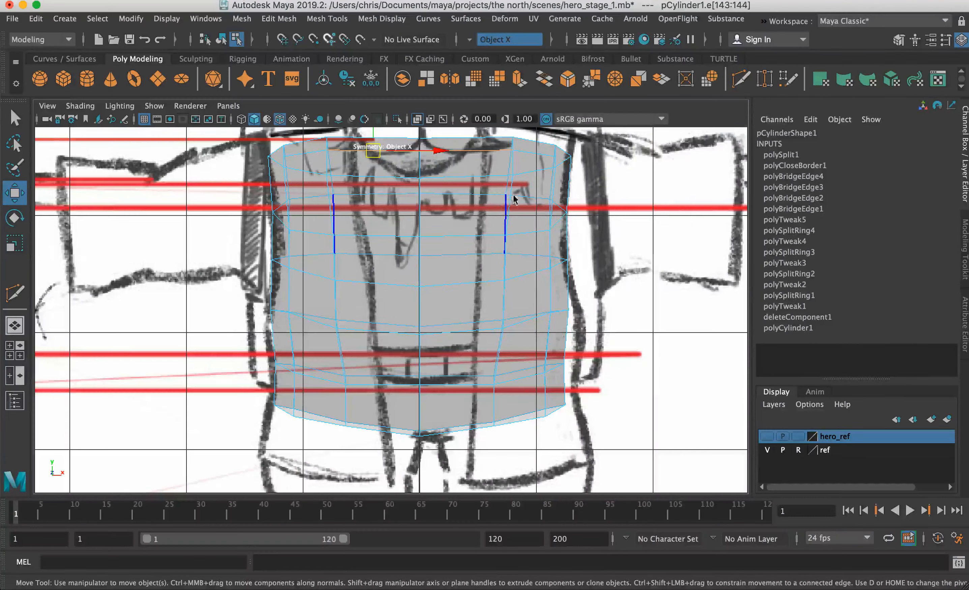
key("space")
key("space")
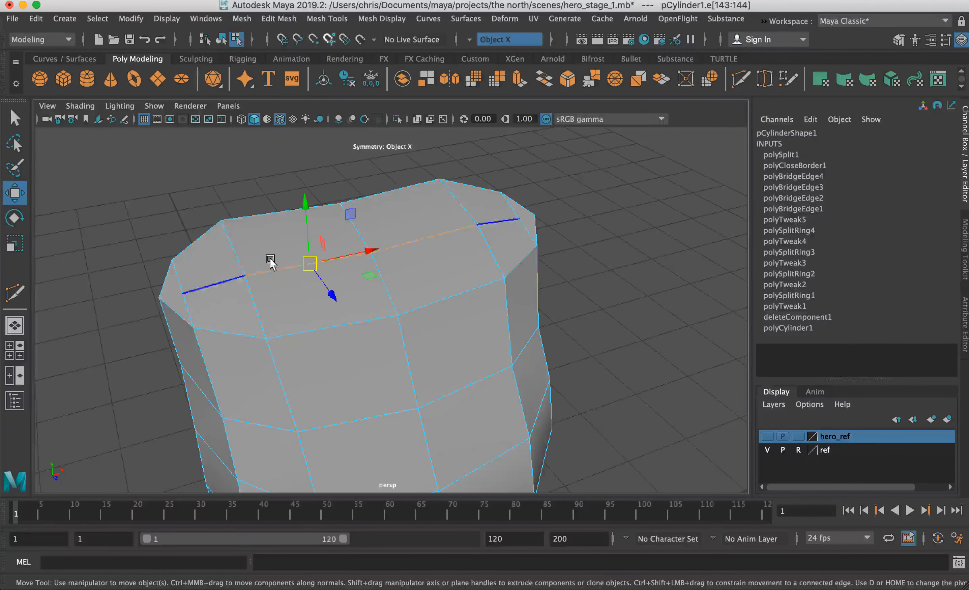
left_click_drag(270, 263, 303, 255, "alt")
key("1")
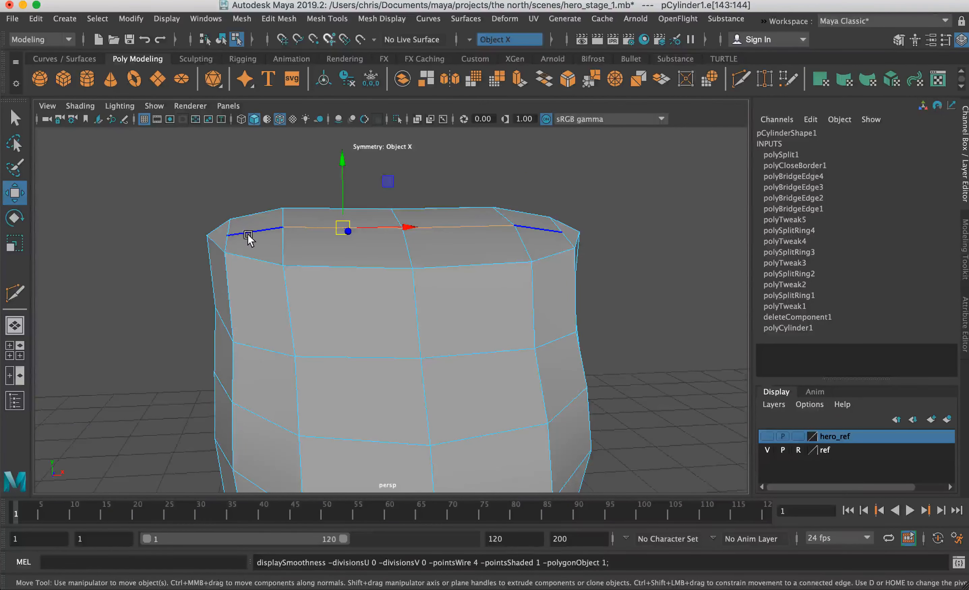
right_click_drag(244, 234, 242, 240)
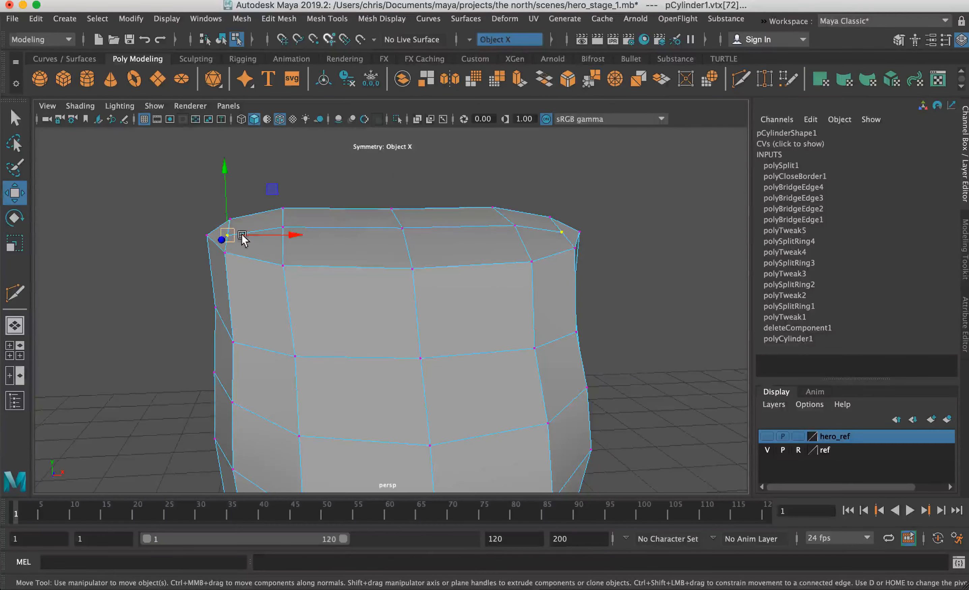
left_click_drag(230, 208, 309, 302)
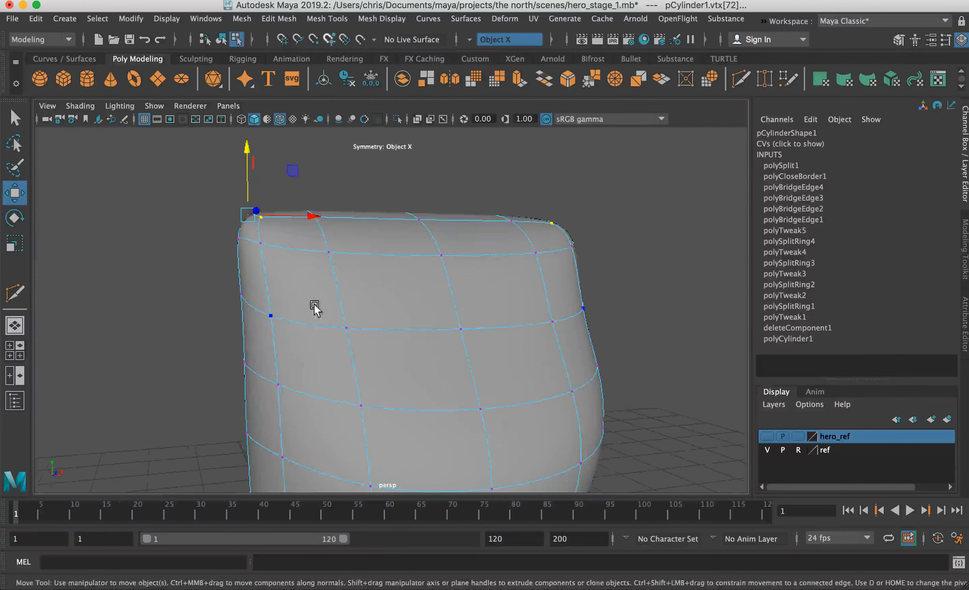
- Reposition the torso's upper vertices in the front view to shape the shoulders and neckline against the sketch
key("space")
key("space")
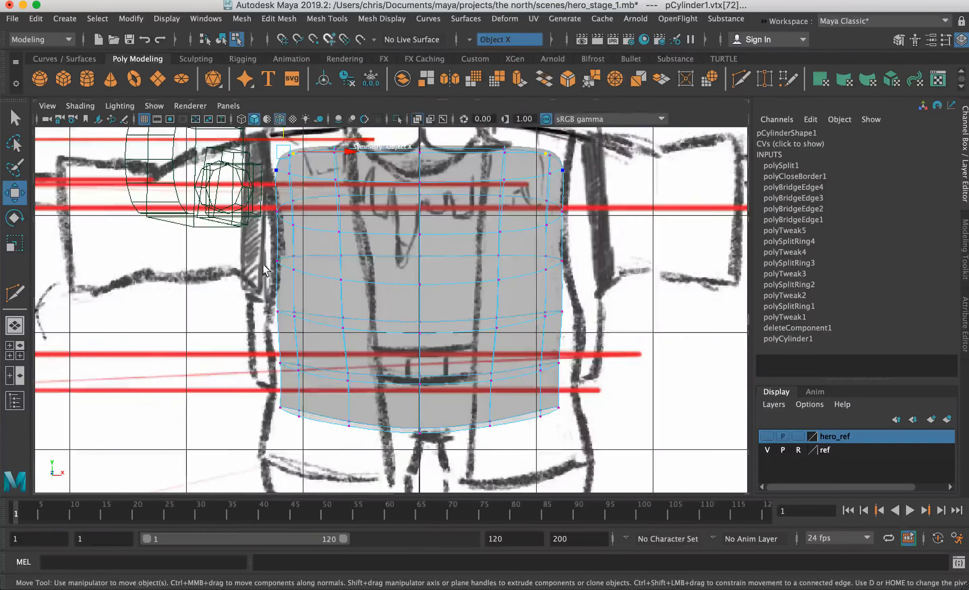
left_click_drag(306, 267, 335, 249)
key("space")
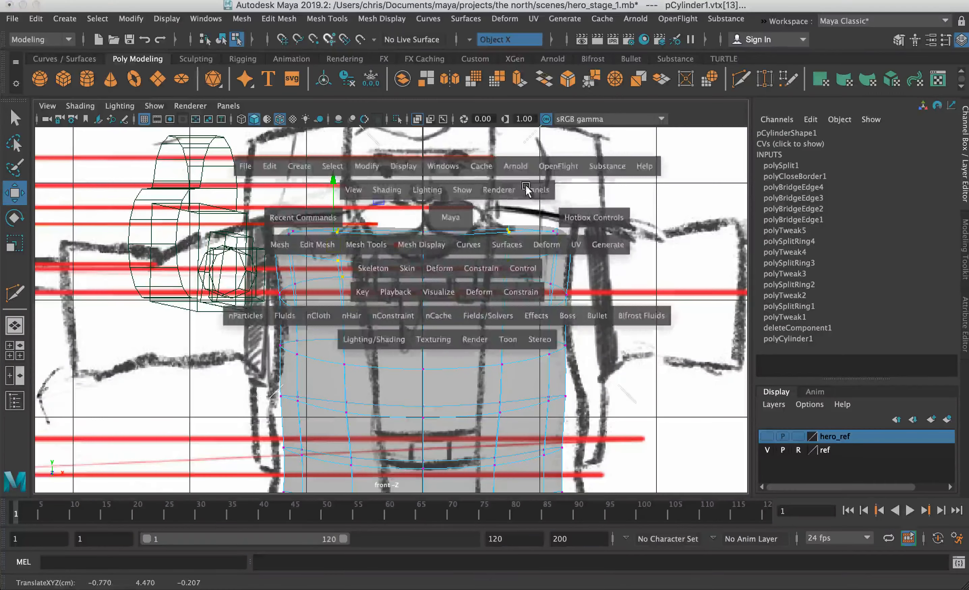
key("space")
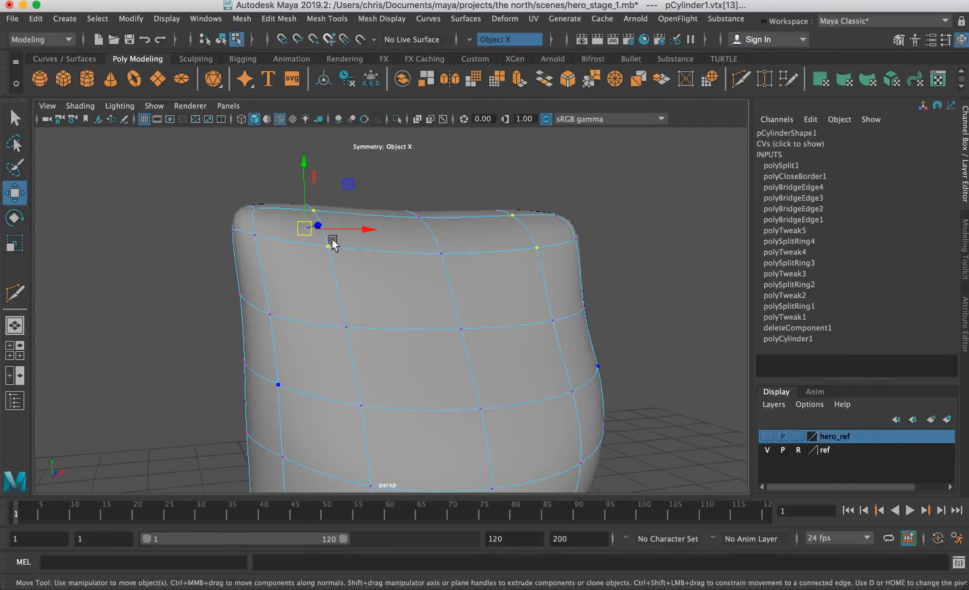
- Inspect the smoothed torso from the front, sides and above, and compare its outline with the front sketch
left_click_drag(281, 198, 261, 266, "alt")
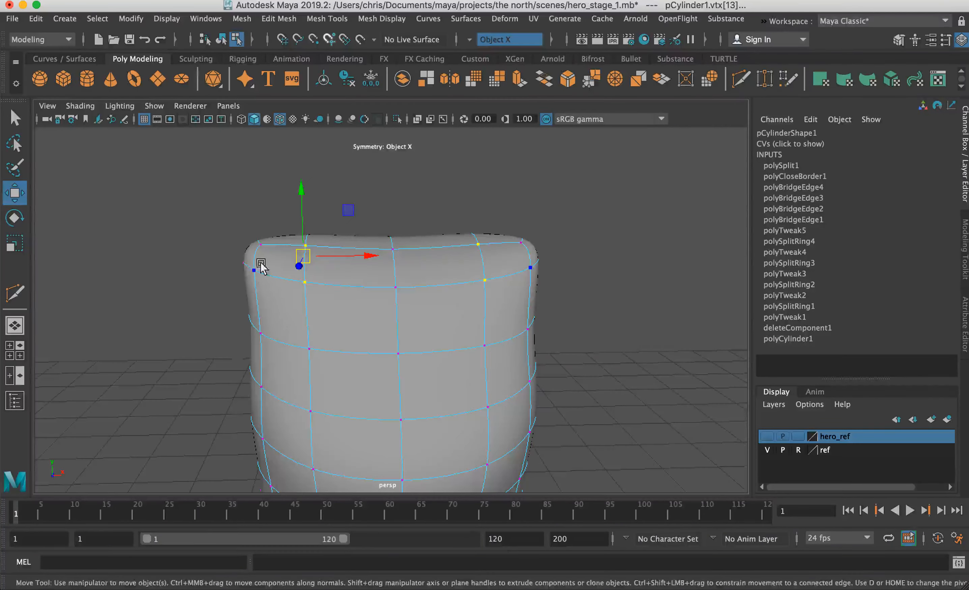
key("space")
key("space")
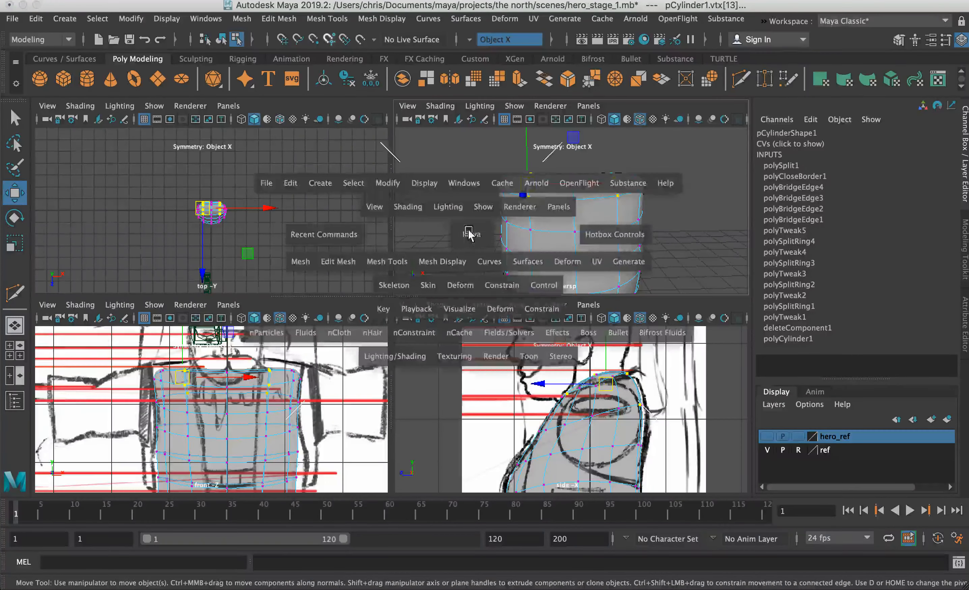
left_click_drag(445, 259, 241, 359, "alt")
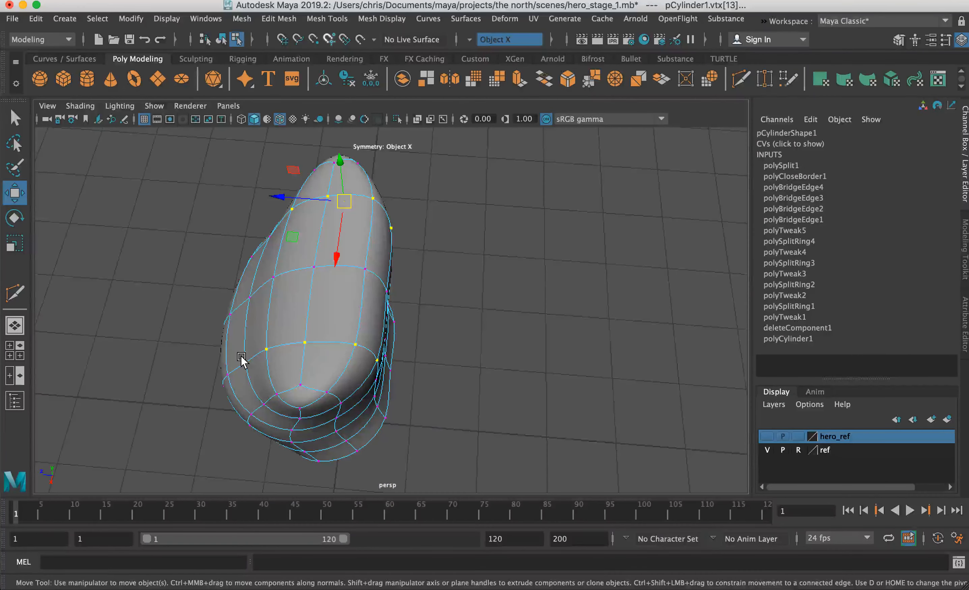
left_click_drag(274, 320, 402, 288, "alt")
left_click_drag(489, 283, 421, 294, "alt")
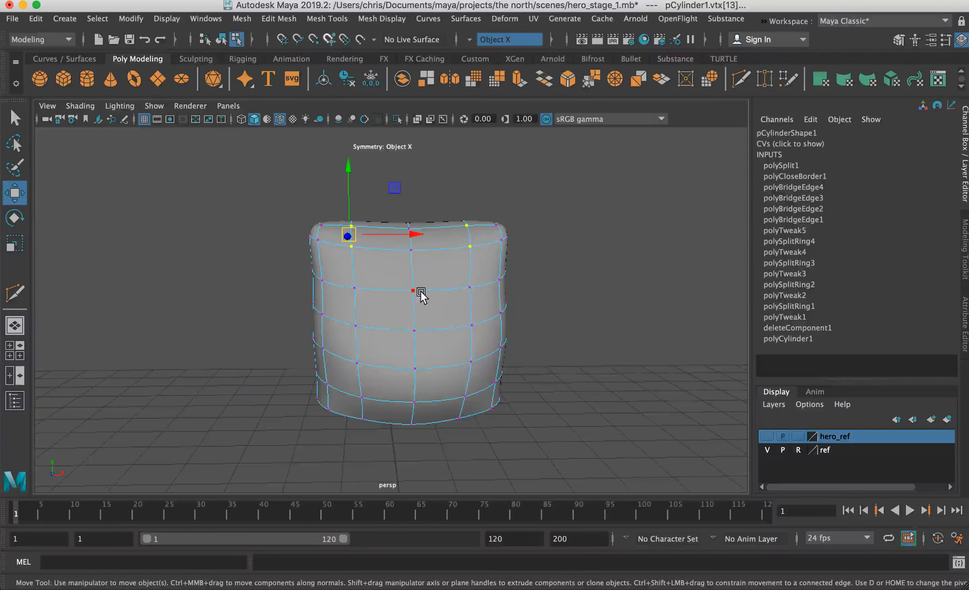
key("space")
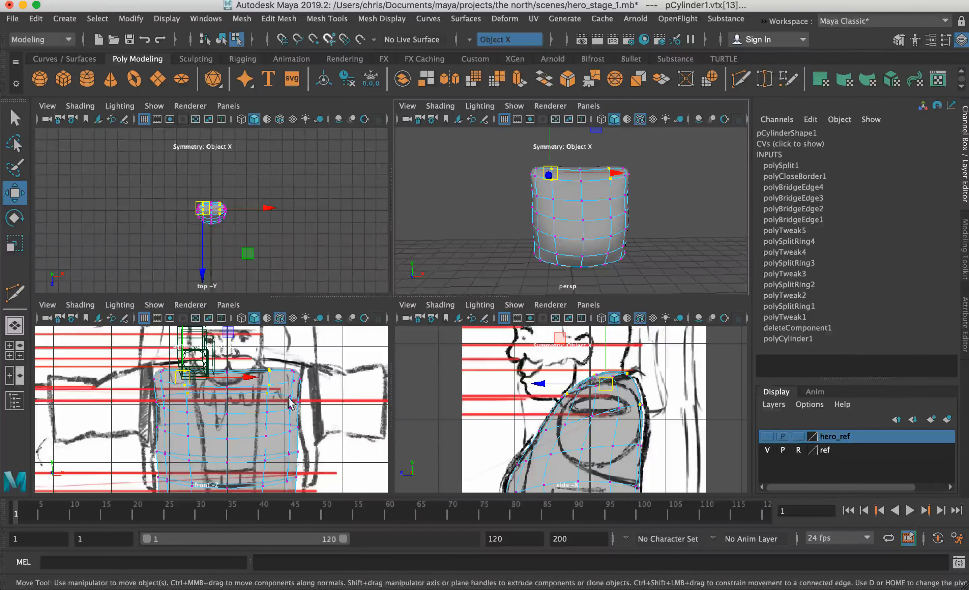
key("space")
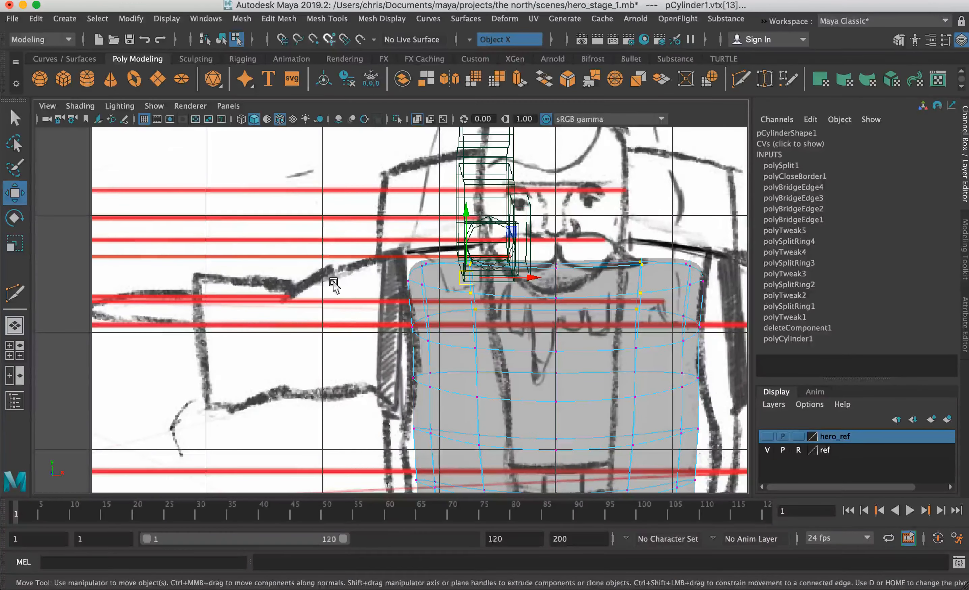
right_click_drag(476, 316, 421, 305, "alt")
middle_click_drag(420, 305, 381, 245, "alt")
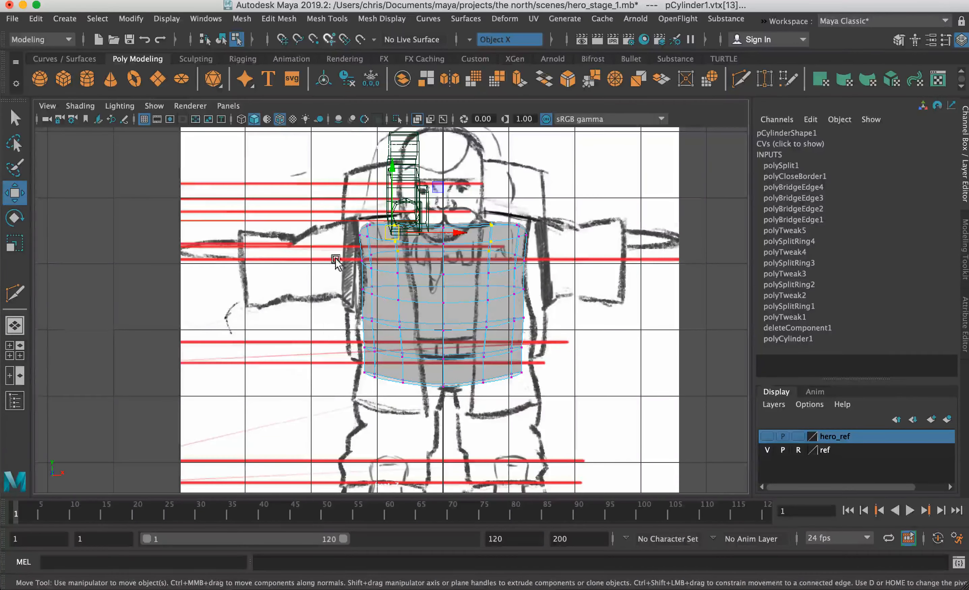
key("space")
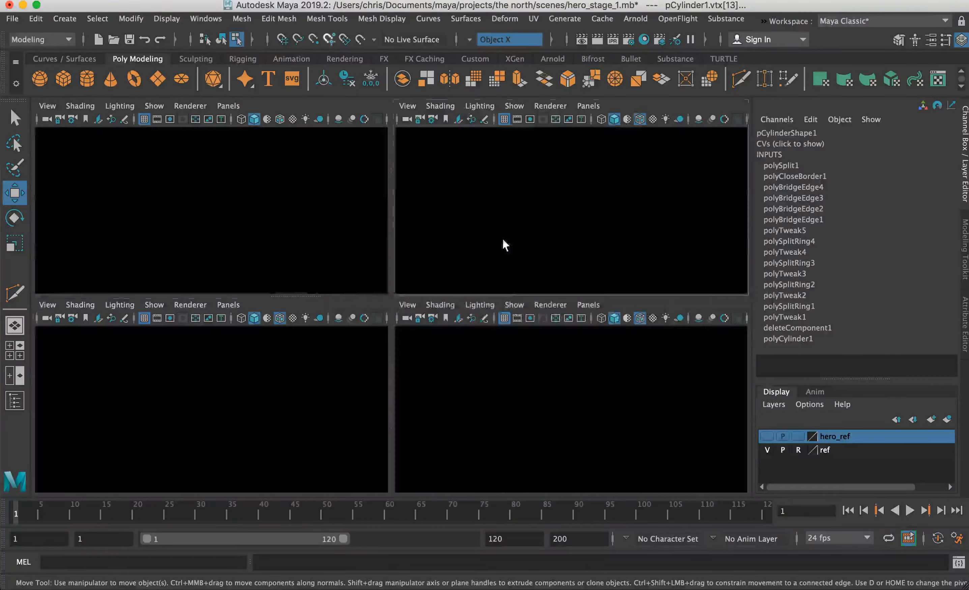
key("space")
left_click_drag(426, 244, 338, 279, "alt")
right_click_drag(407, 261, 518, 276, "alt")
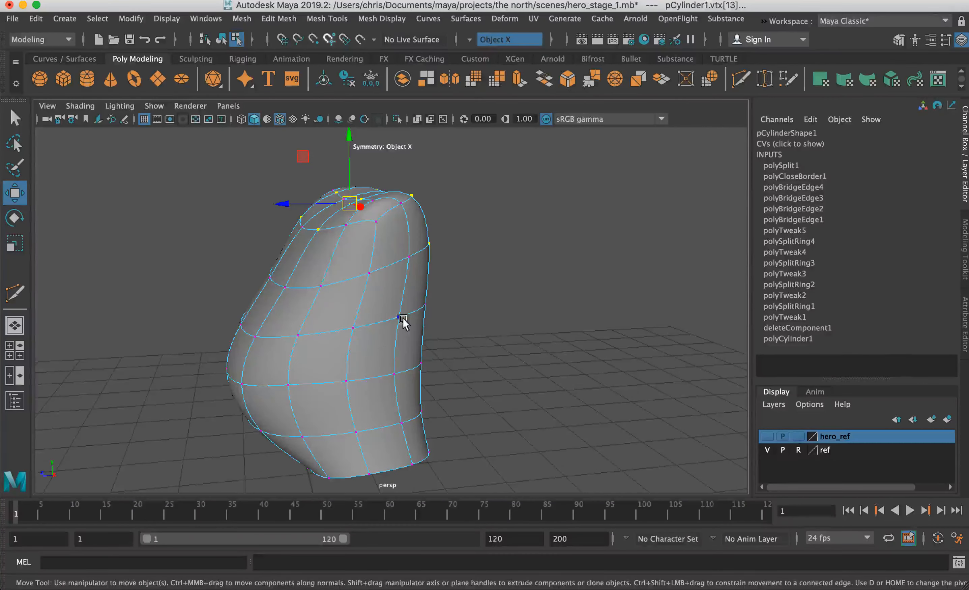
left_click_drag(325, 294, 545, 252, "alt")
right_click_drag(477, 294, 408, 258, "alt")
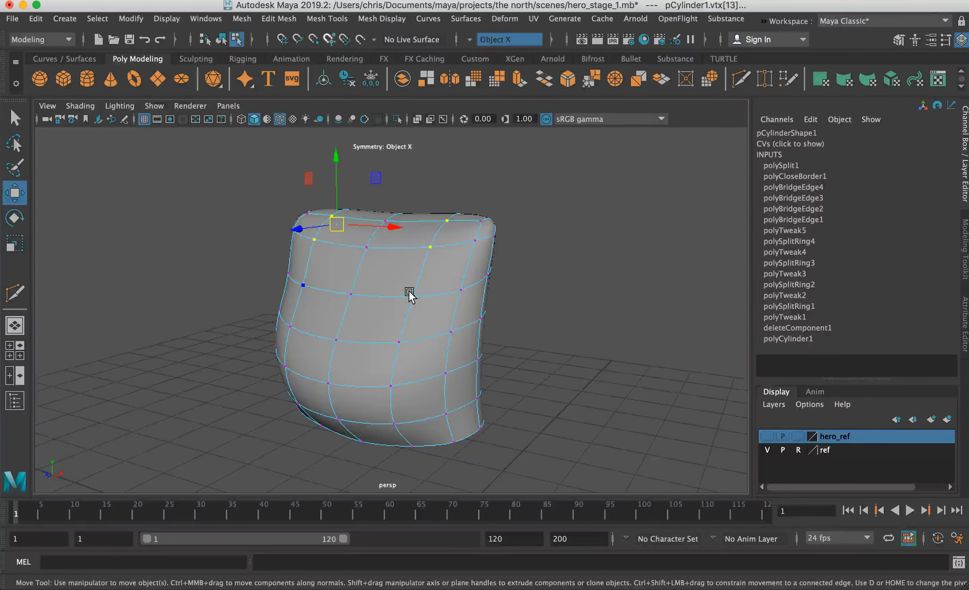
left_click_drag(340, 272, 391, 260, "alt")
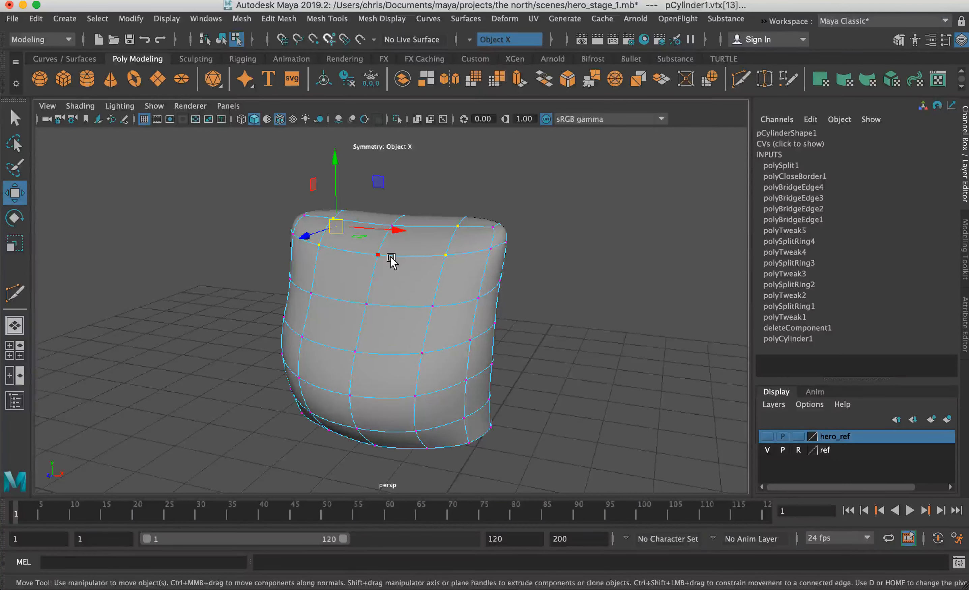